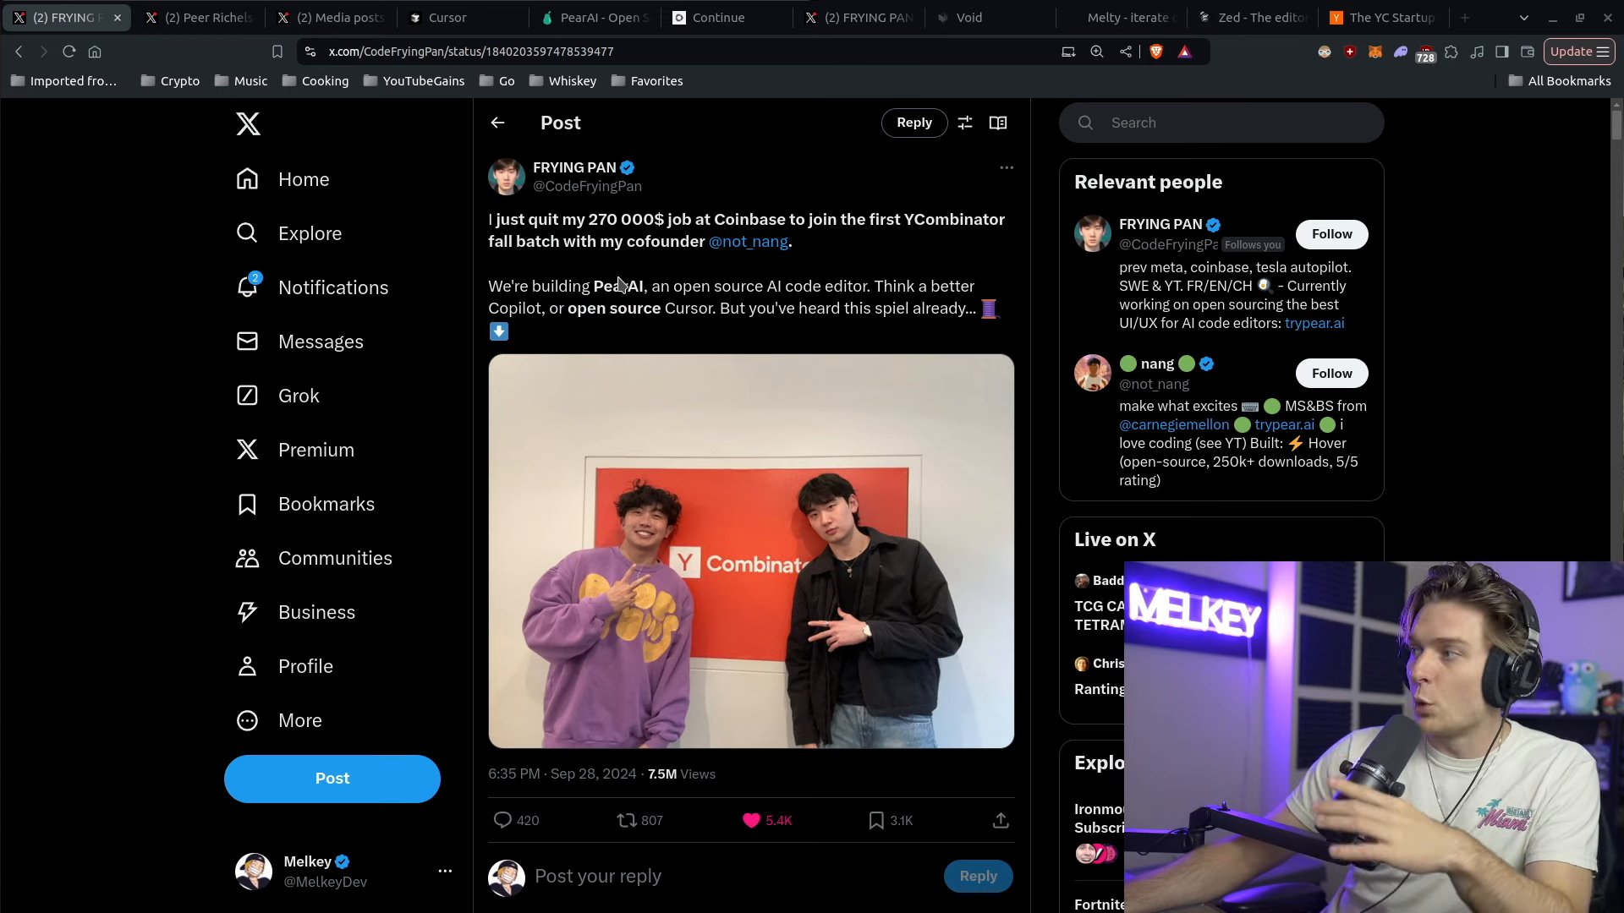
- Highlight 'PearAI' and 'open source Cursor' in the quitting-Coinbase post, then bring the Continue site forward
drag(592, 287, 649, 287)
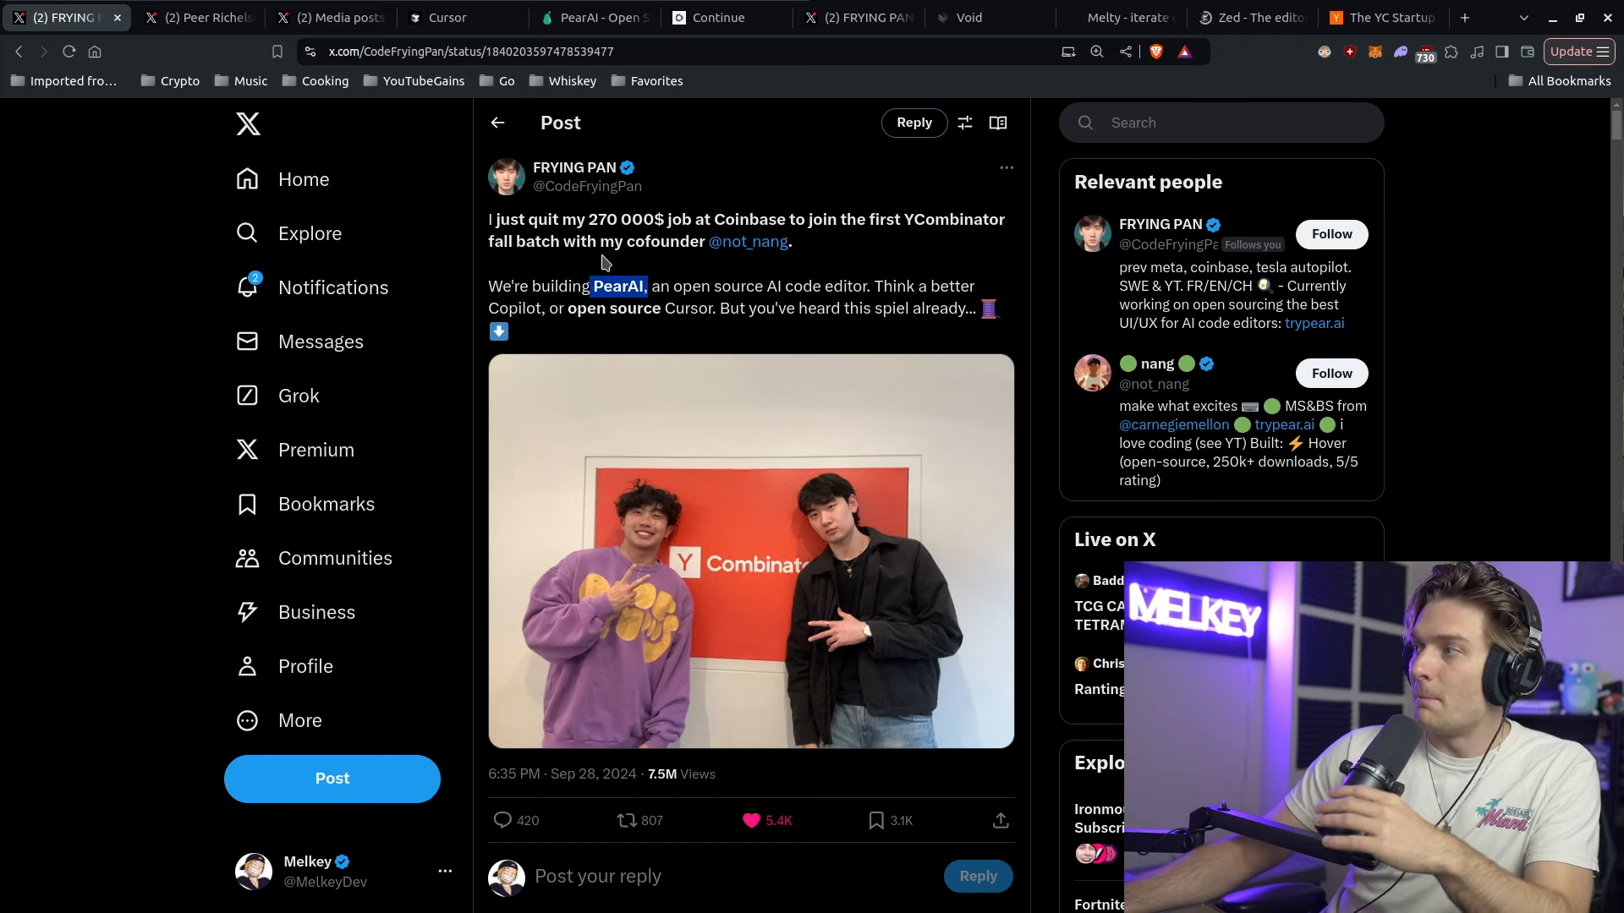
click(622, 263)
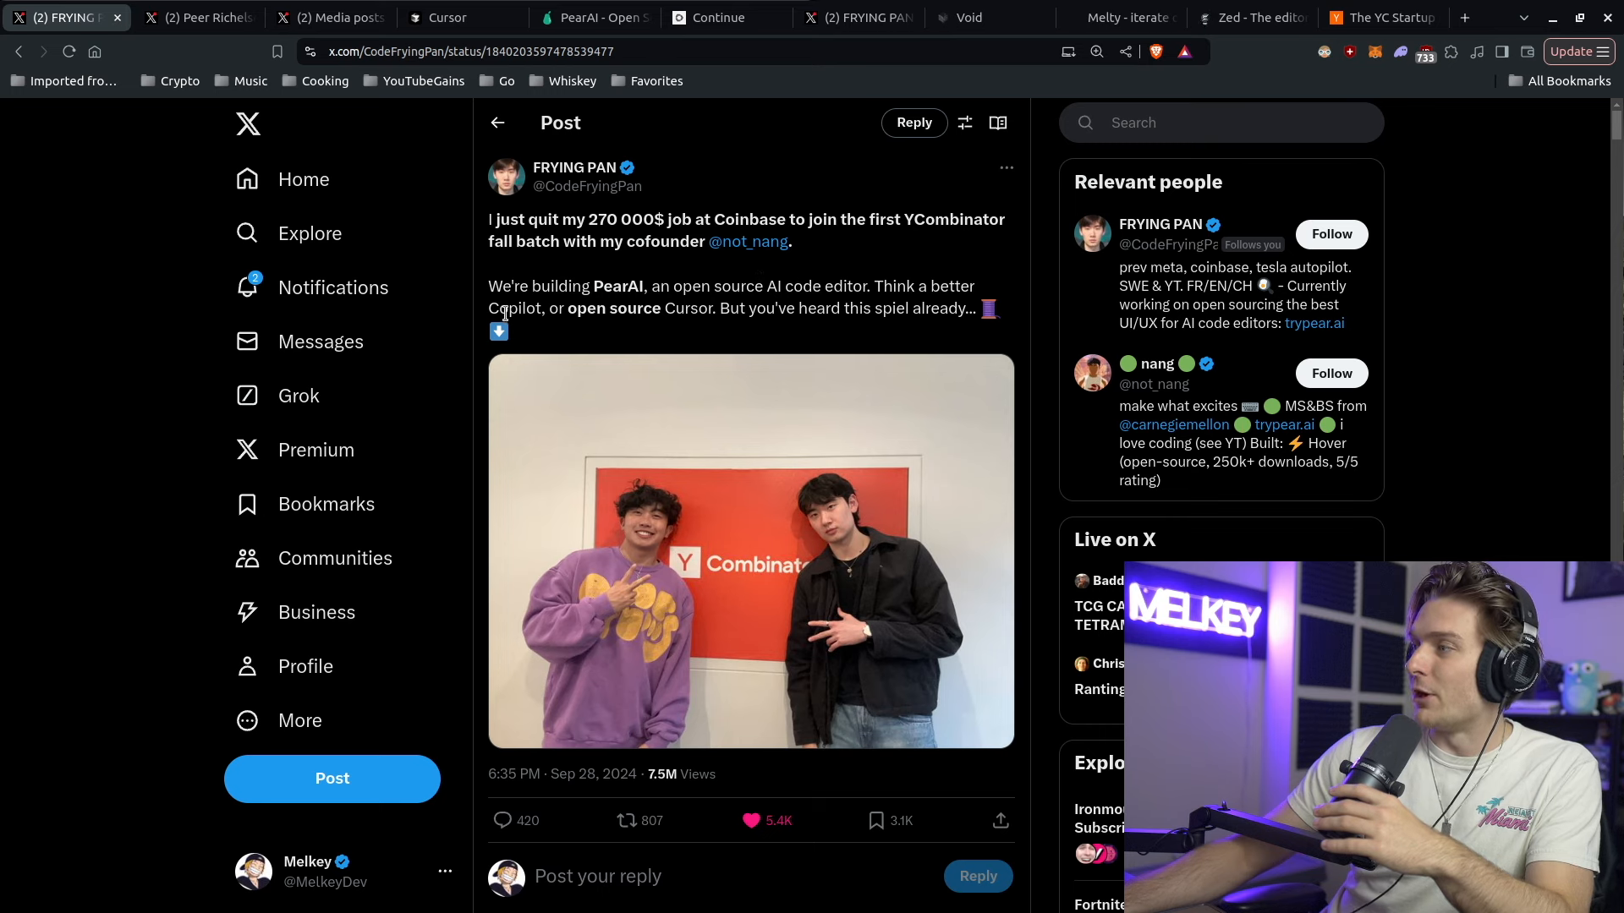
drag(570, 310, 711, 310)
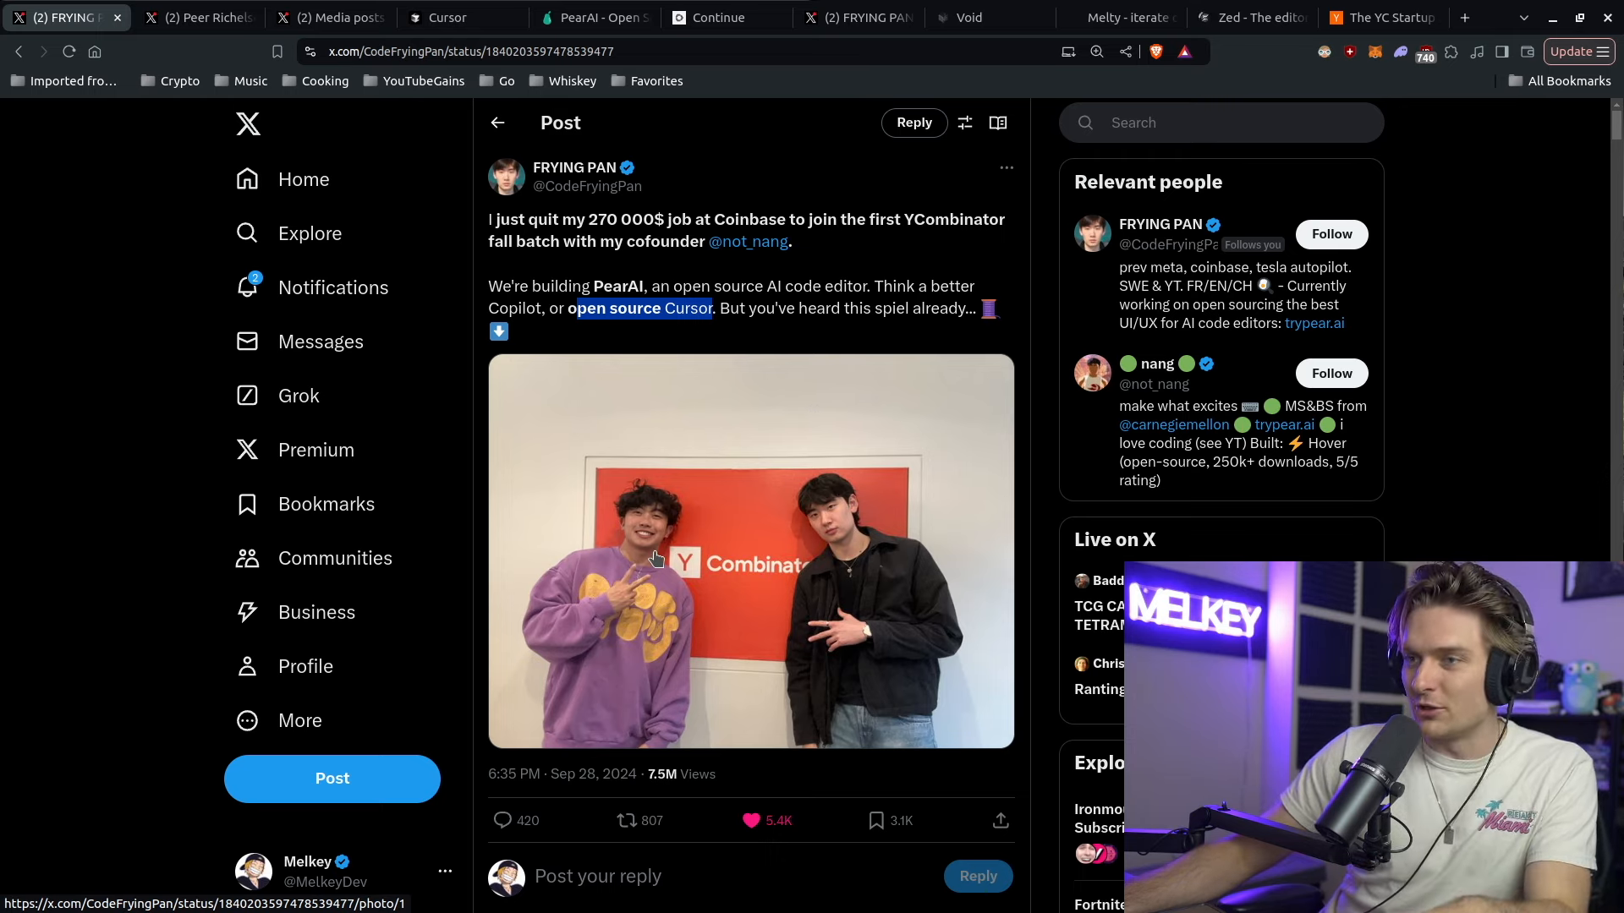
double_click(635, 283)
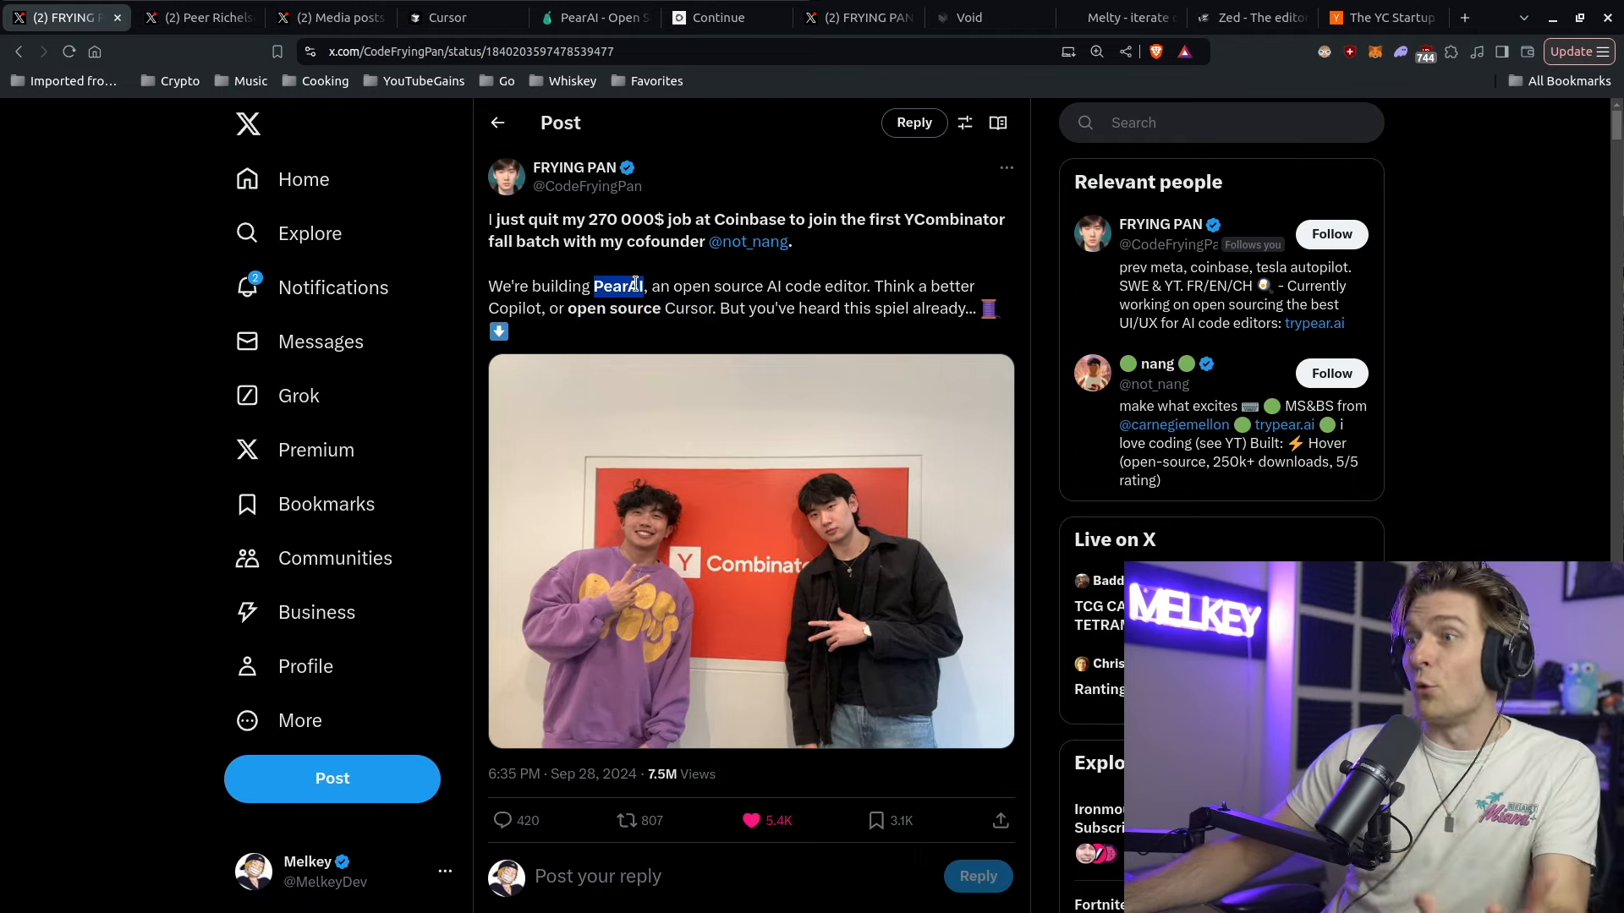
drag(711, 16, 342, 16)
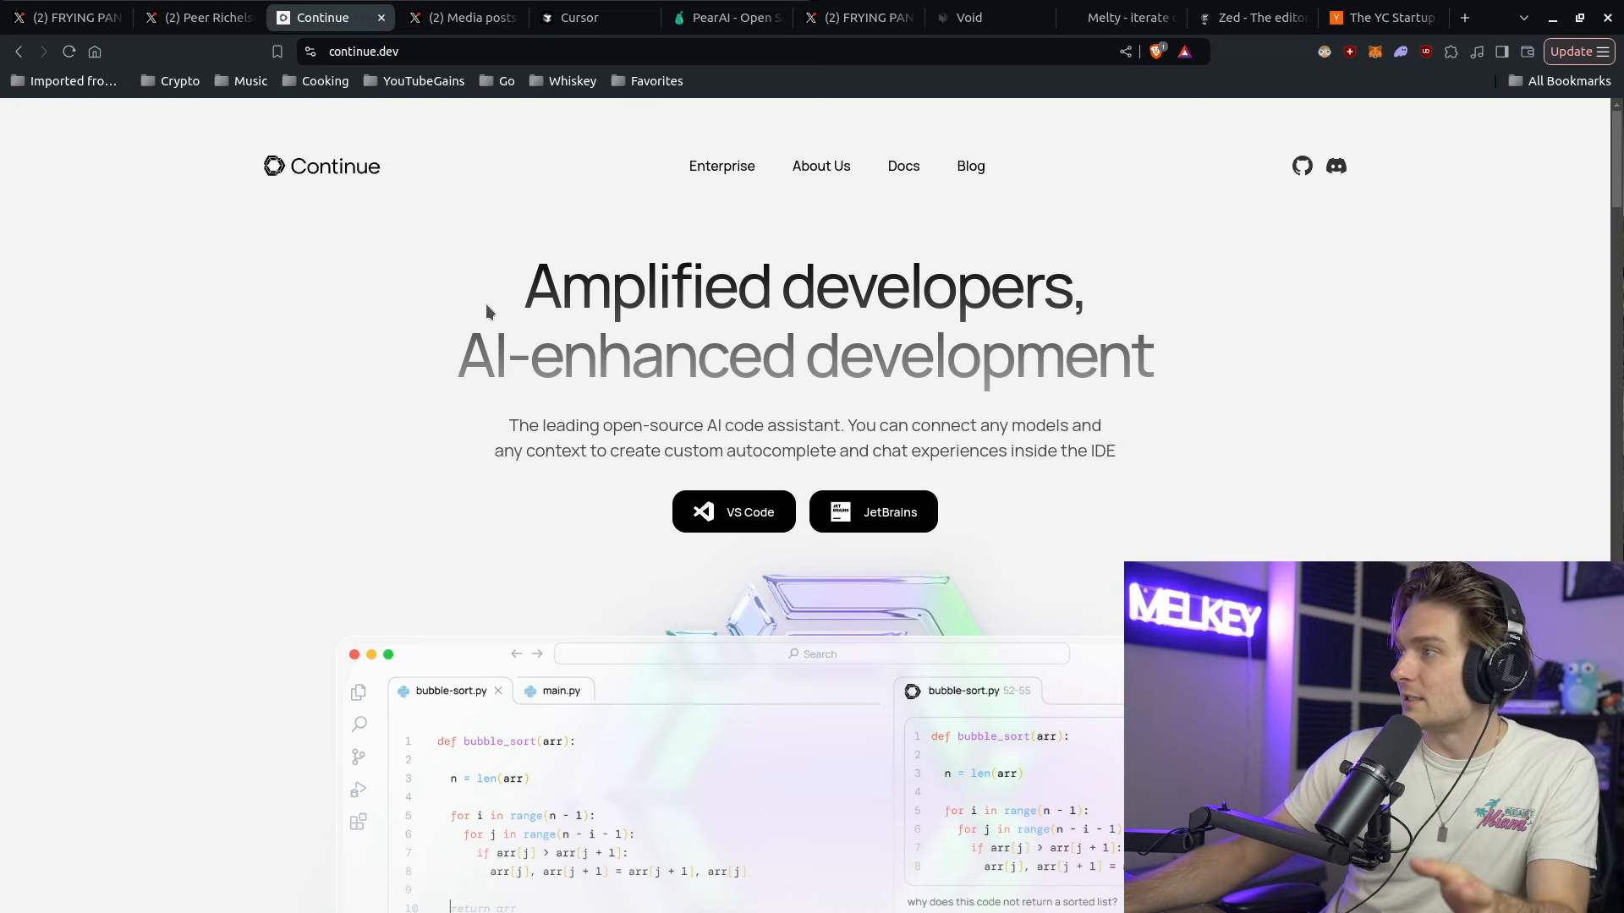
- Highlight Continue's 'AI-enhanced development' heading, return via Ctrl+1 to the PearAI post, then show Peer Richelsen's fork-drama post
drag(487, 303, 1172, 347)
triple_click(1065, 352)
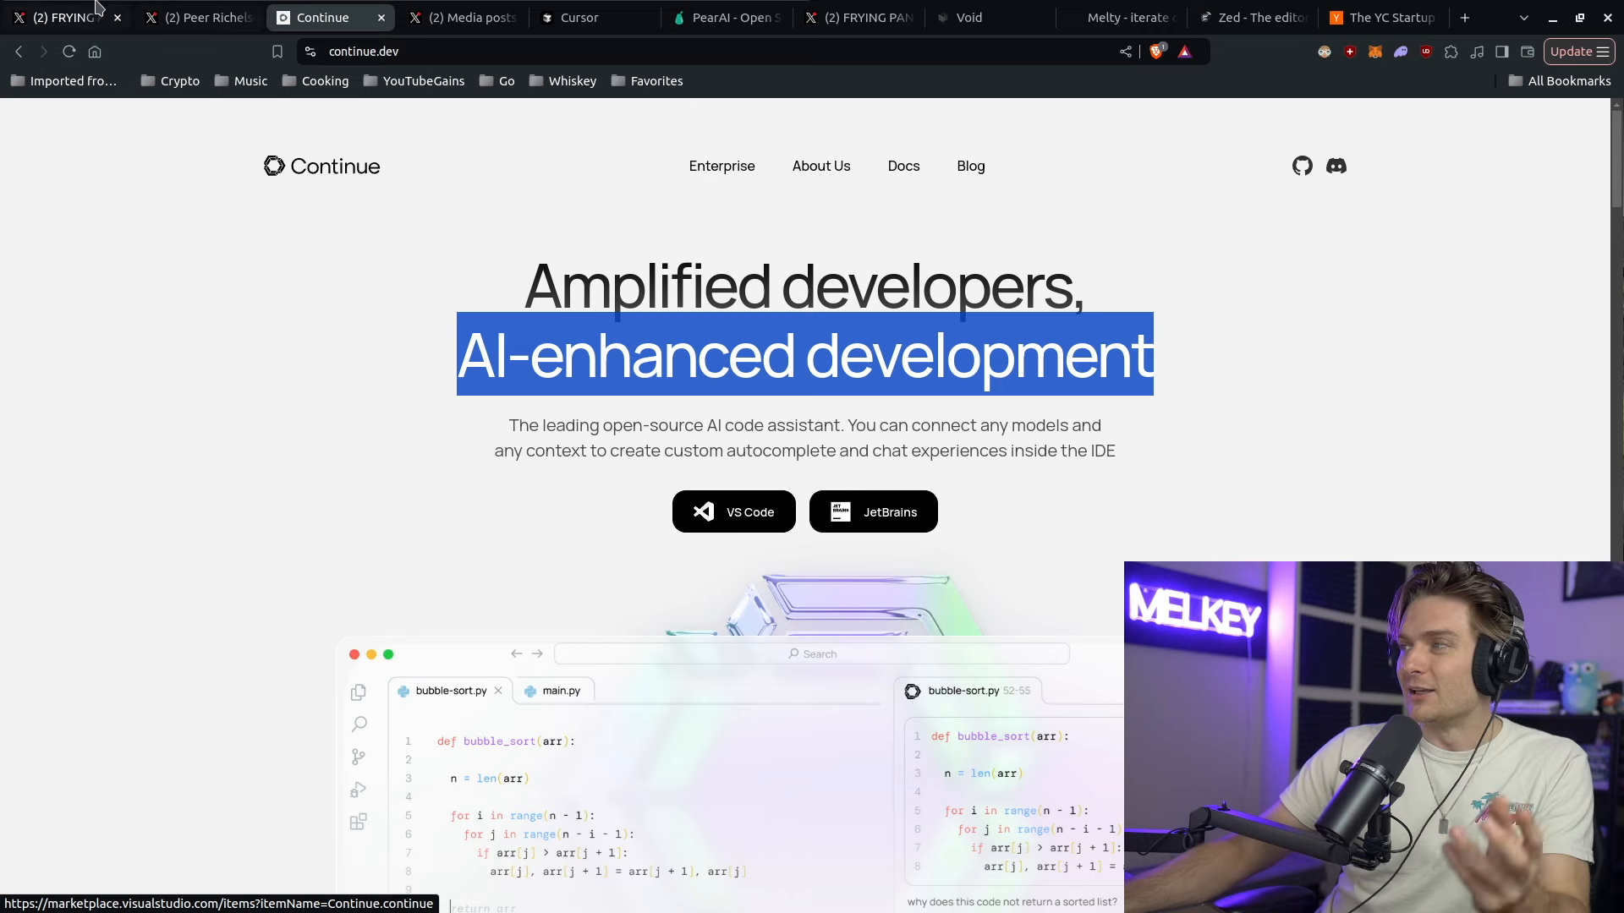
key(ctrl+1)
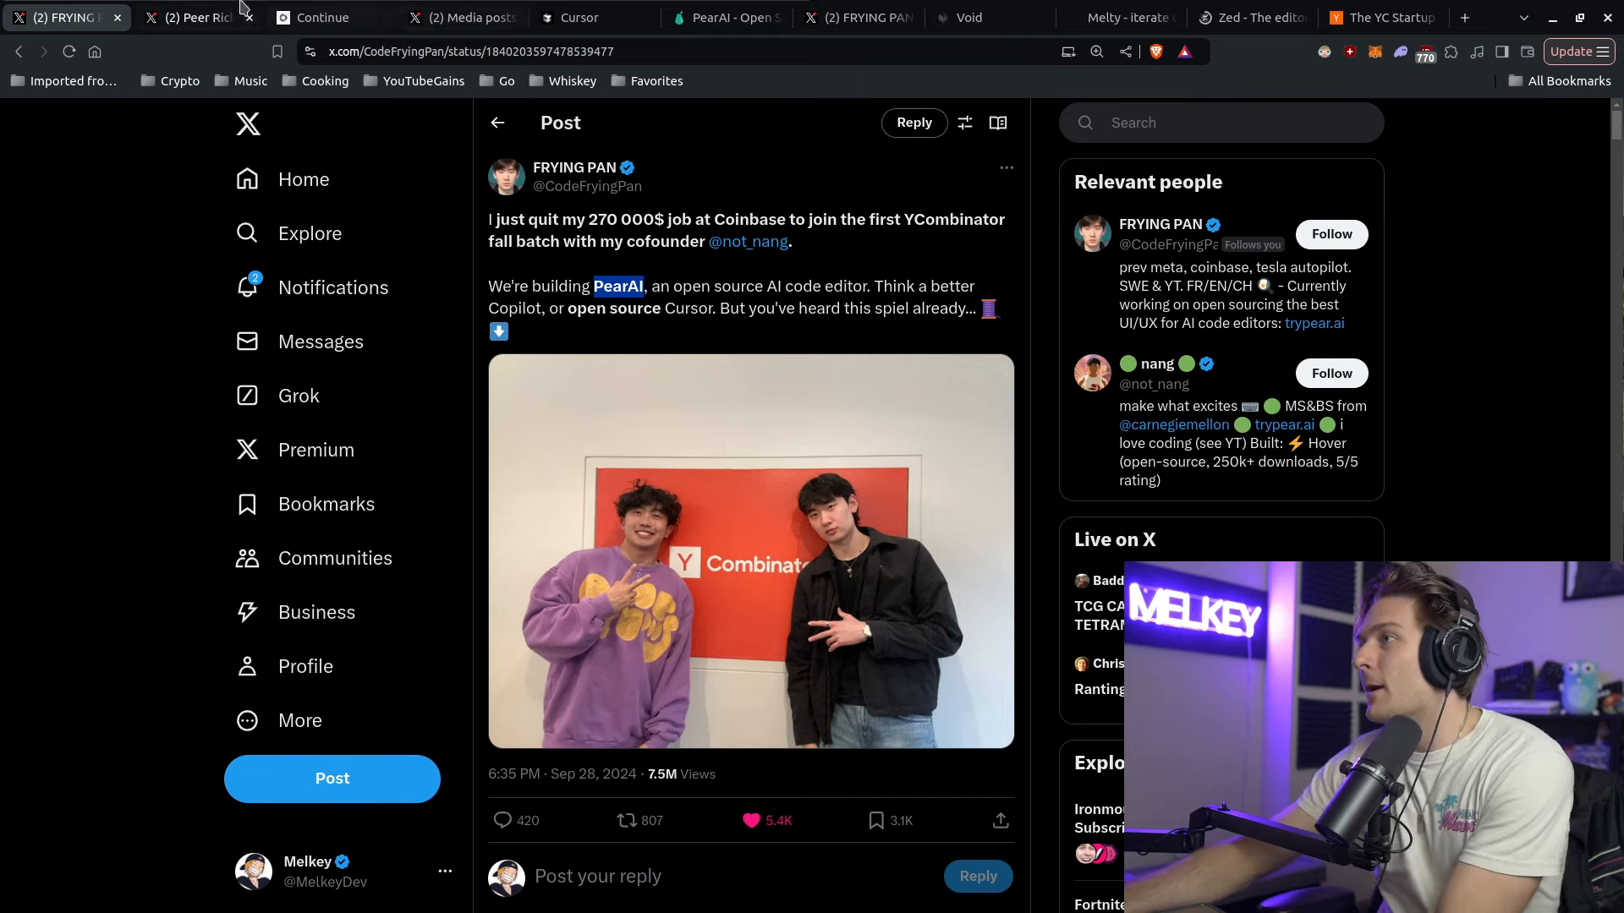
click(203, 16)
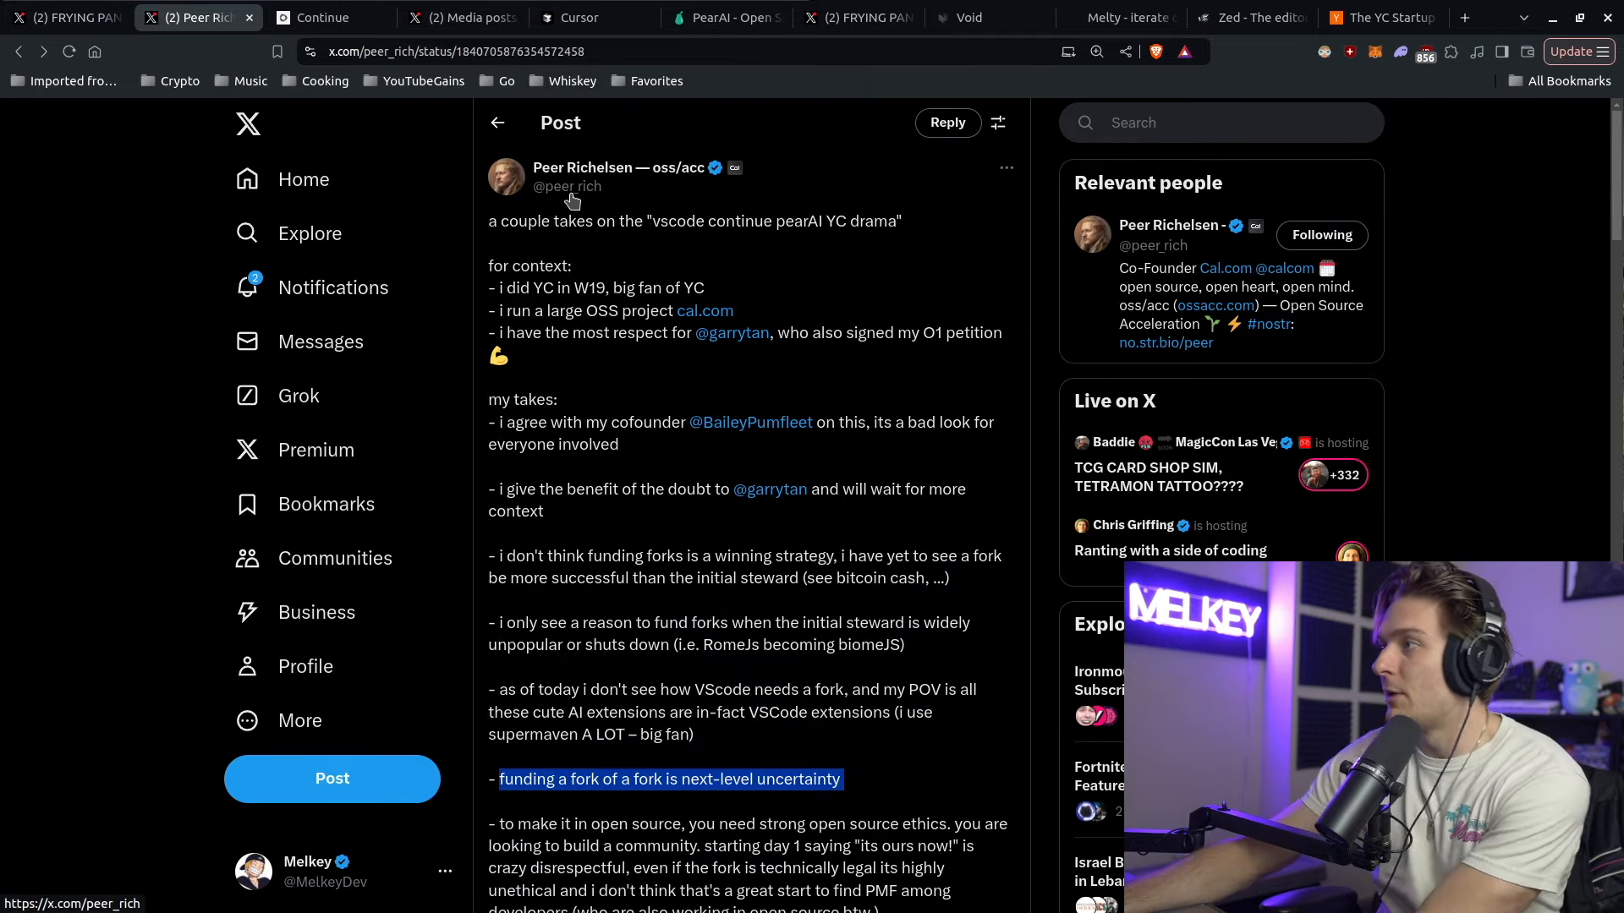
- Highlight the drama opener, 'for context' lines, fork-of-a-fork line and 'its ours now! is crazy disrespectful', then return to FRYING PAN's post
drag(530, 224, 772, 226)
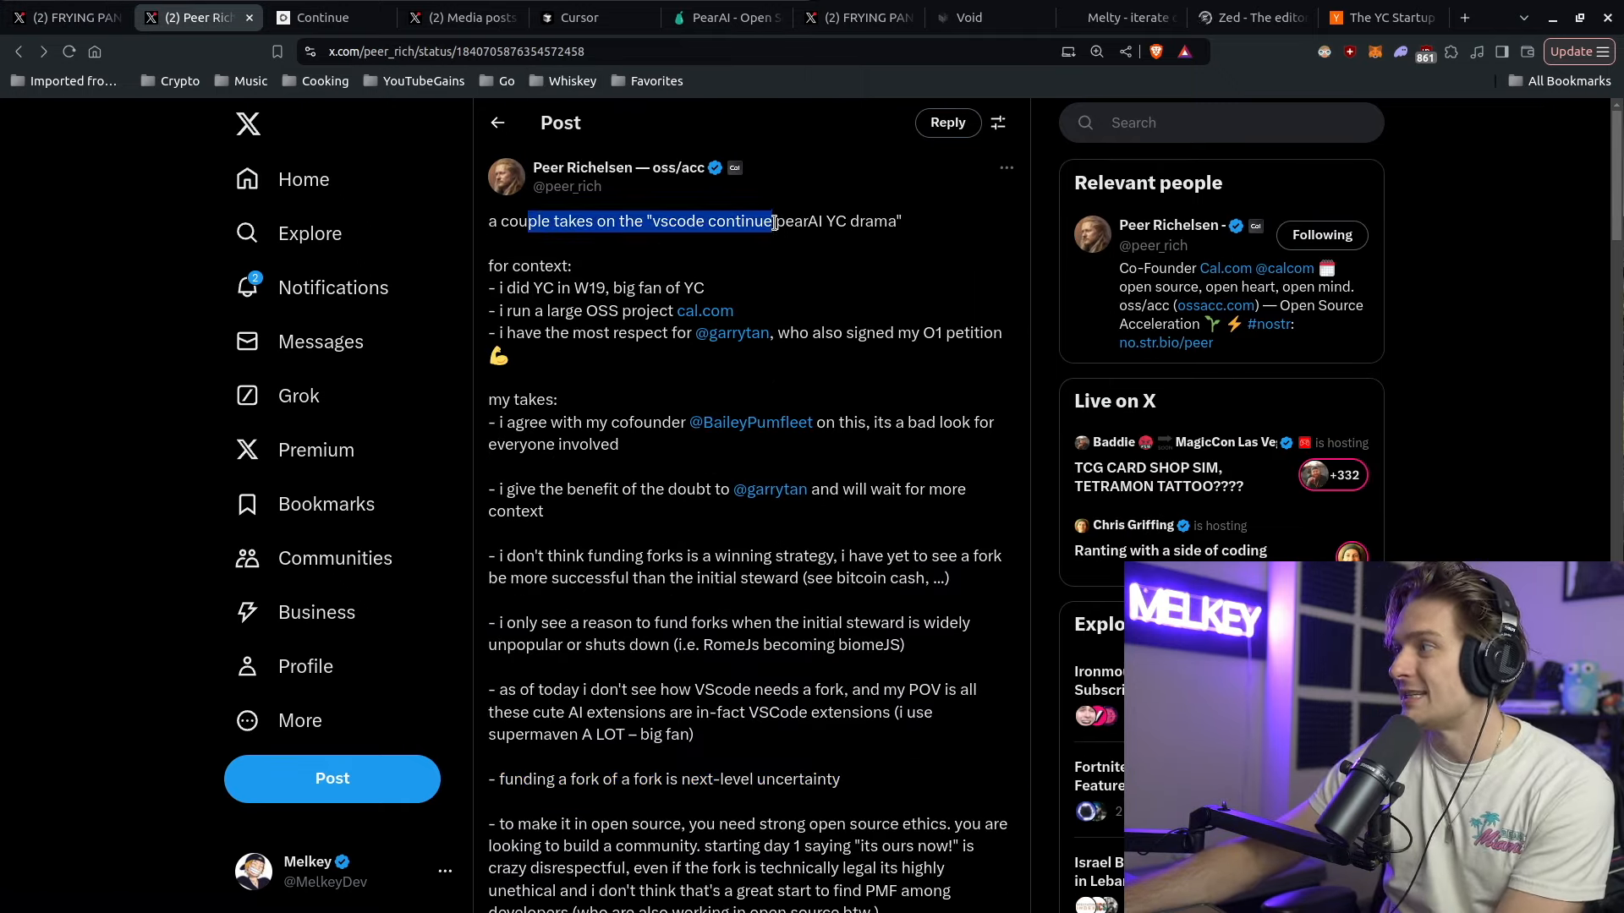
click(777, 238)
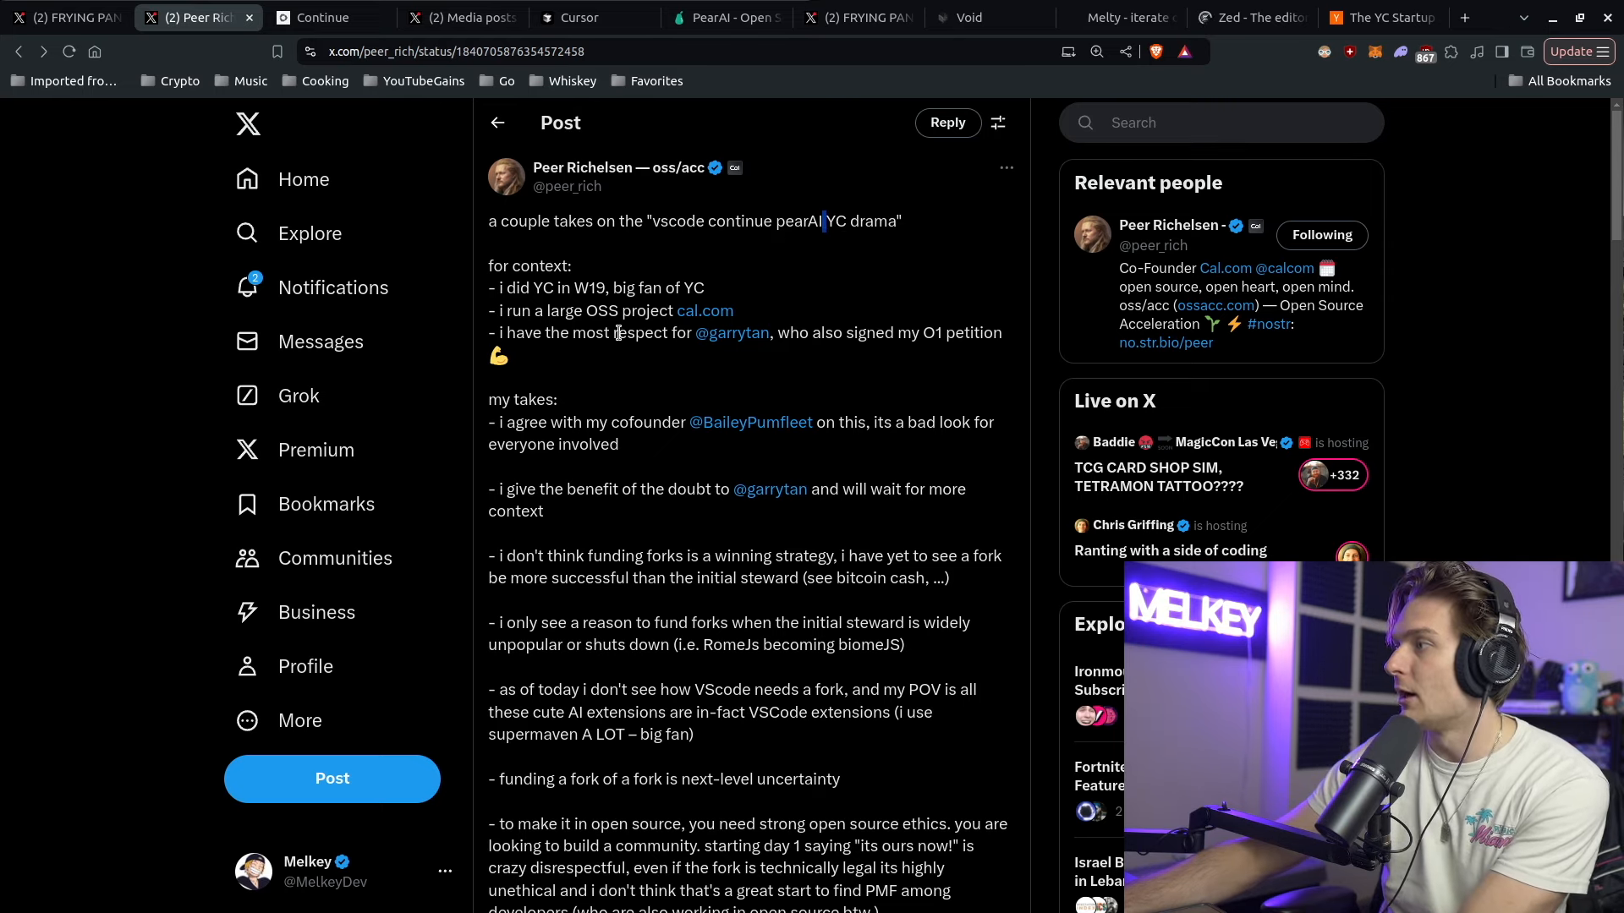
drag(549, 370, 495, 270)
click(667, 261)
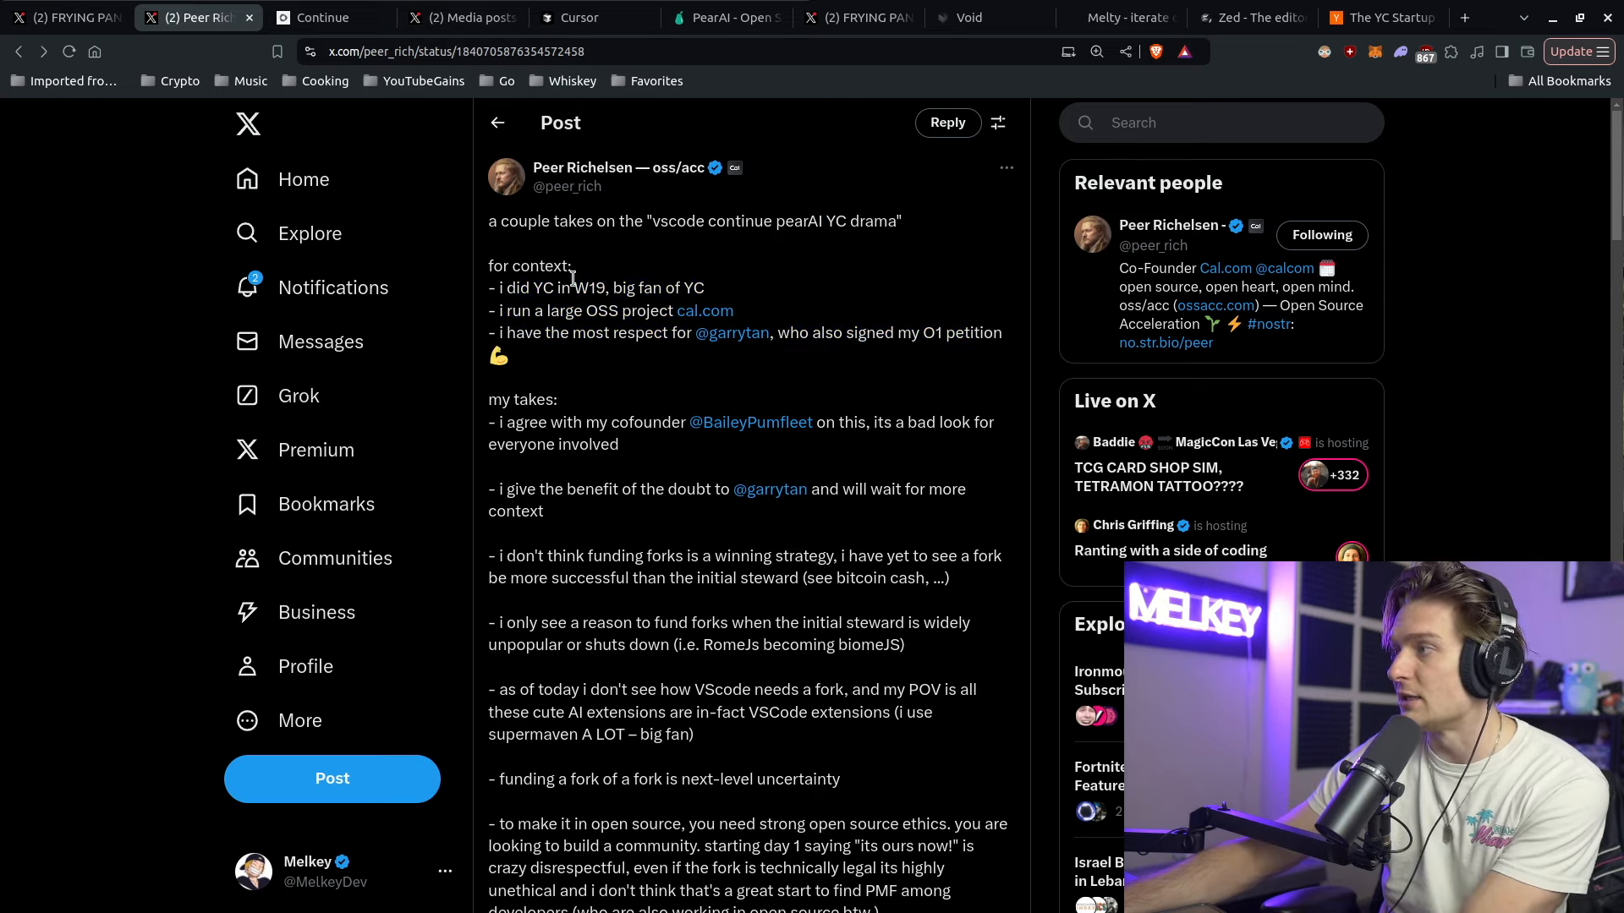
scroll(704, 273, down, 3)
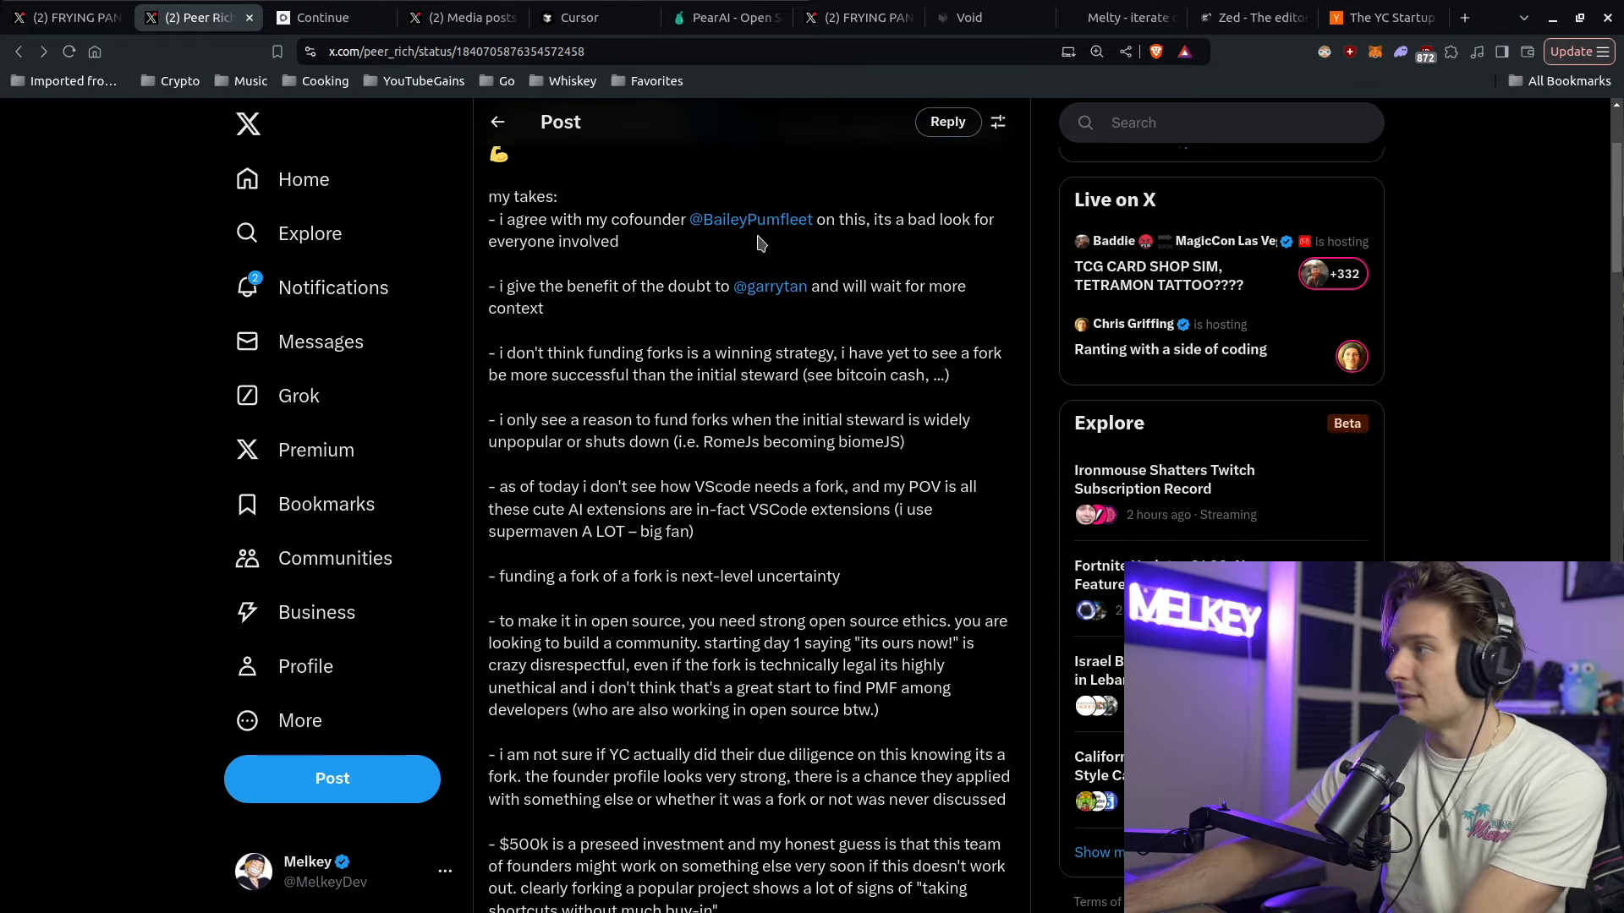
triple_click(558, 575)
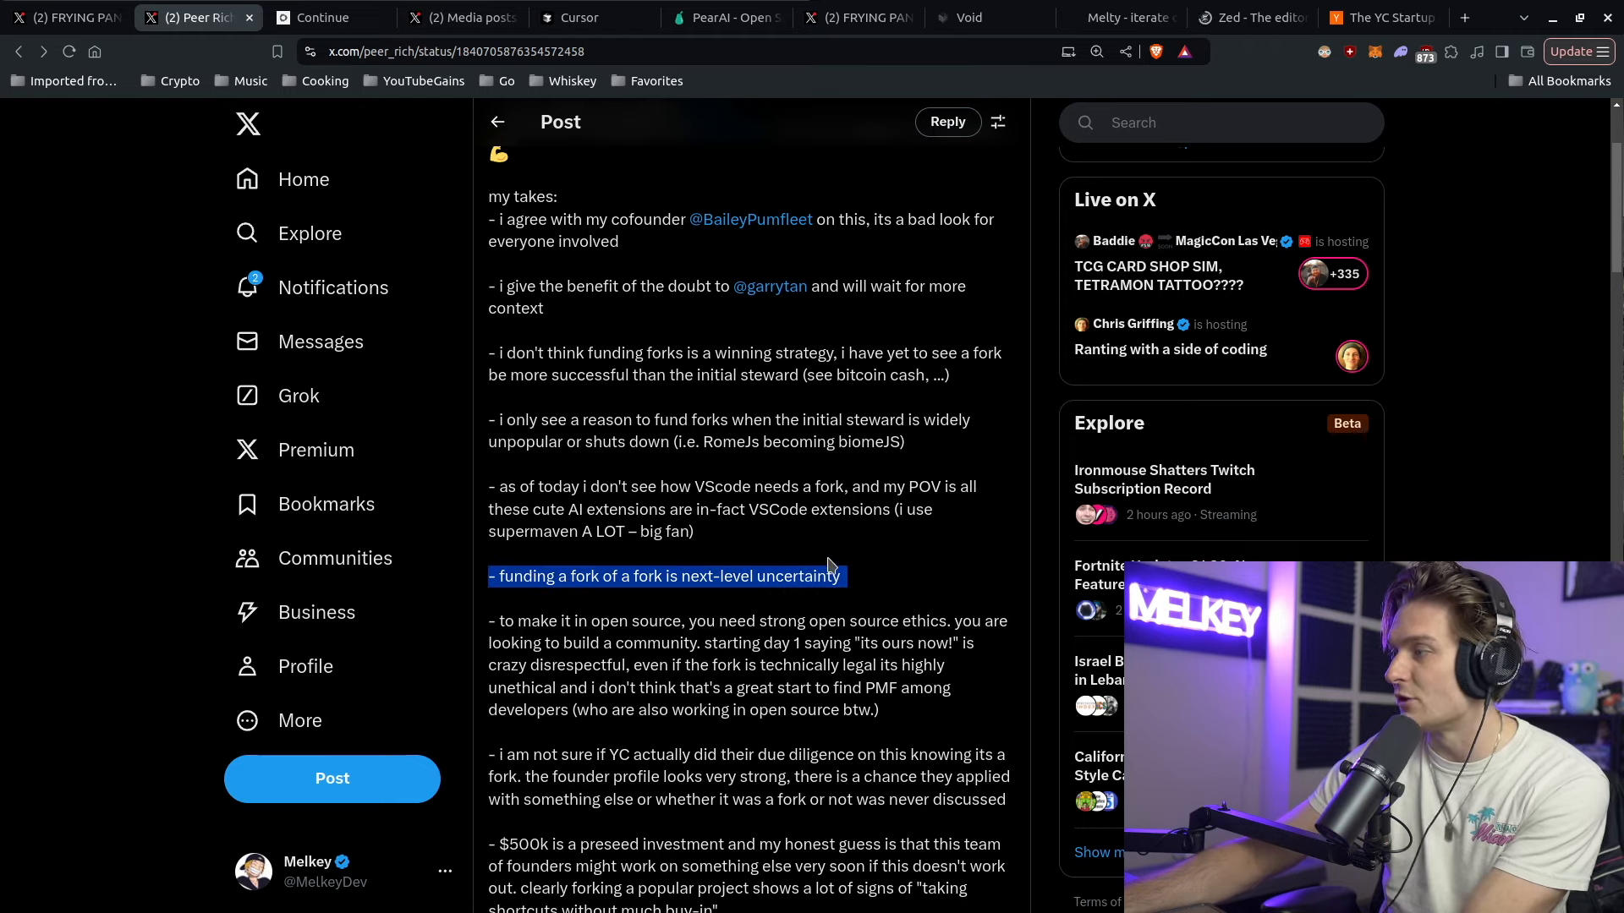
scroll(828, 565, down, 2)
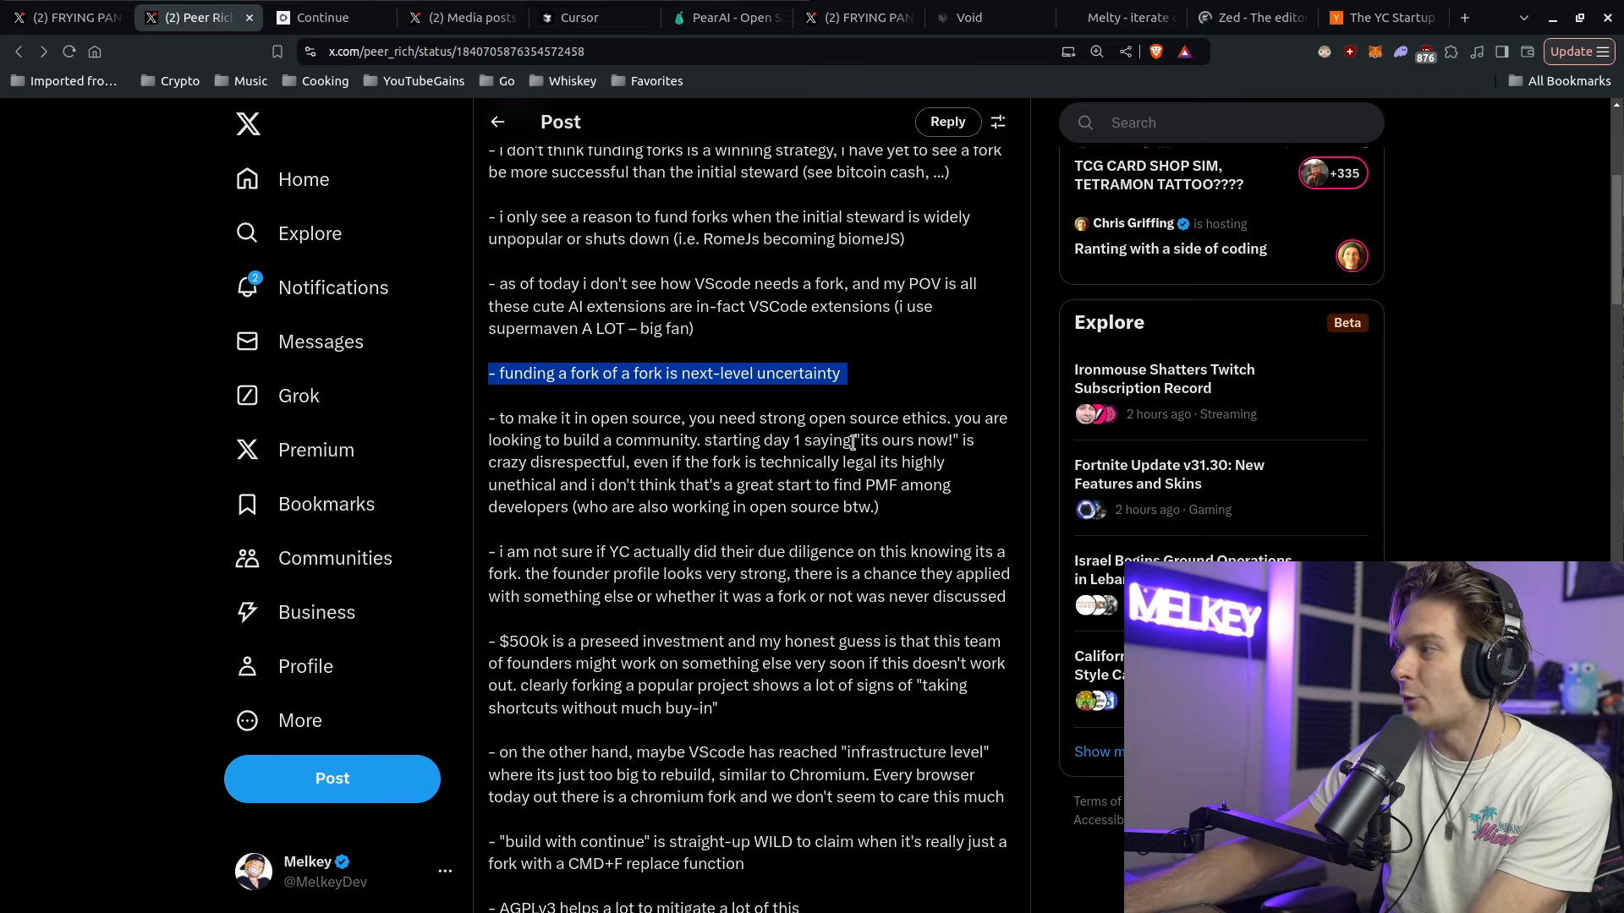
drag(625, 462, 848, 436)
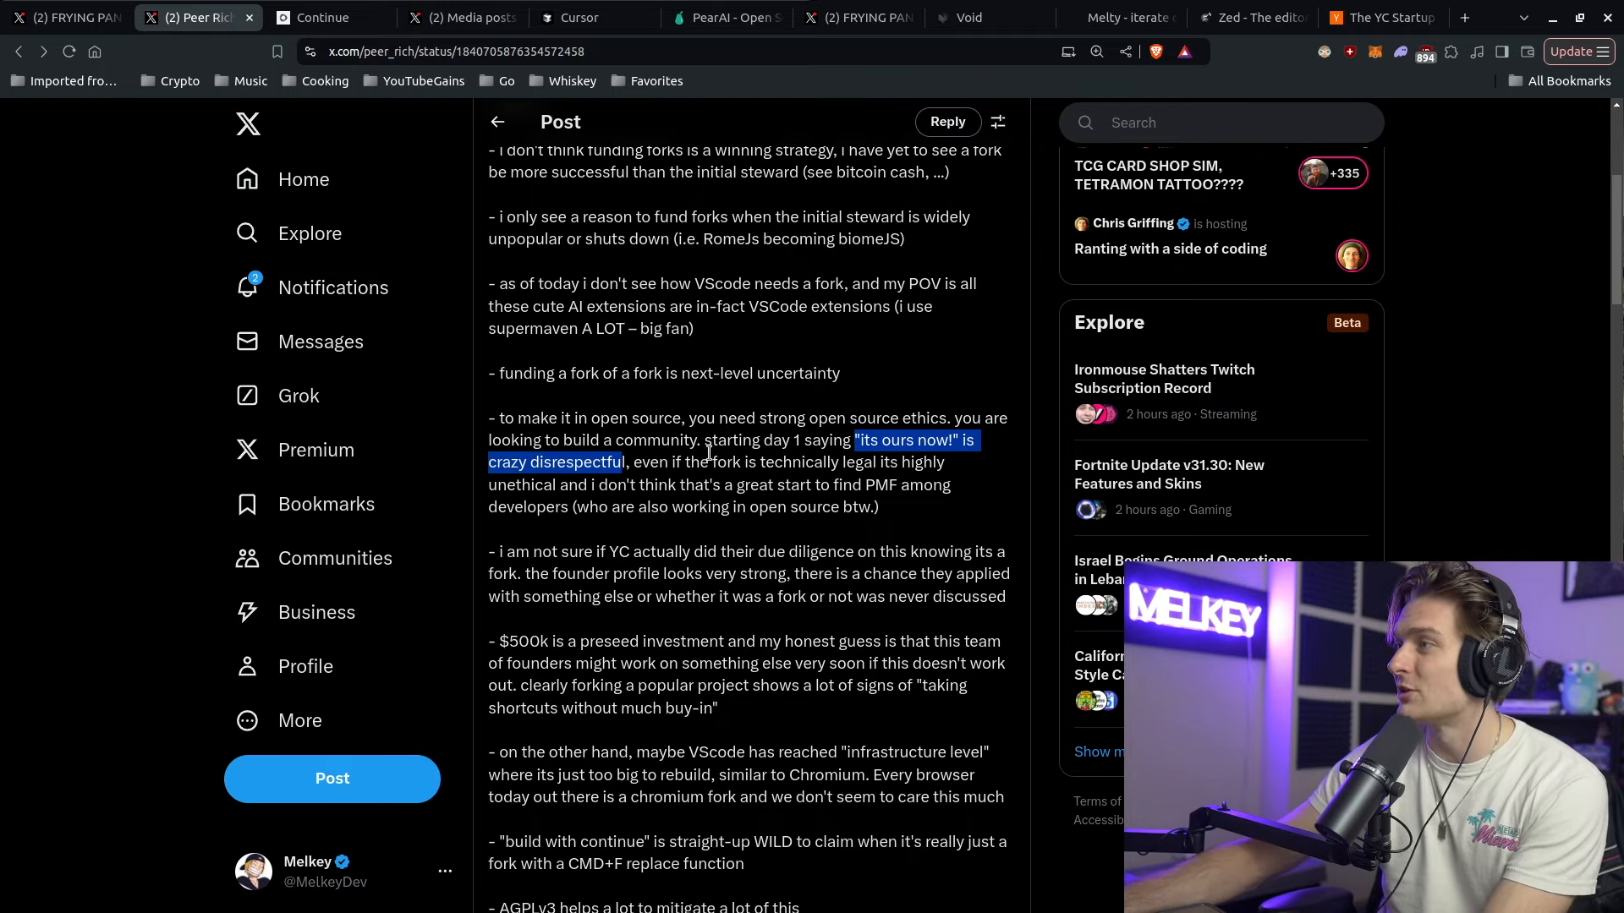
click(95, 21)
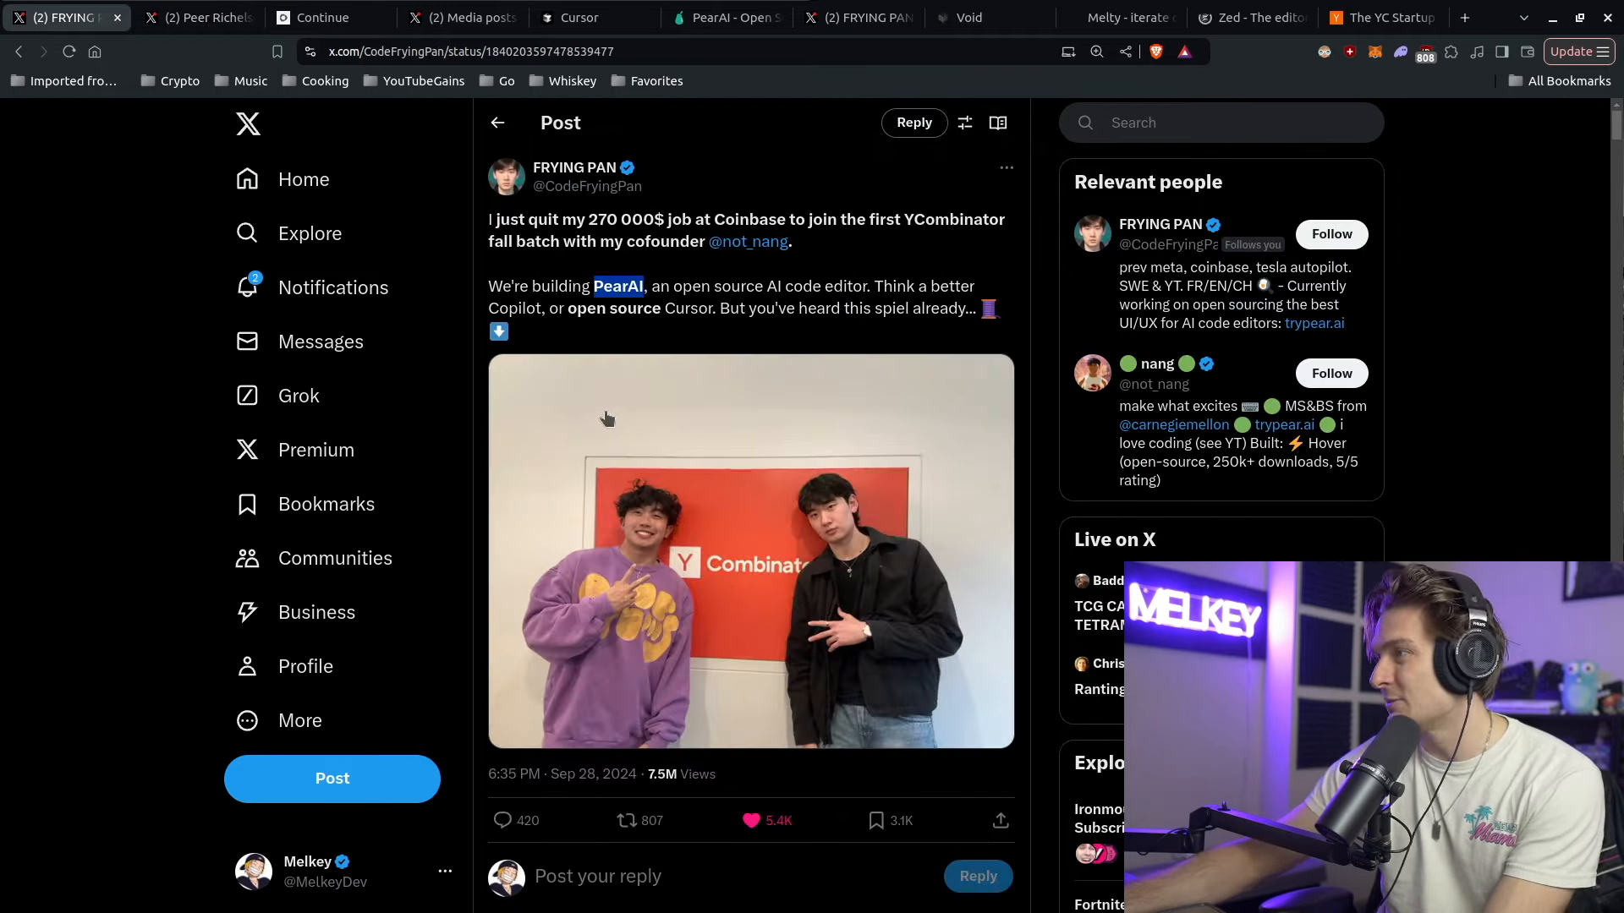
scroll(739, 673, down, 2)
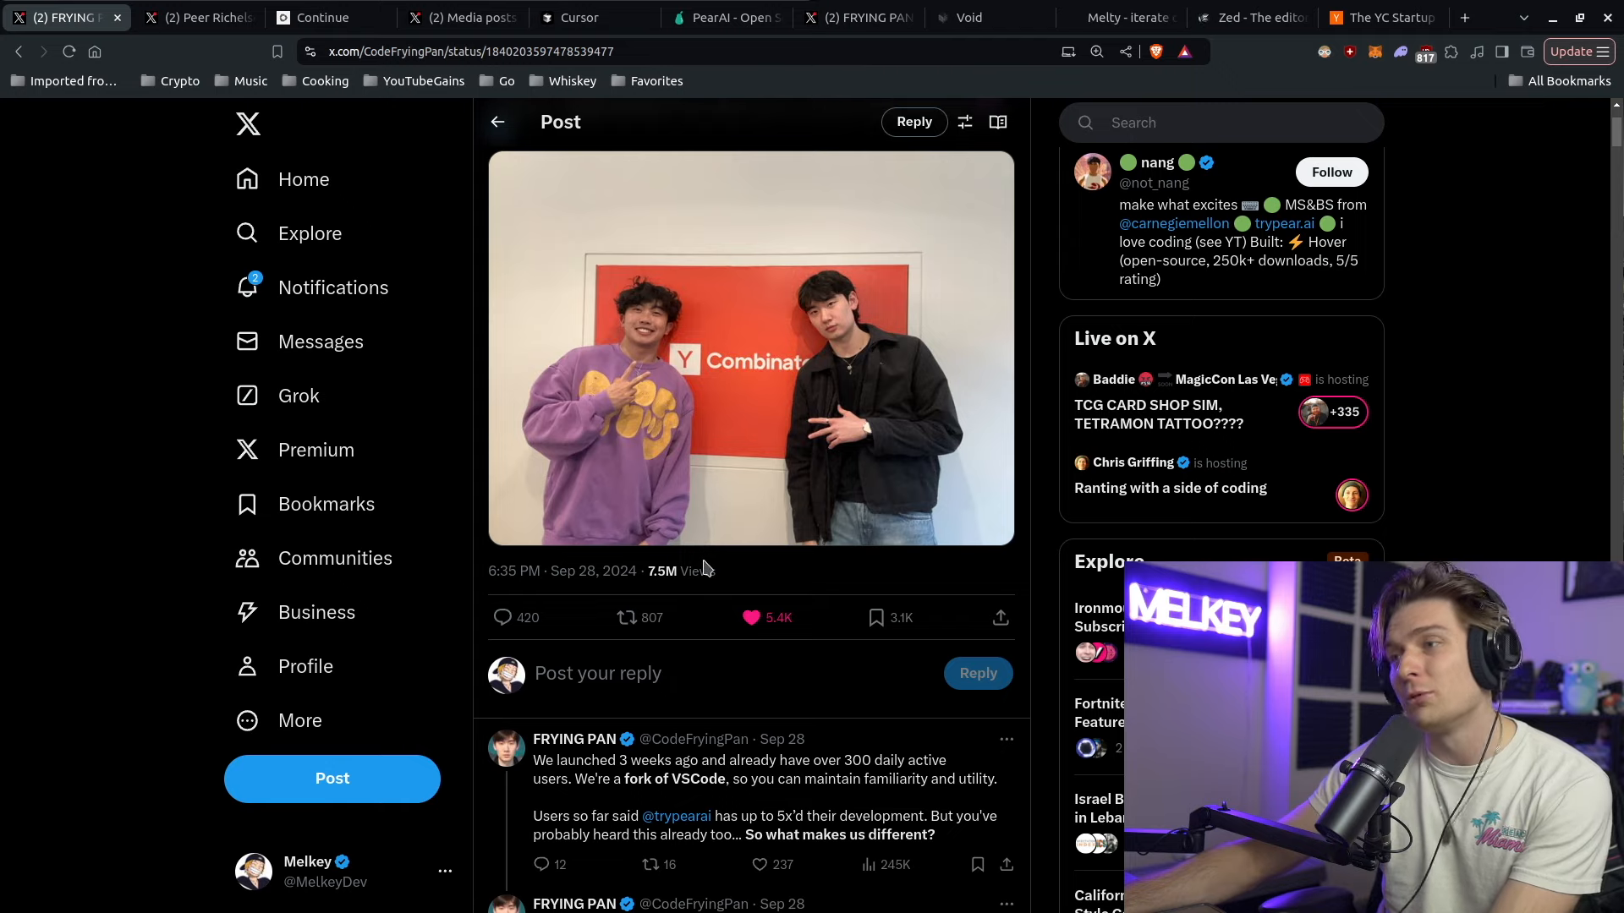
scroll(704, 567, down, 2)
scroll(707, 562, down, 1)
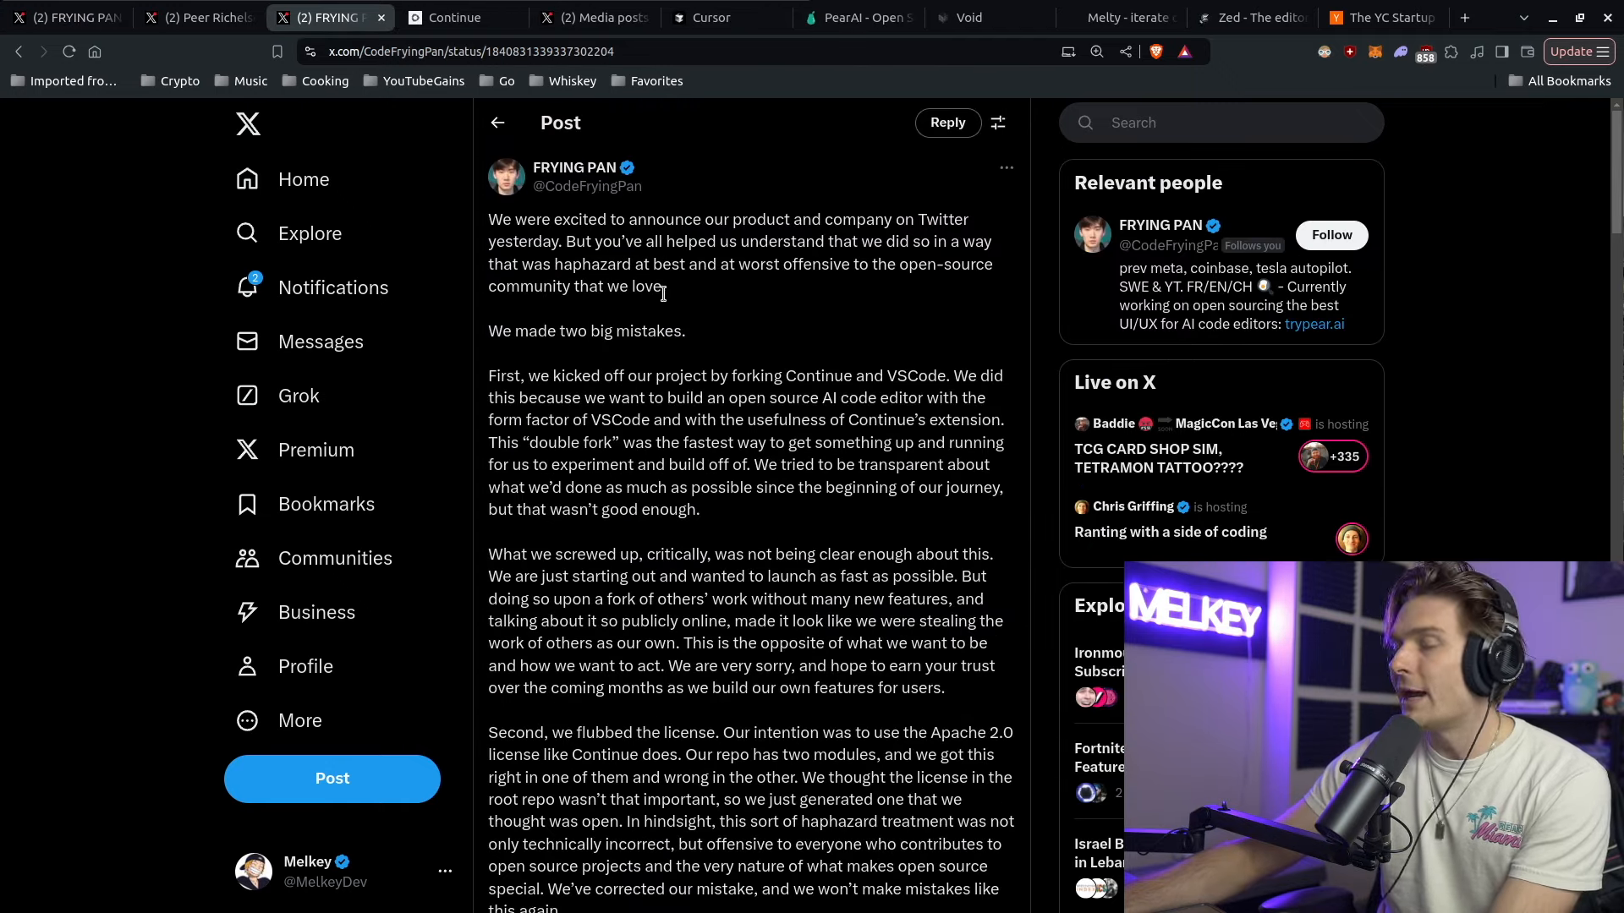
- Highlight the apology's opening paragraph, the word 'double' in double fork, and the paragraph about flubbing the license
drag(671, 290, 494, 222)
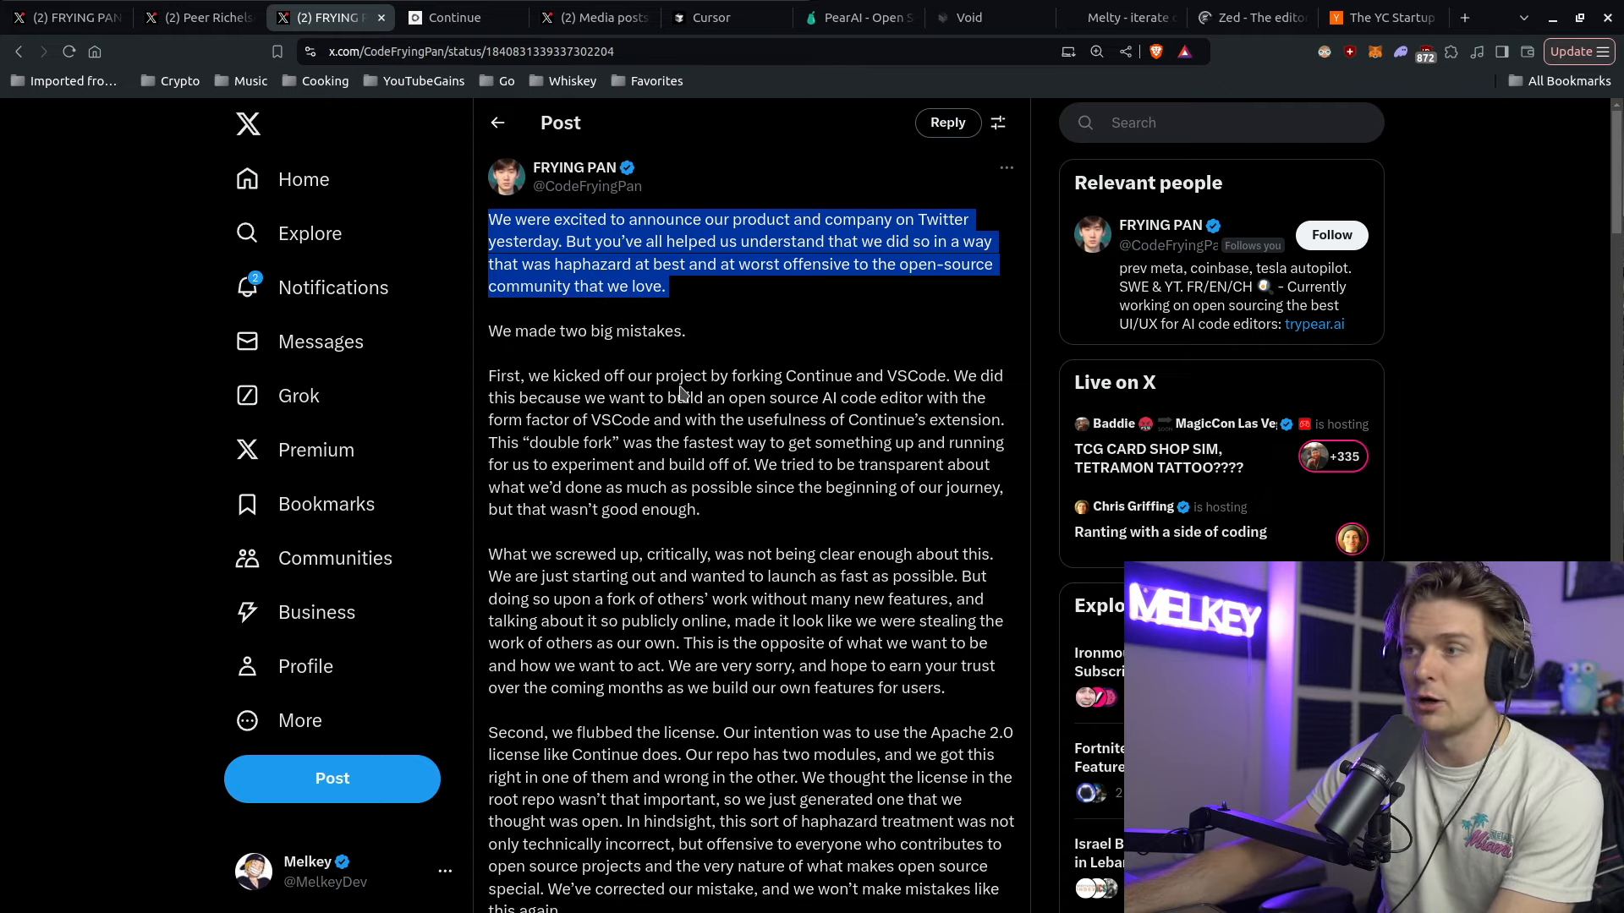
double_click(553, 442)
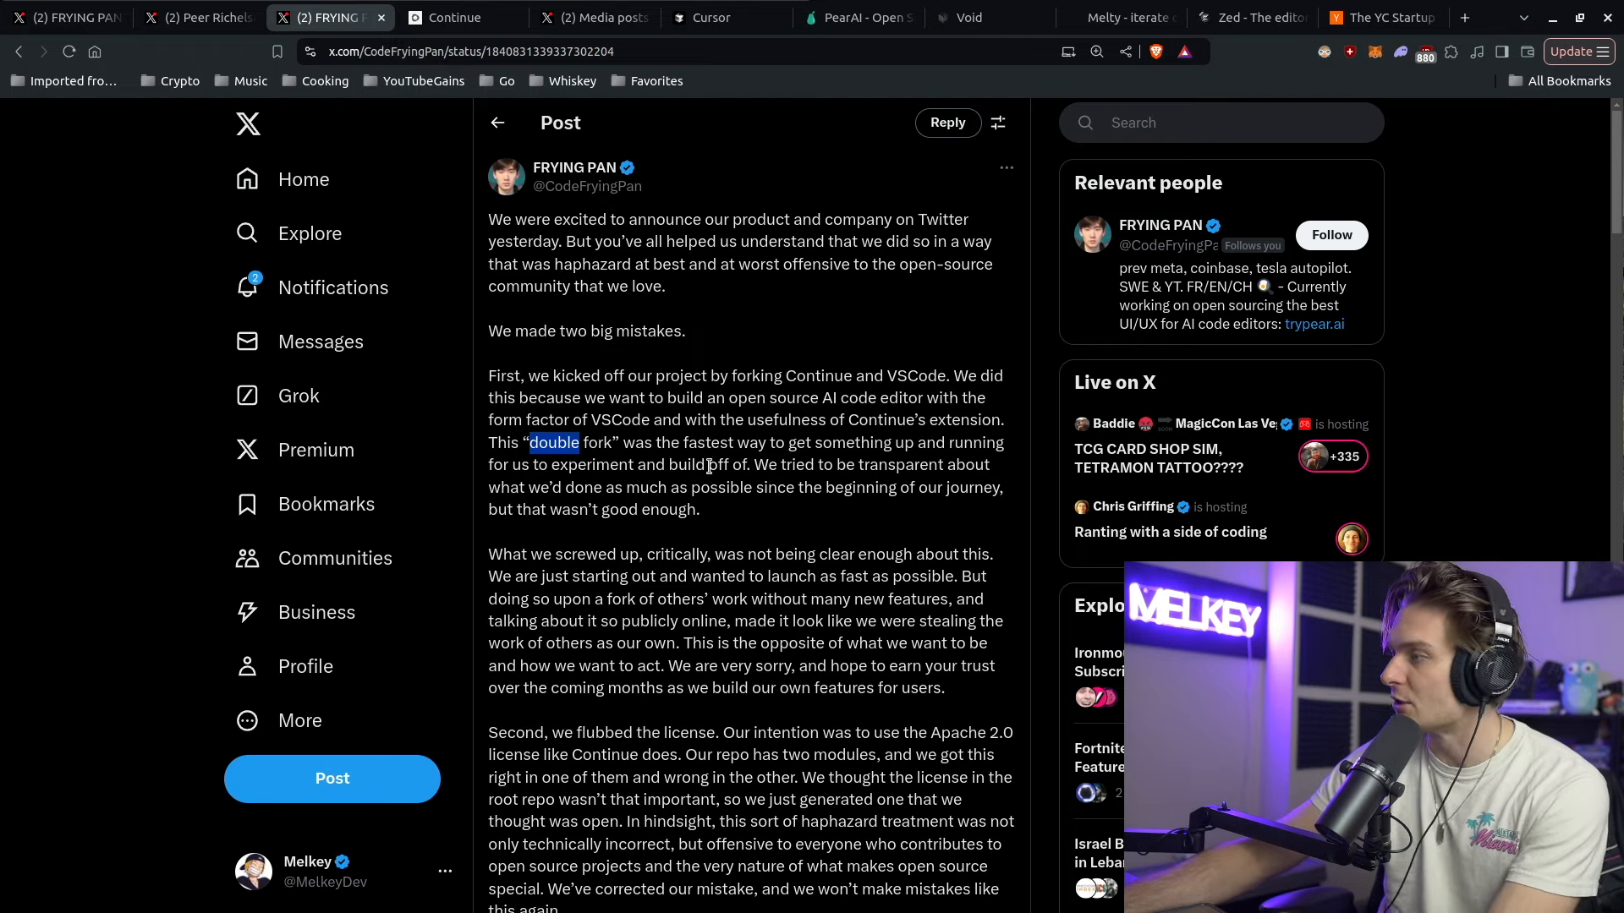
scroll(571, 458, down, 1)
click(564, 441)
drag(564, 441, 817, 540)
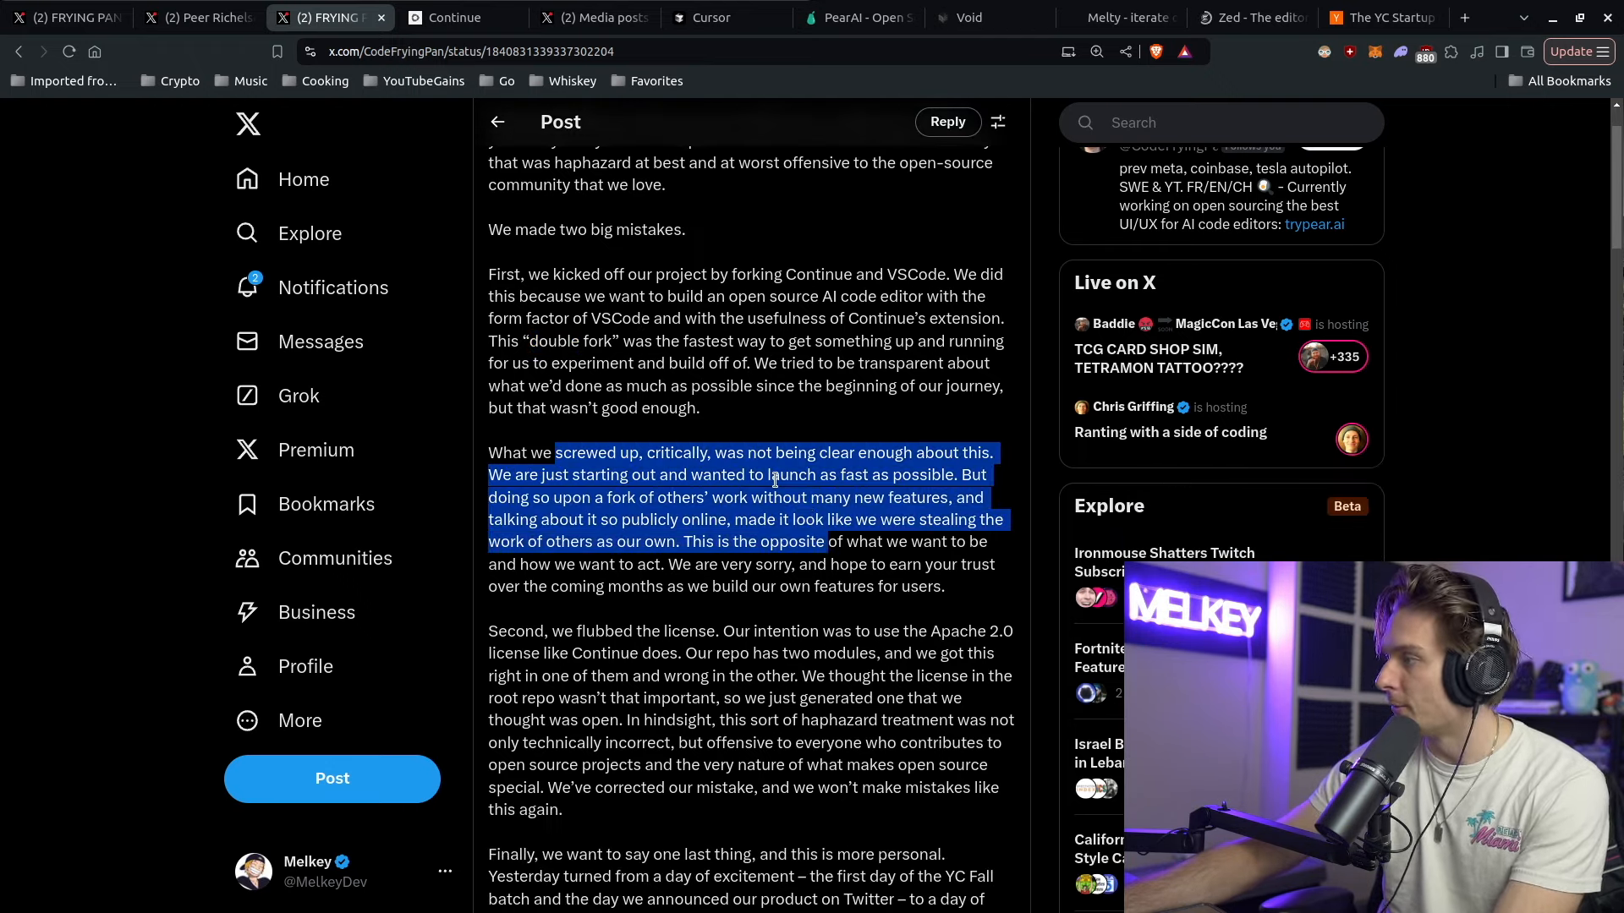
click(825, 539)
scroll(593, 417, down, 2)
drag(577, 428, 722, 554)
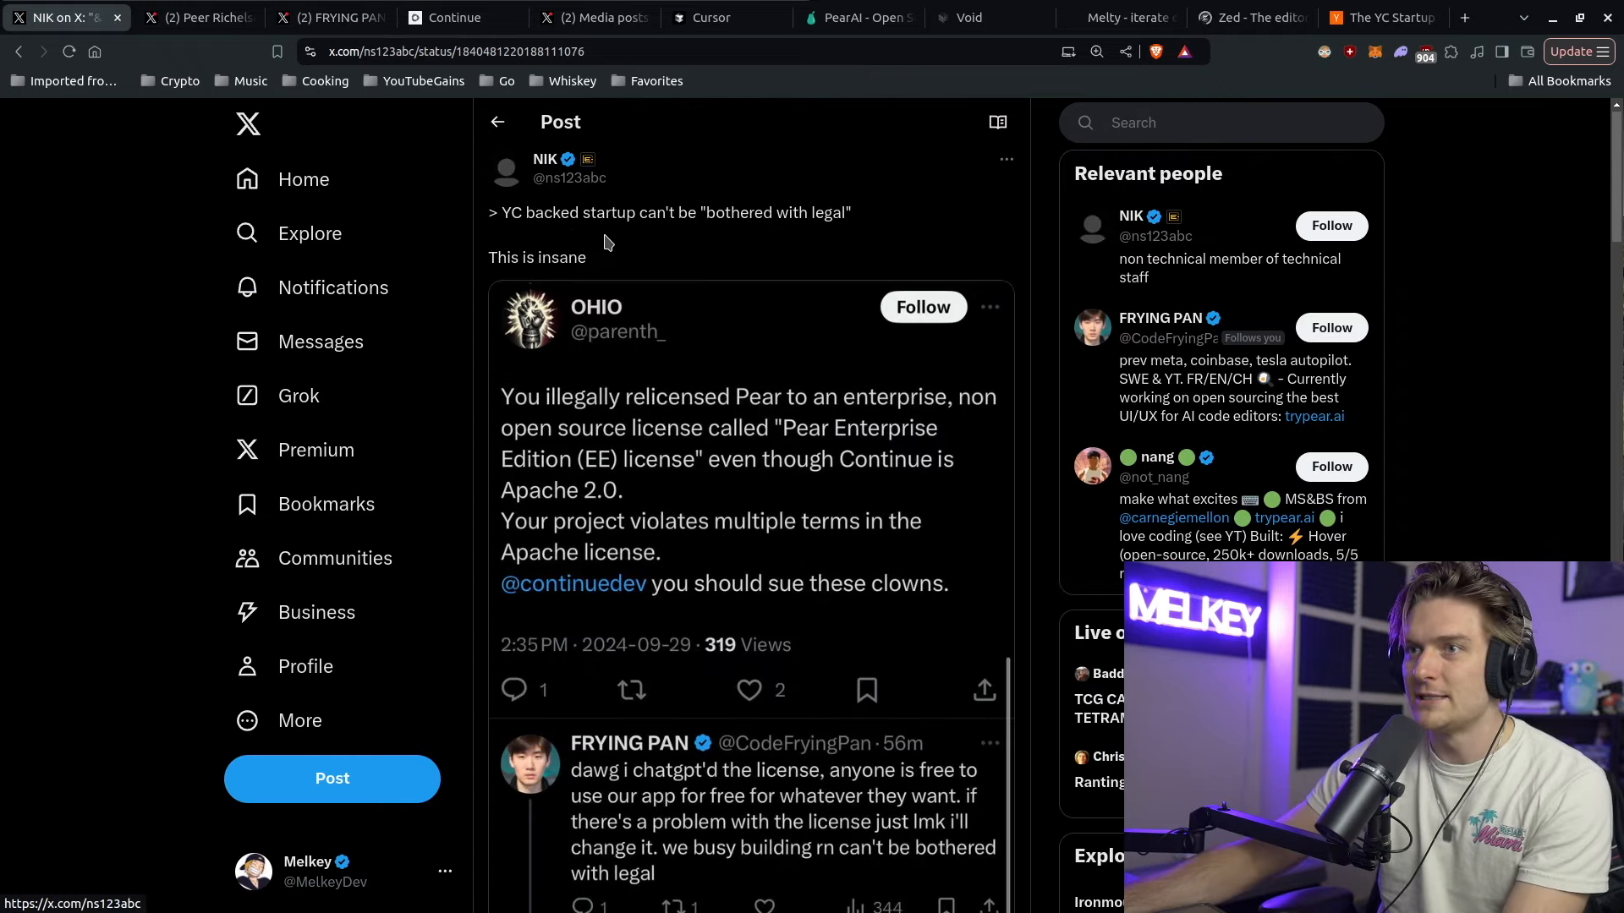
scroll(794, 232, down, 3)
scroll(547, 336, up, 2)
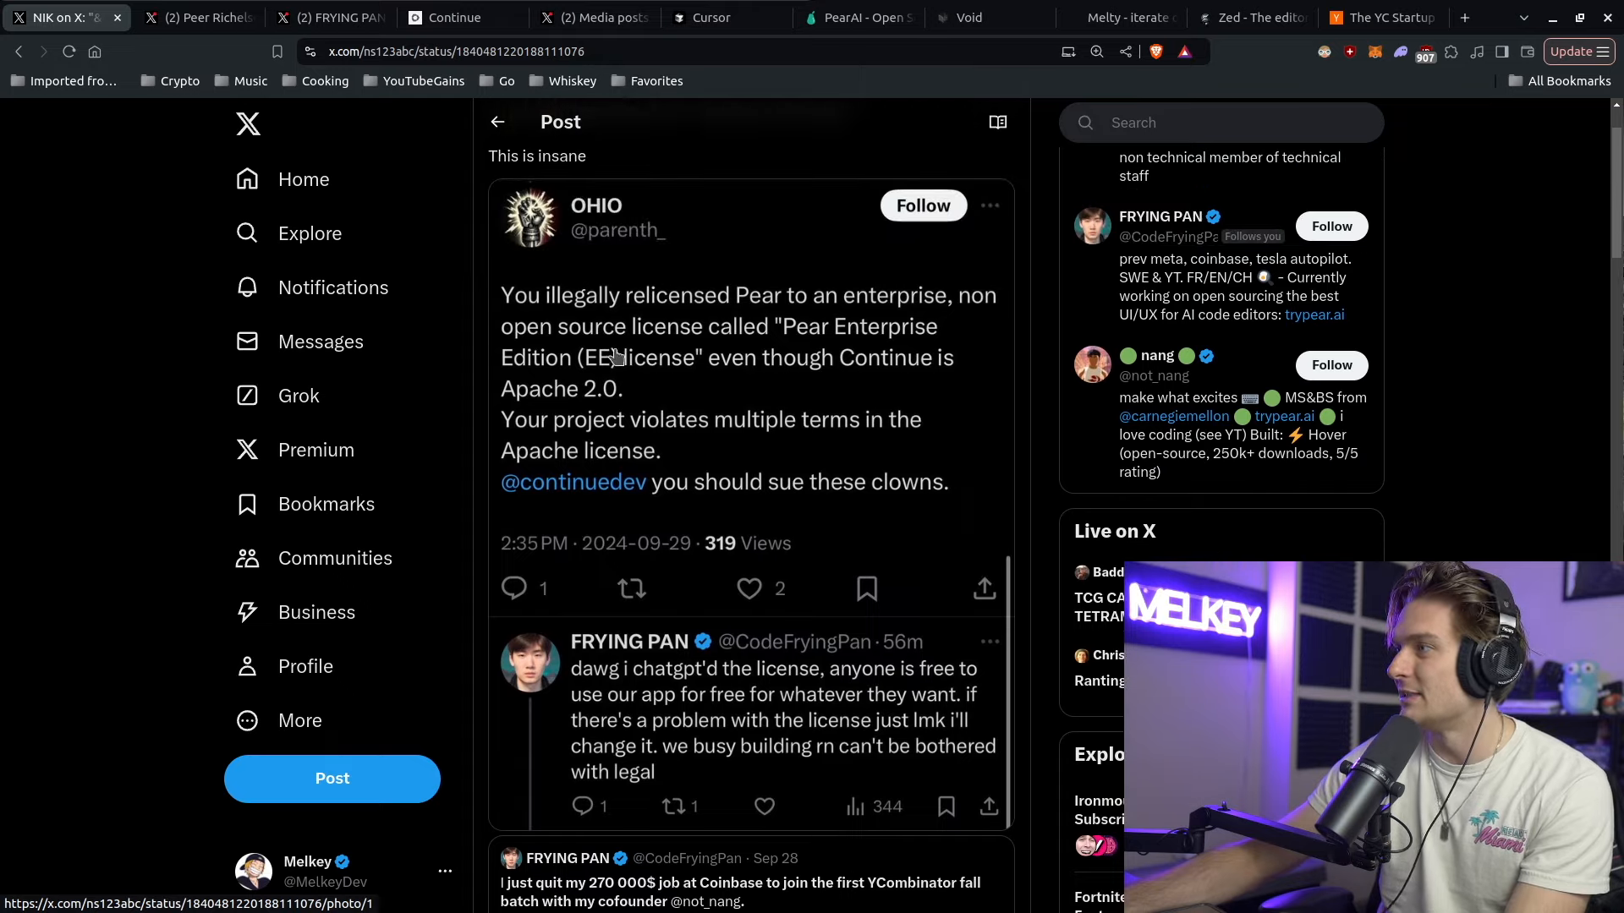
- View the quoted license post, highlight the apology's license-mistake paragraph, then switch to the post quoting the legal reply
click(543, 341)
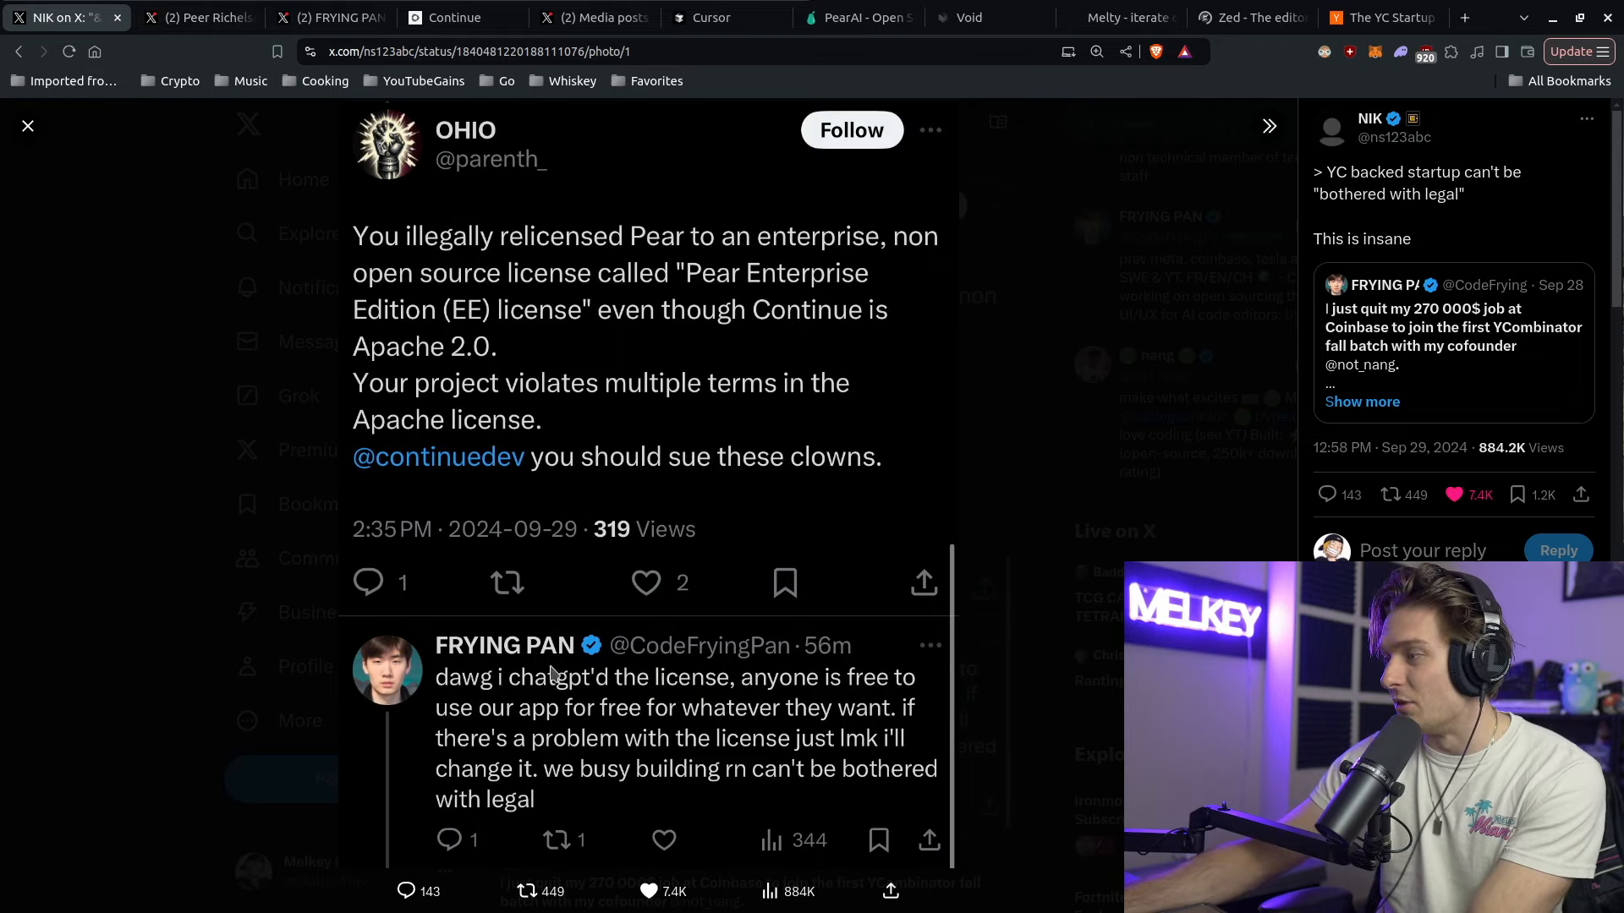
click(327, 17)
scroll(676, 422, down, 2)
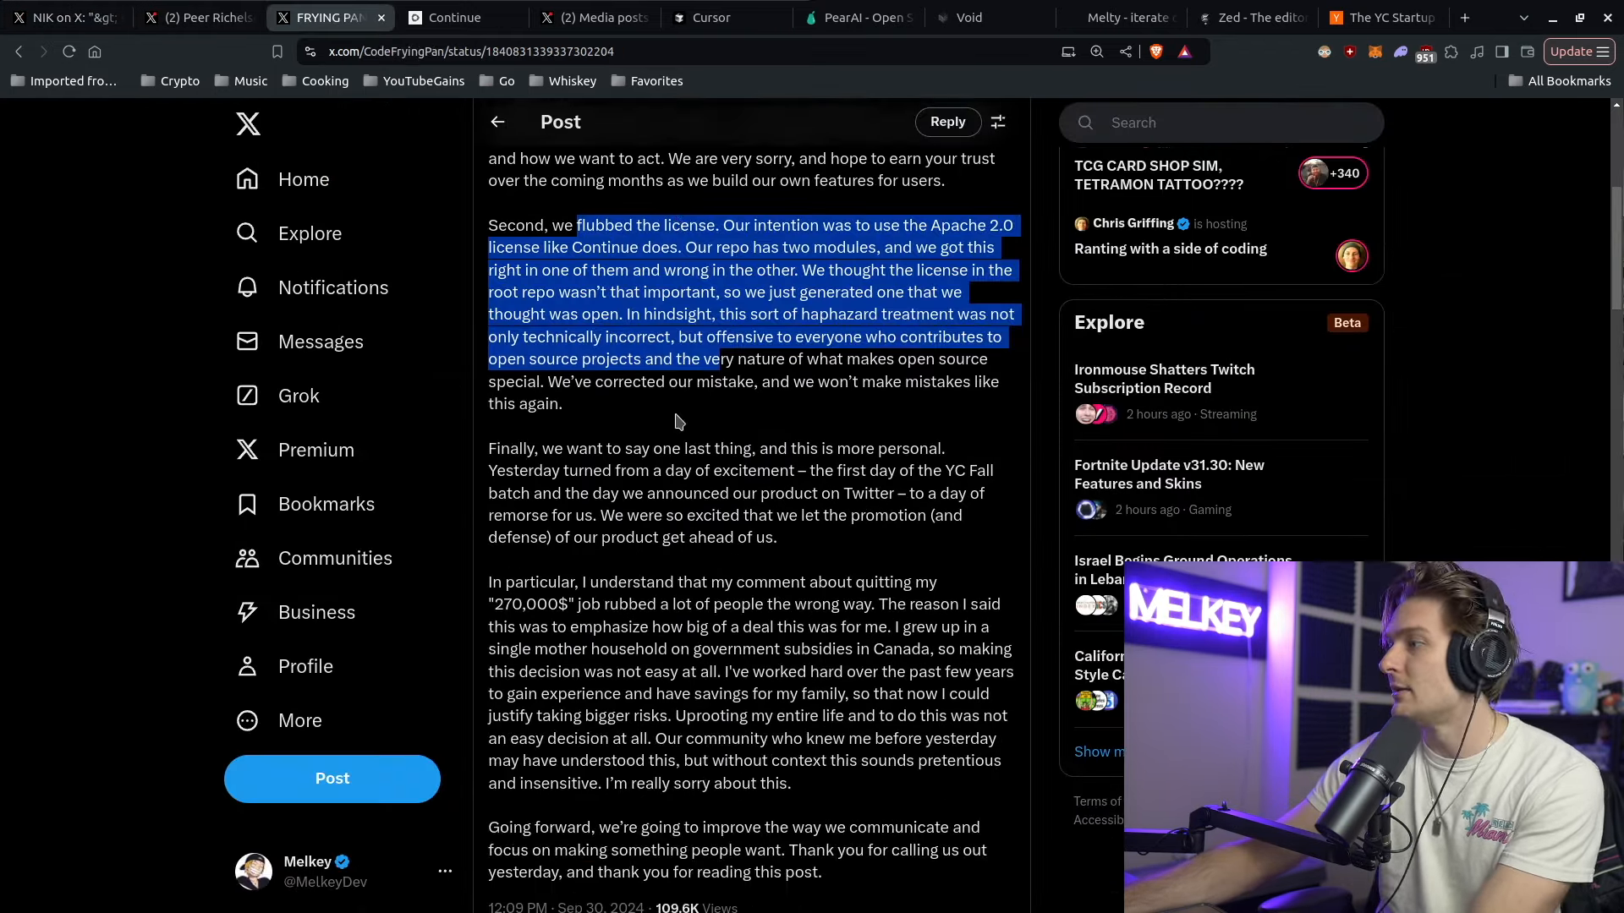
drag(580, 412, 492, 248)
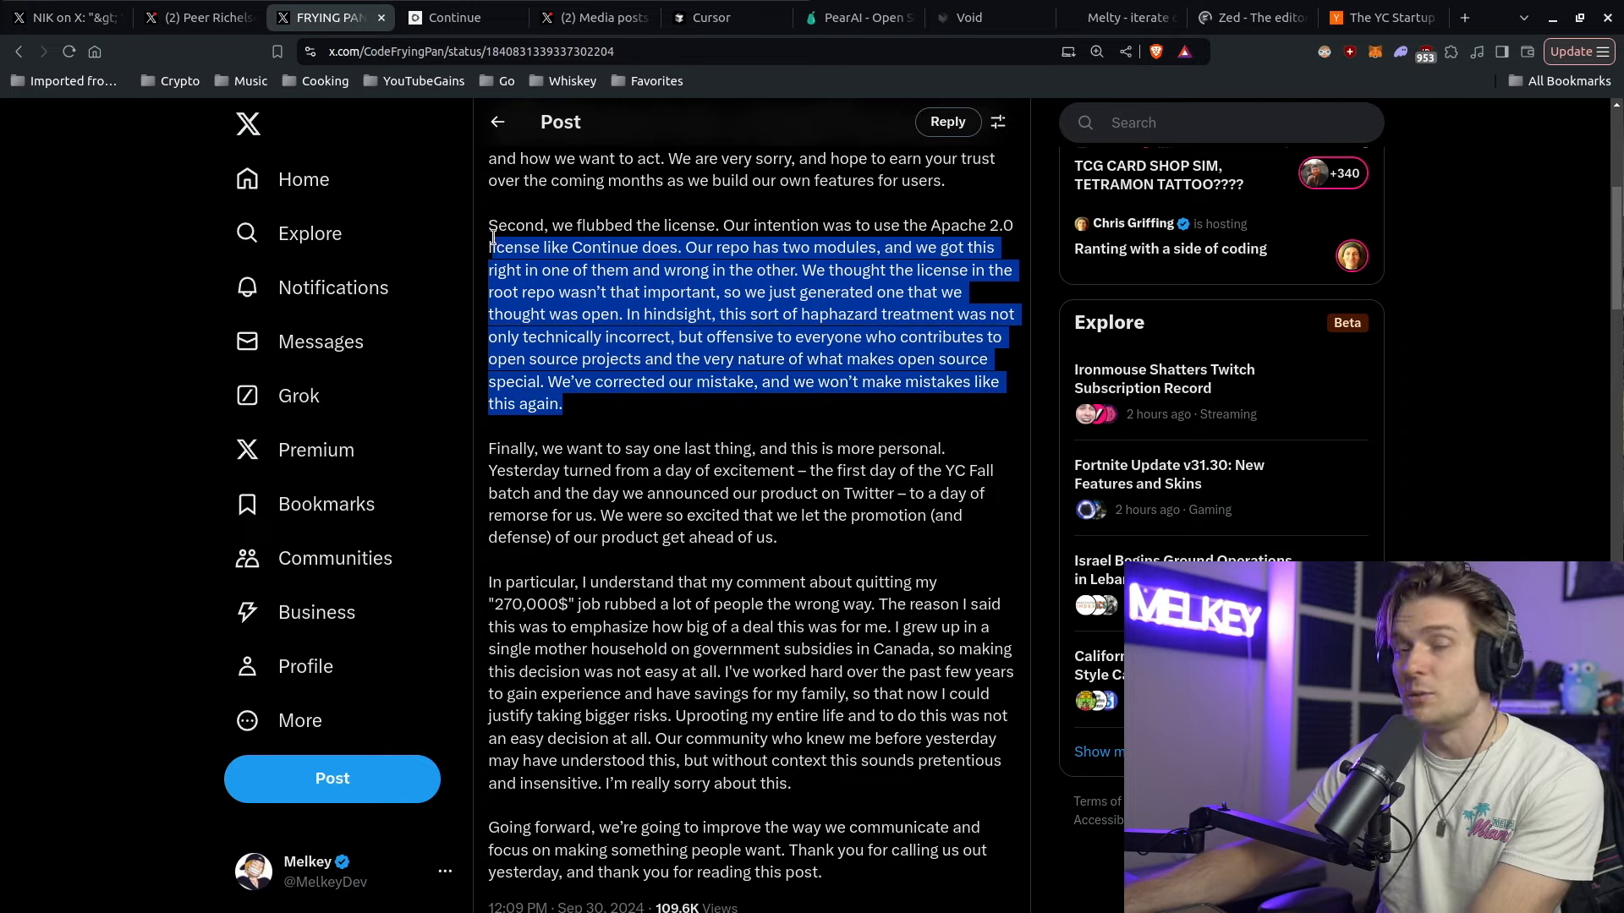
scroll(653, 712, down, 1)
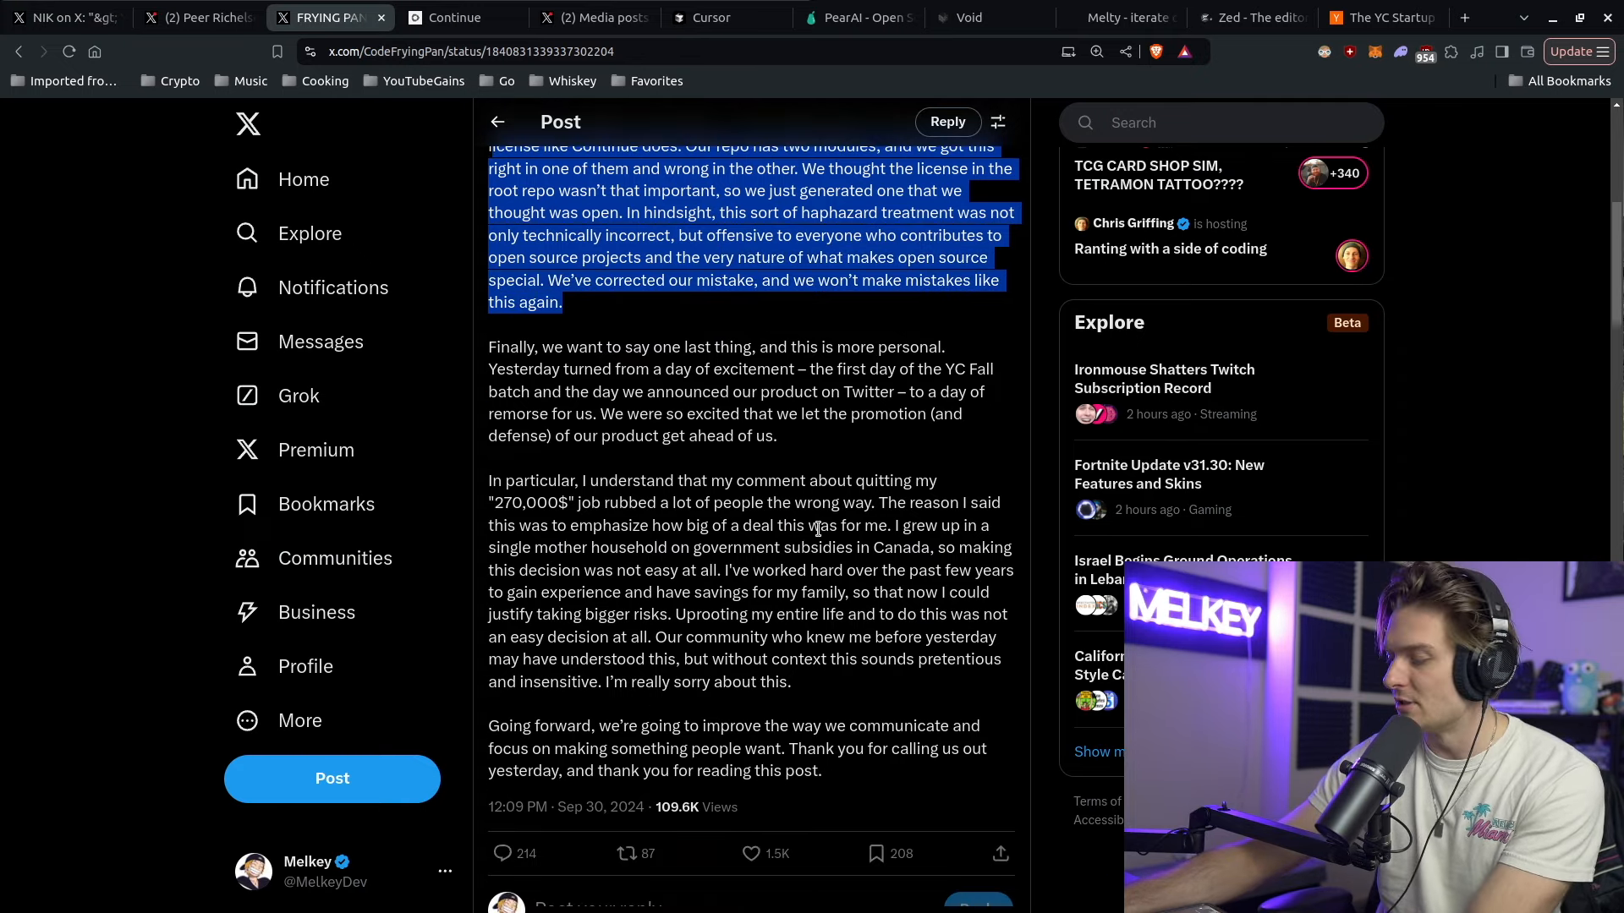
click(496, 504)
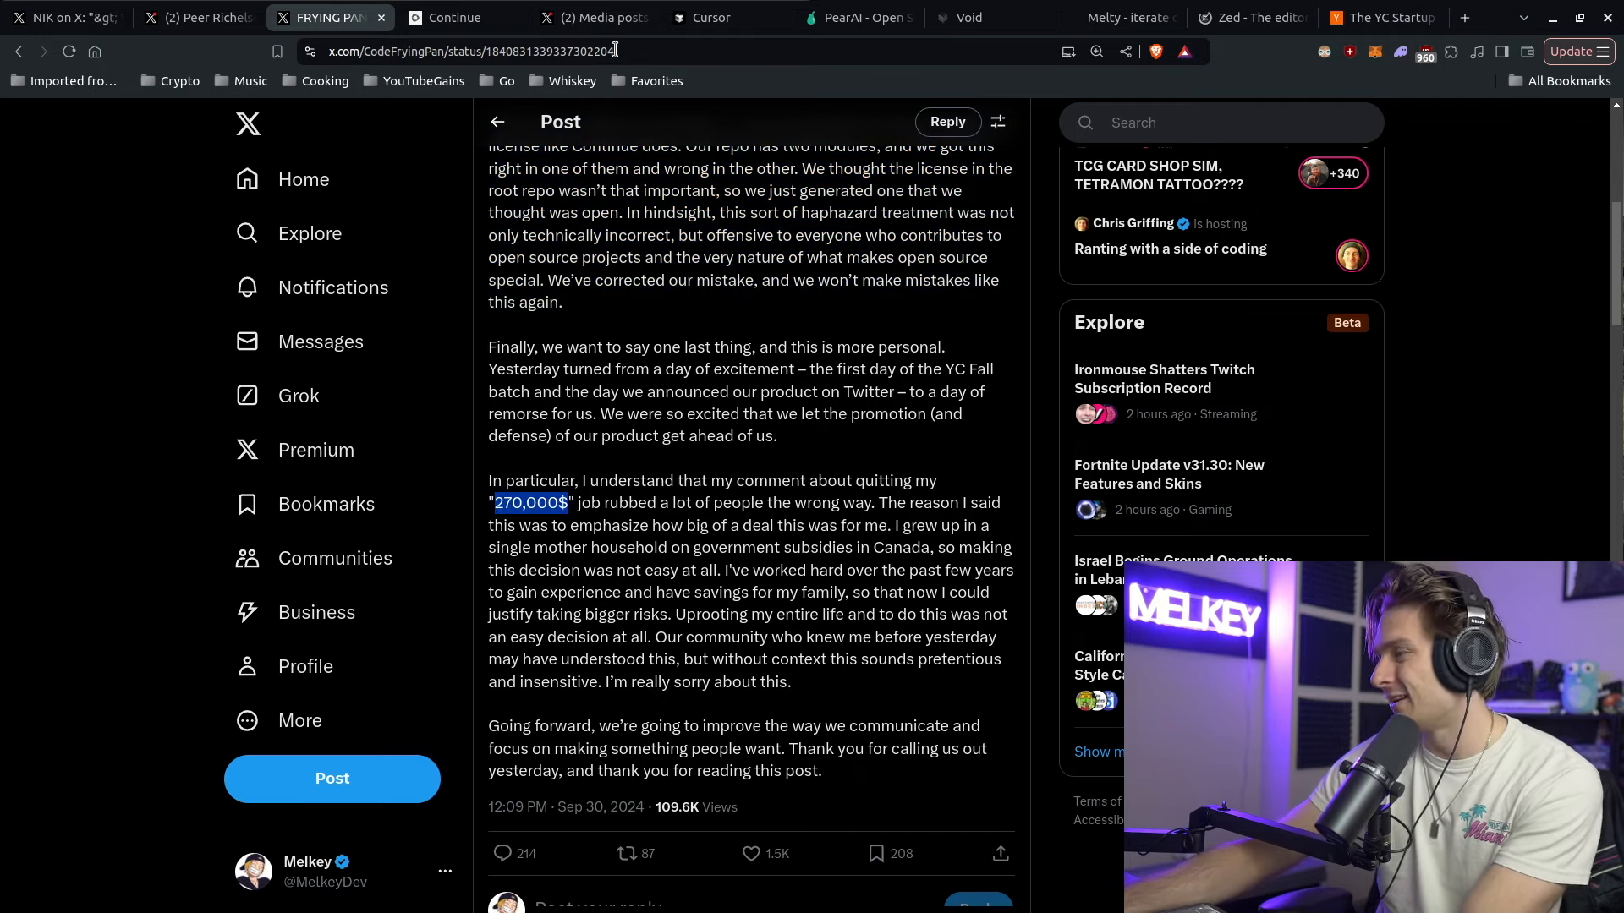
click(49, 11)
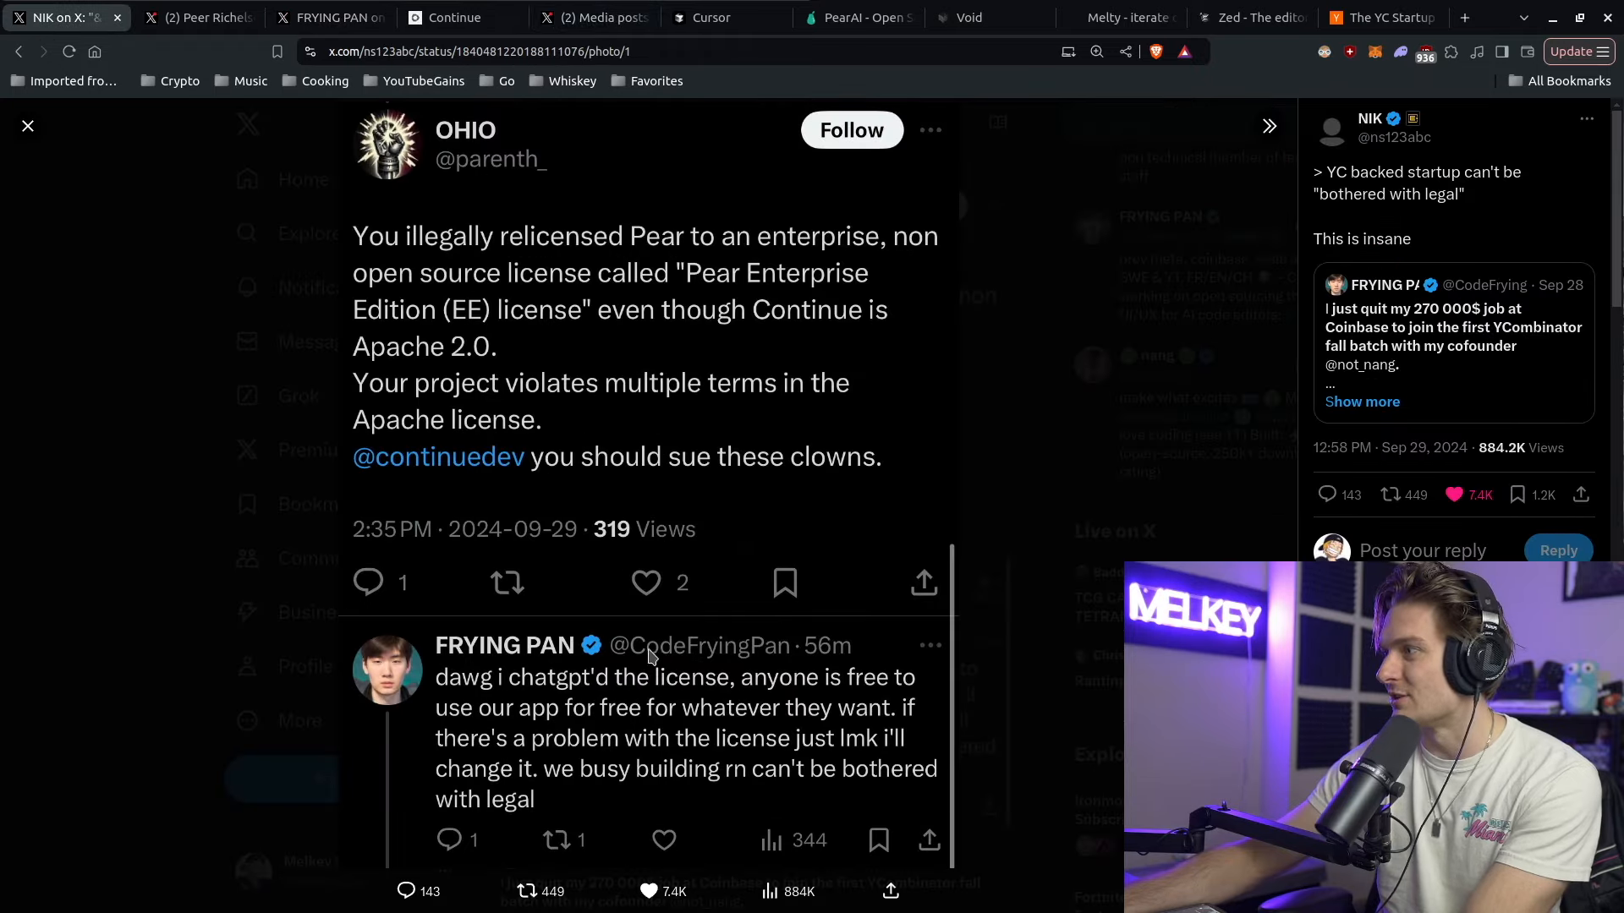
- Step through the takes post's attached screenshots up to the rename-to-PearAI pull request, then show the Continue homepage
click(249, 17)
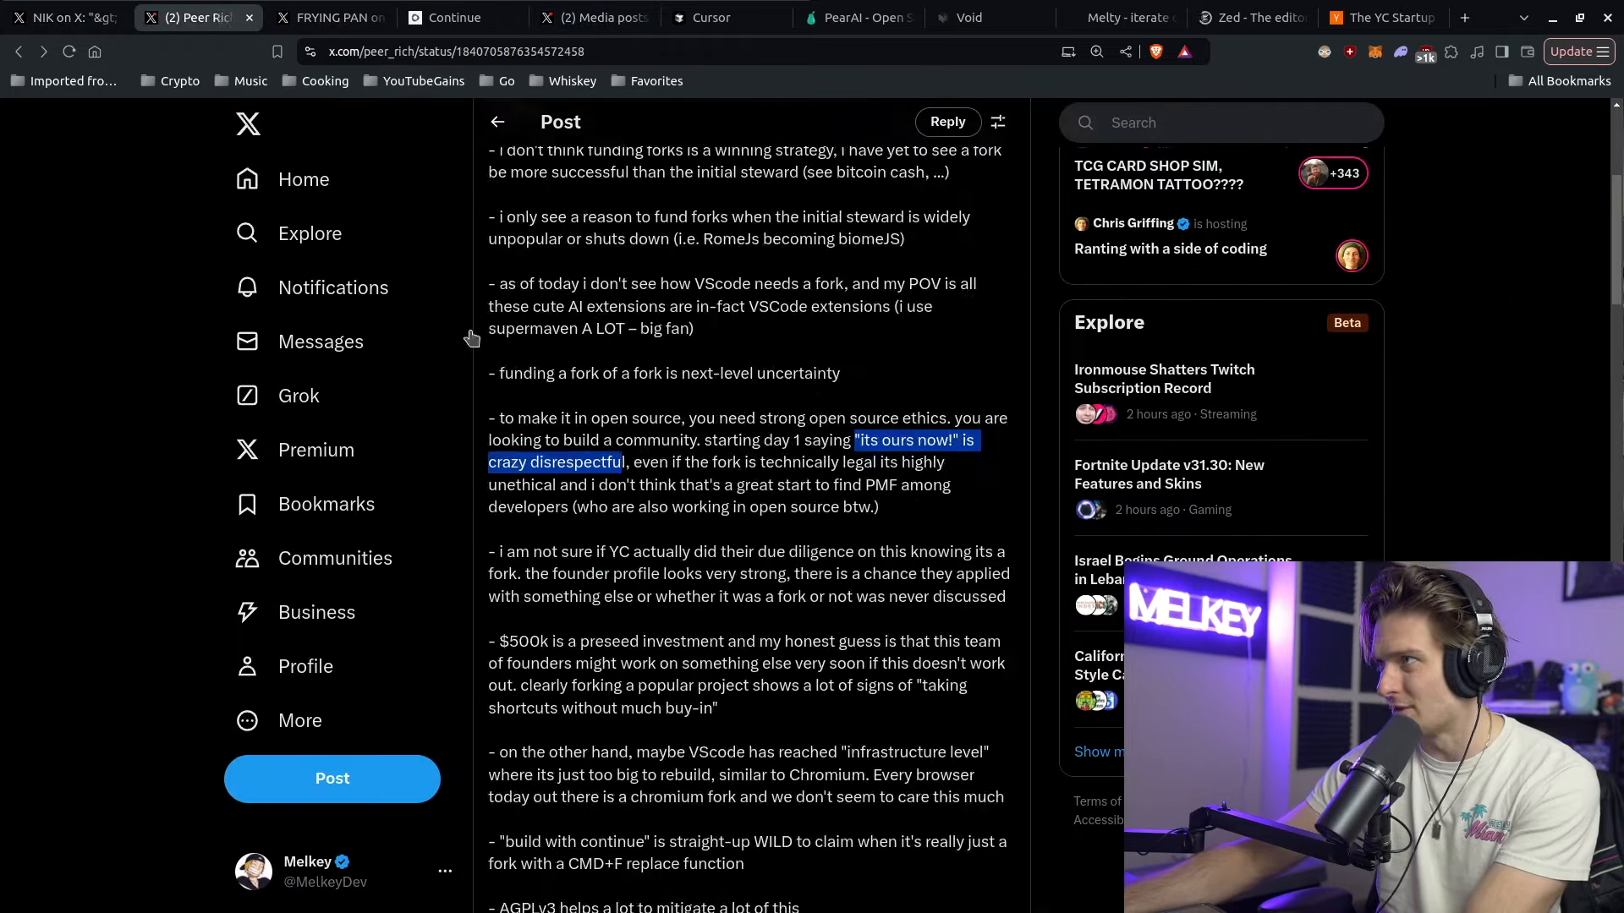
scroll(717, 466, down, 4)
scroll(717, 466, down, 2)
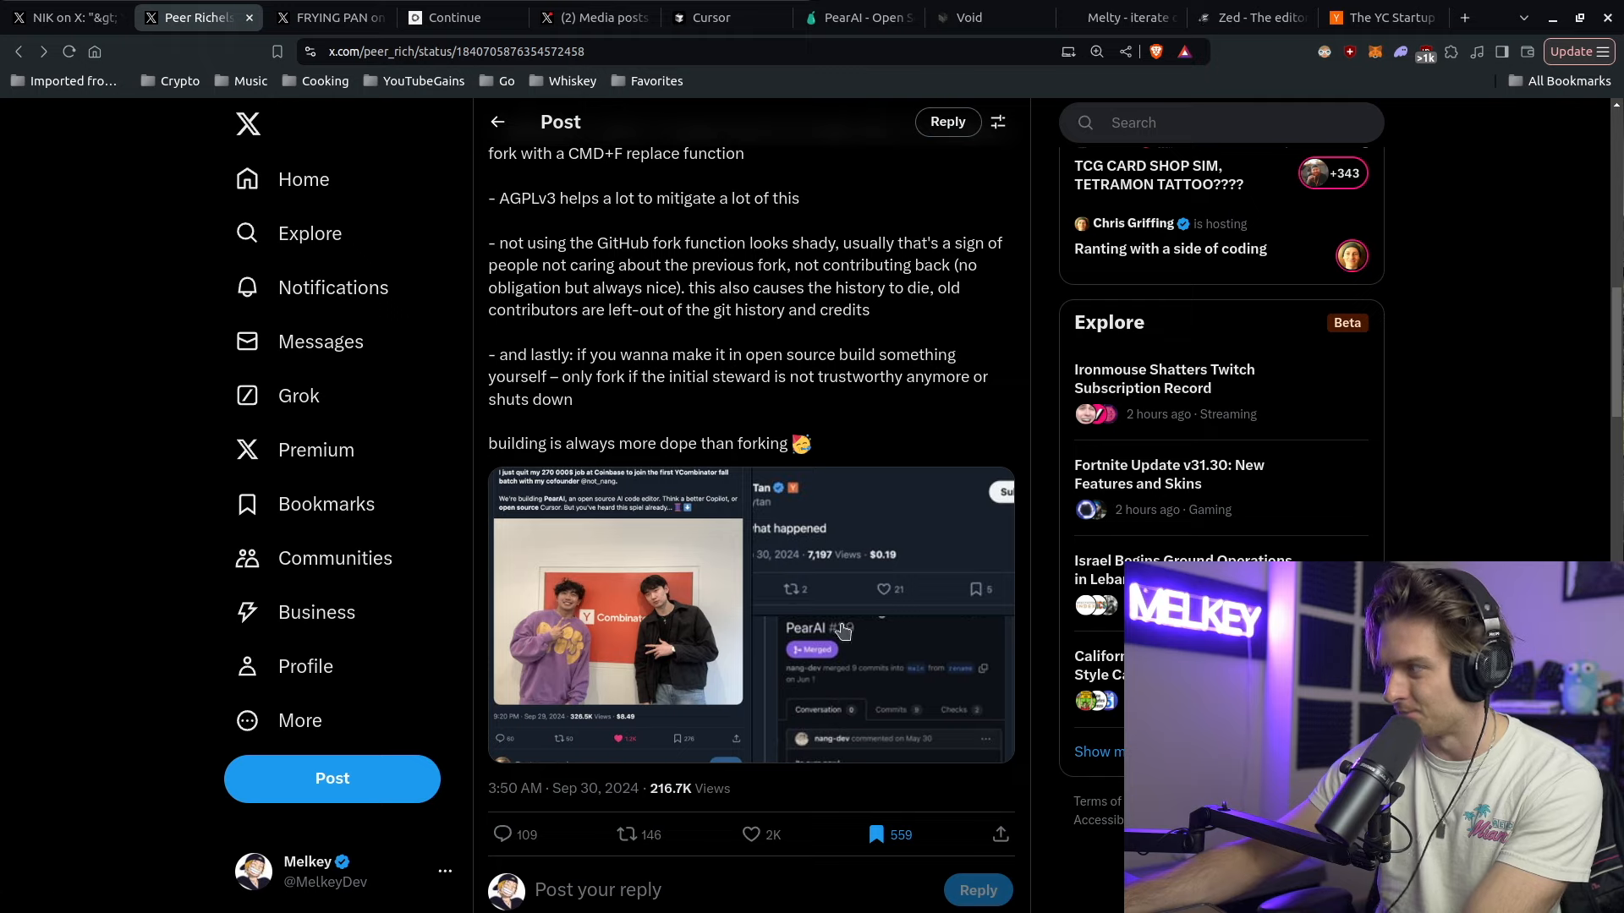
click(862, 603)
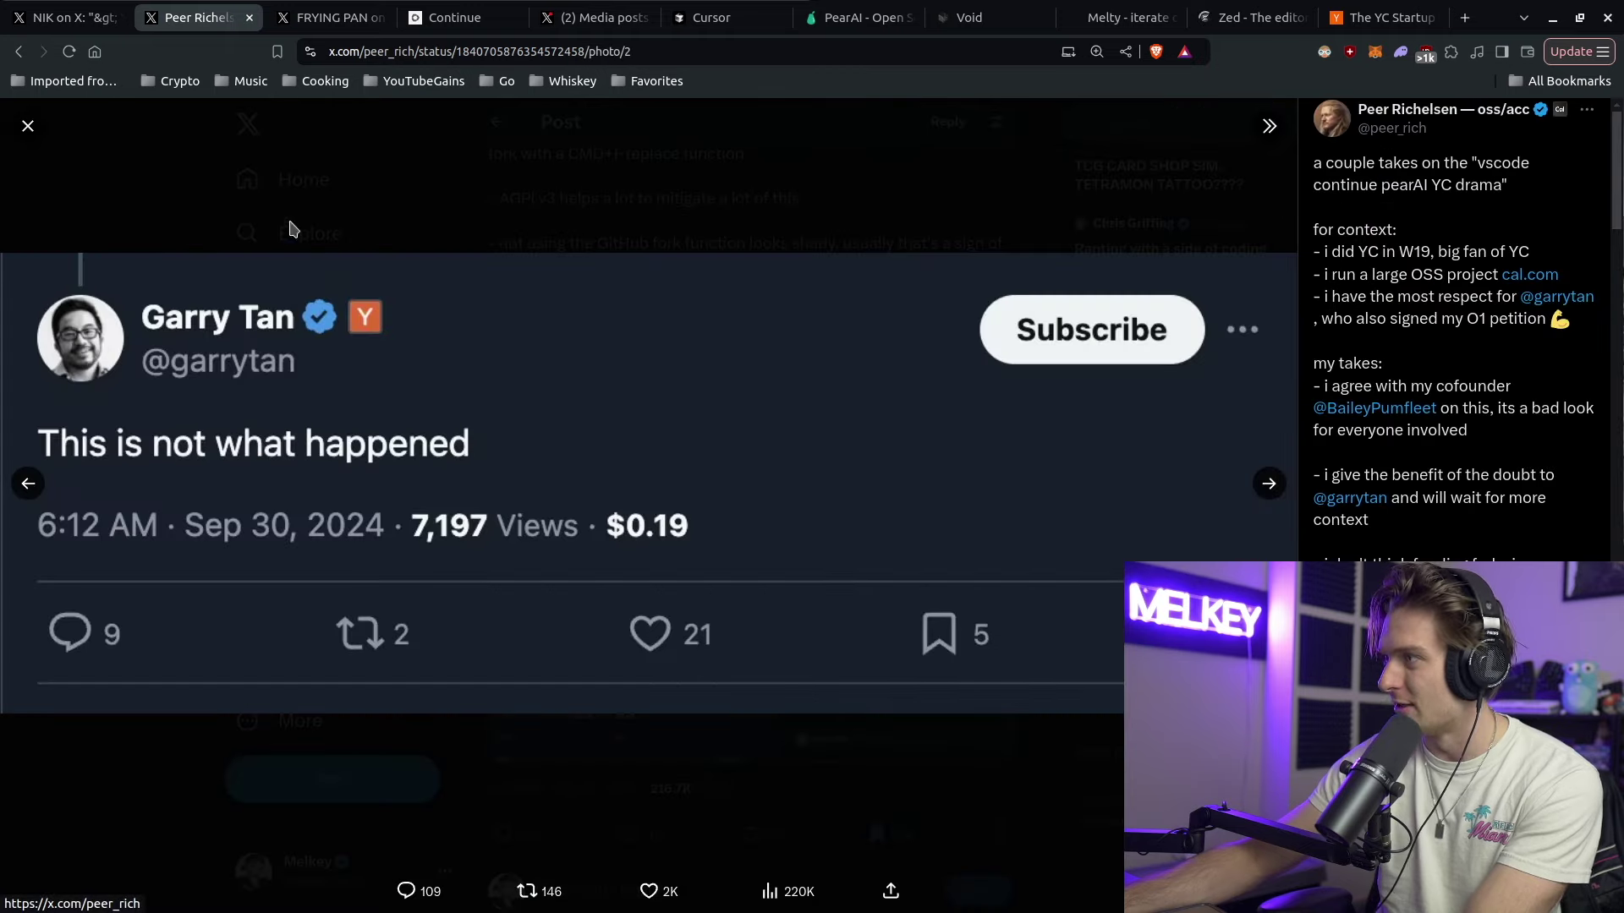
click(27, 485)
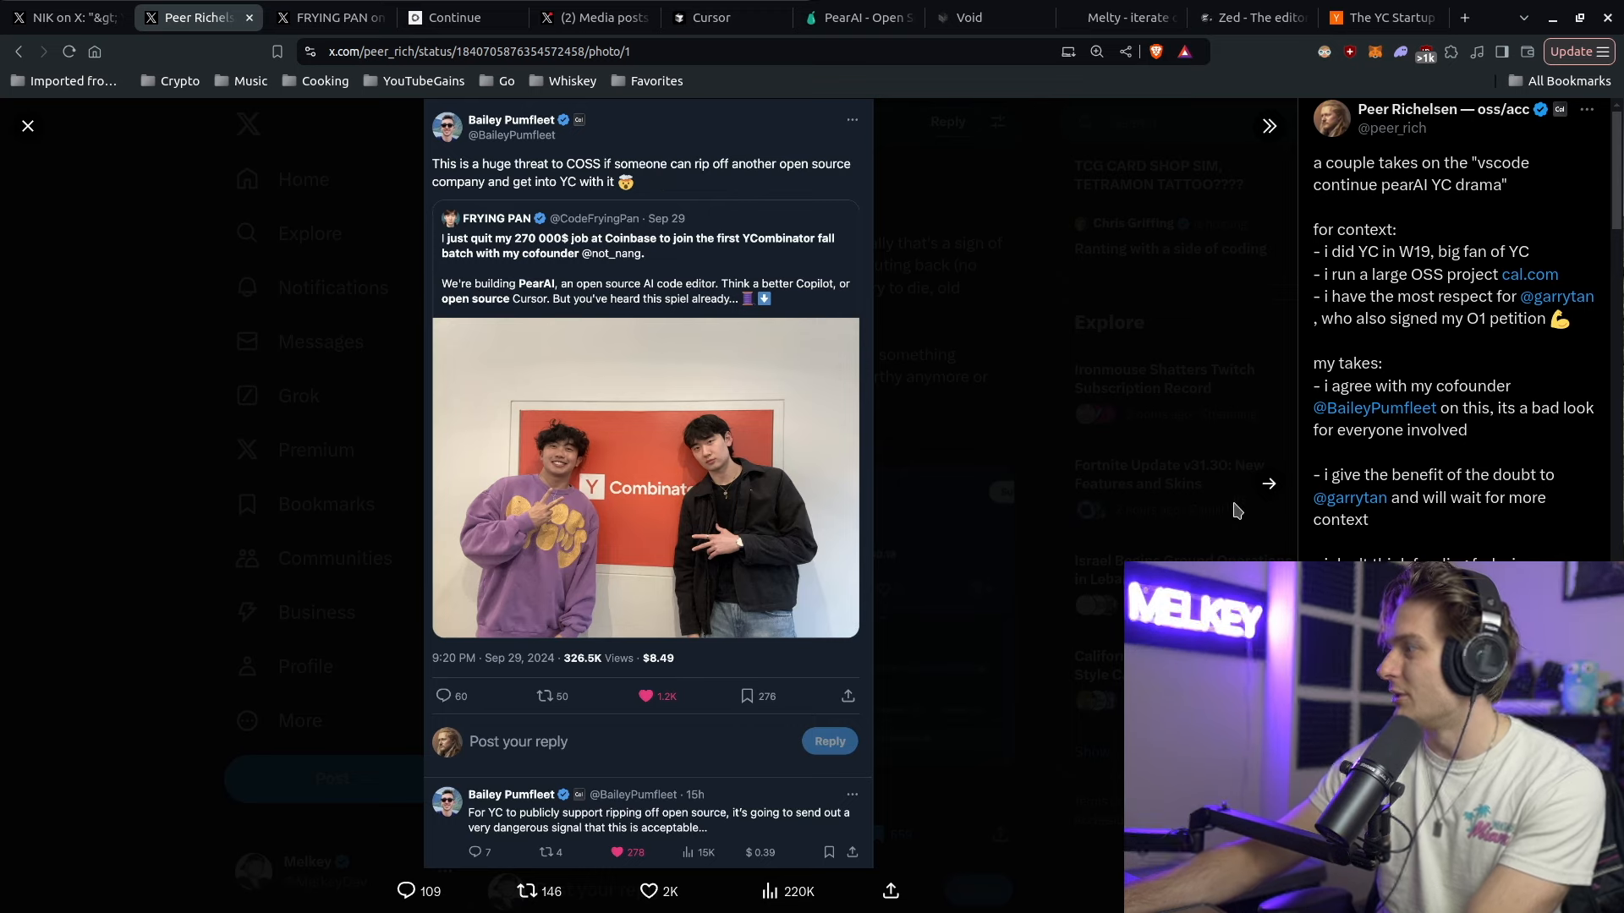
click(1268, 484)
click(1268, 483)
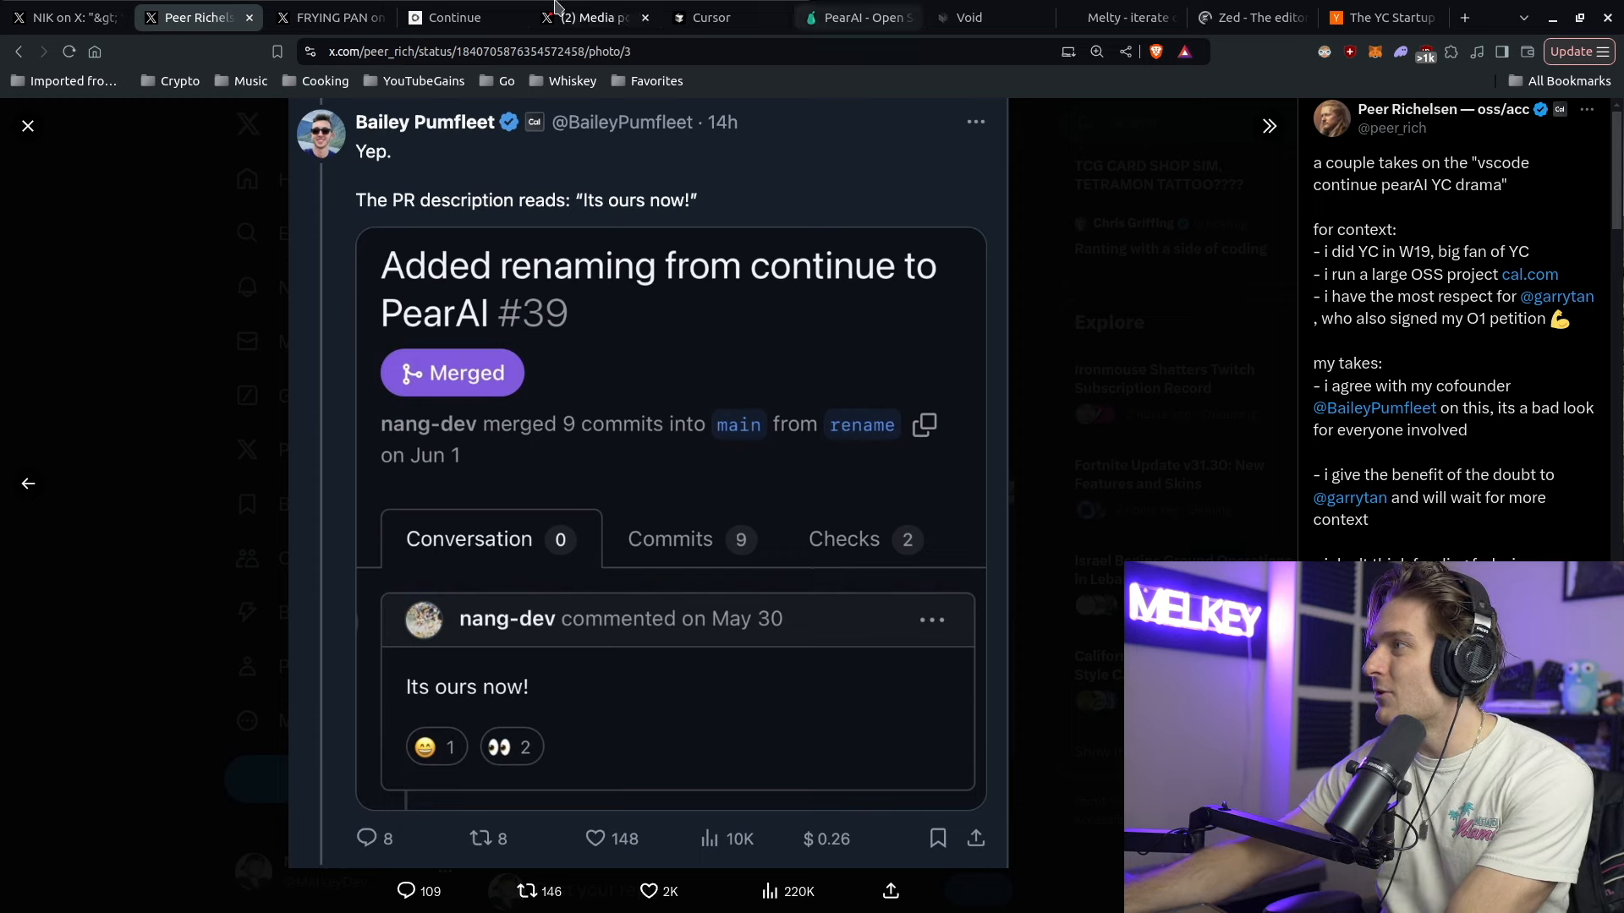
click(479, 12)
click(385, 328)
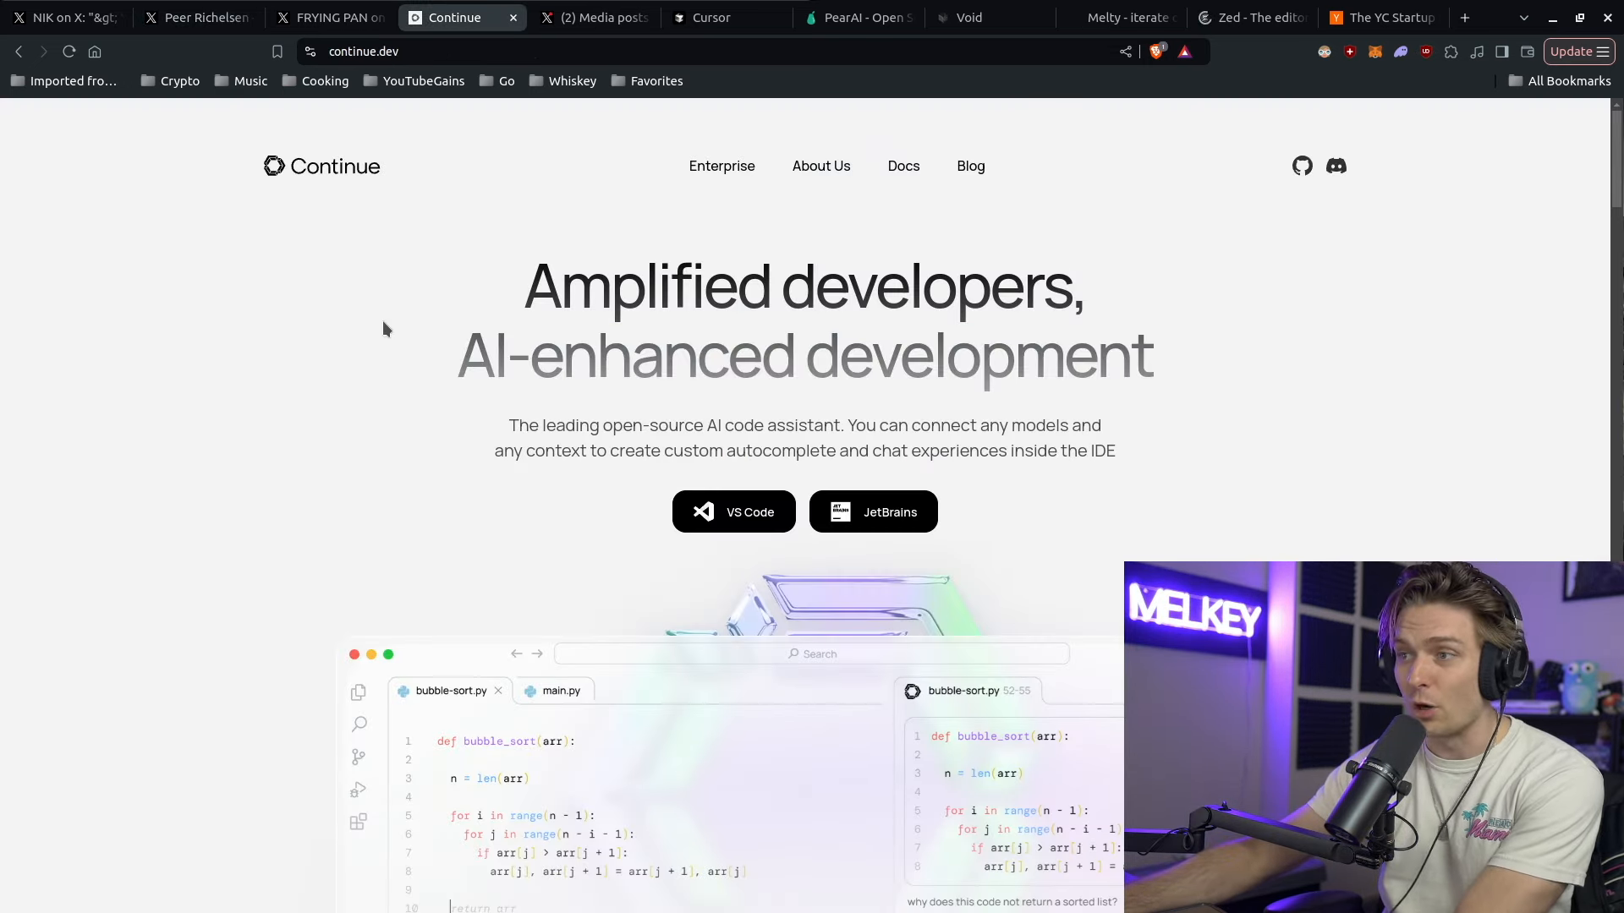
- Show the trypear.ai homepage, then bring the YC company directory tab next to it
click(844, 17)
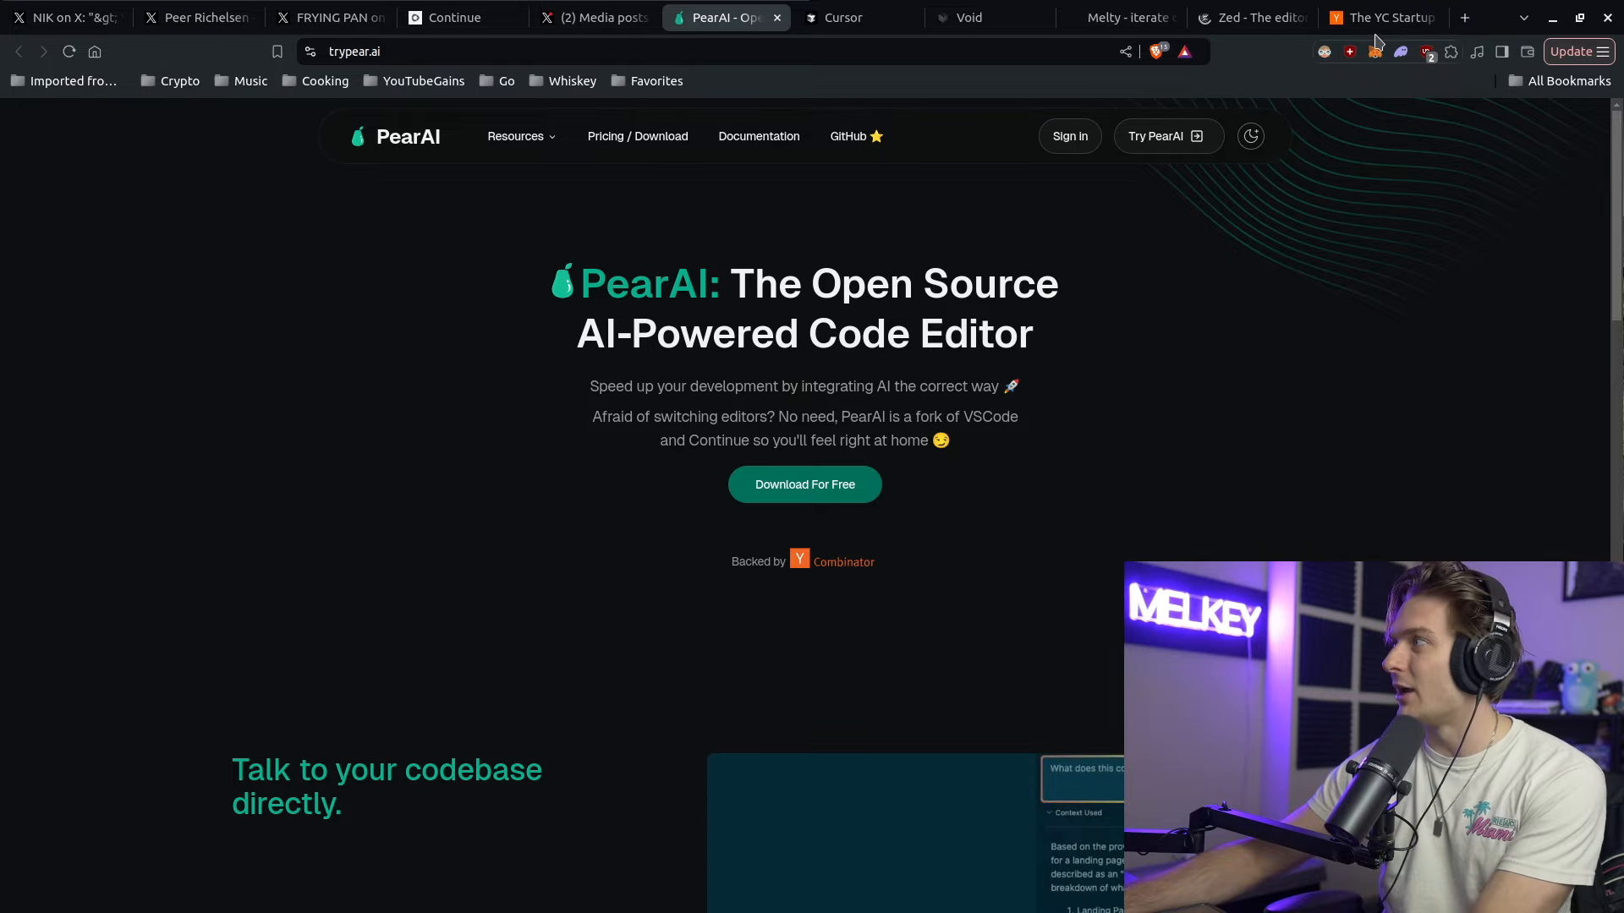
drag(1389, 17, 876, 13)
scroll(389, 185, up, 5)
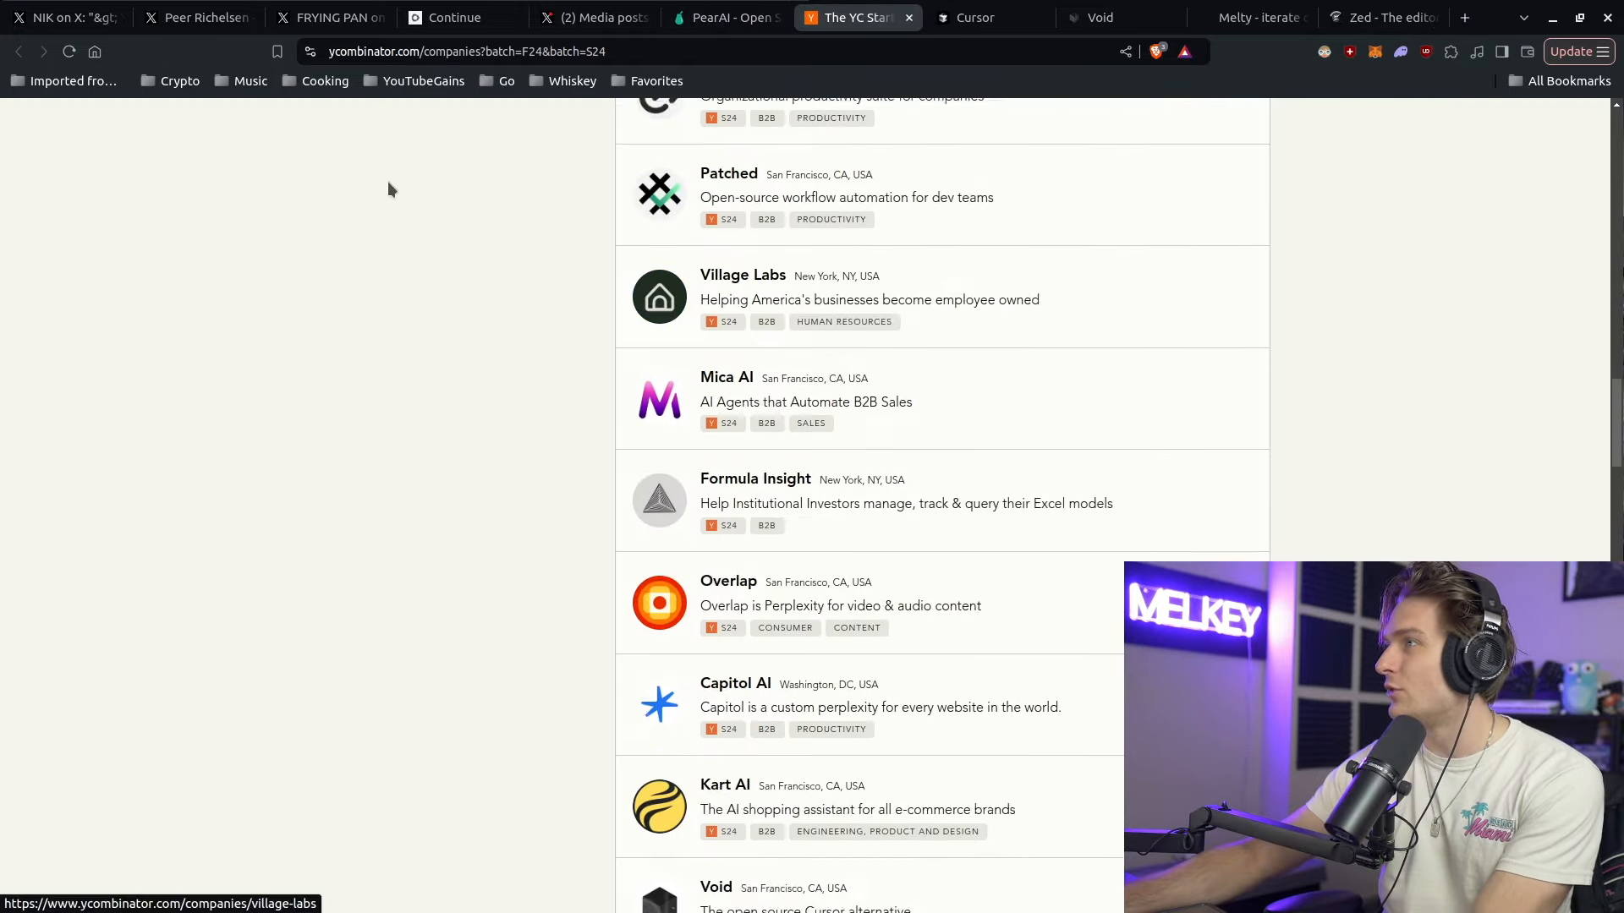
scroll(419, 280, up, 1)
scroll(452, 381, up, 5)
scroll(453, 381, up, 5)
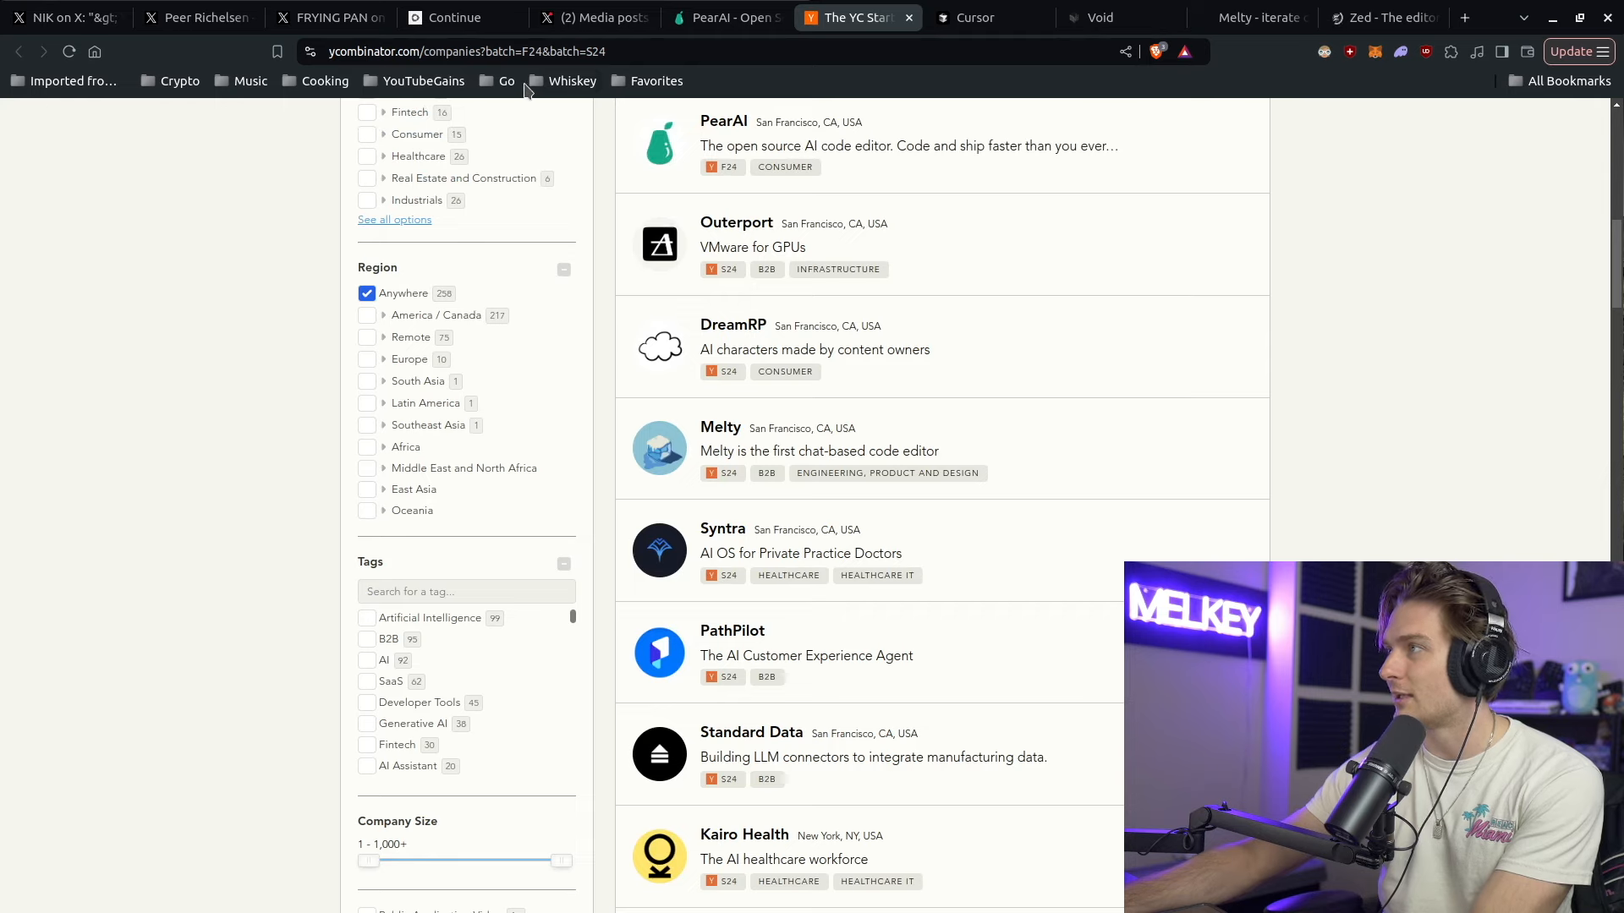
scroll(905, 298, up, 3)
scroll(965, 324, up, 2)
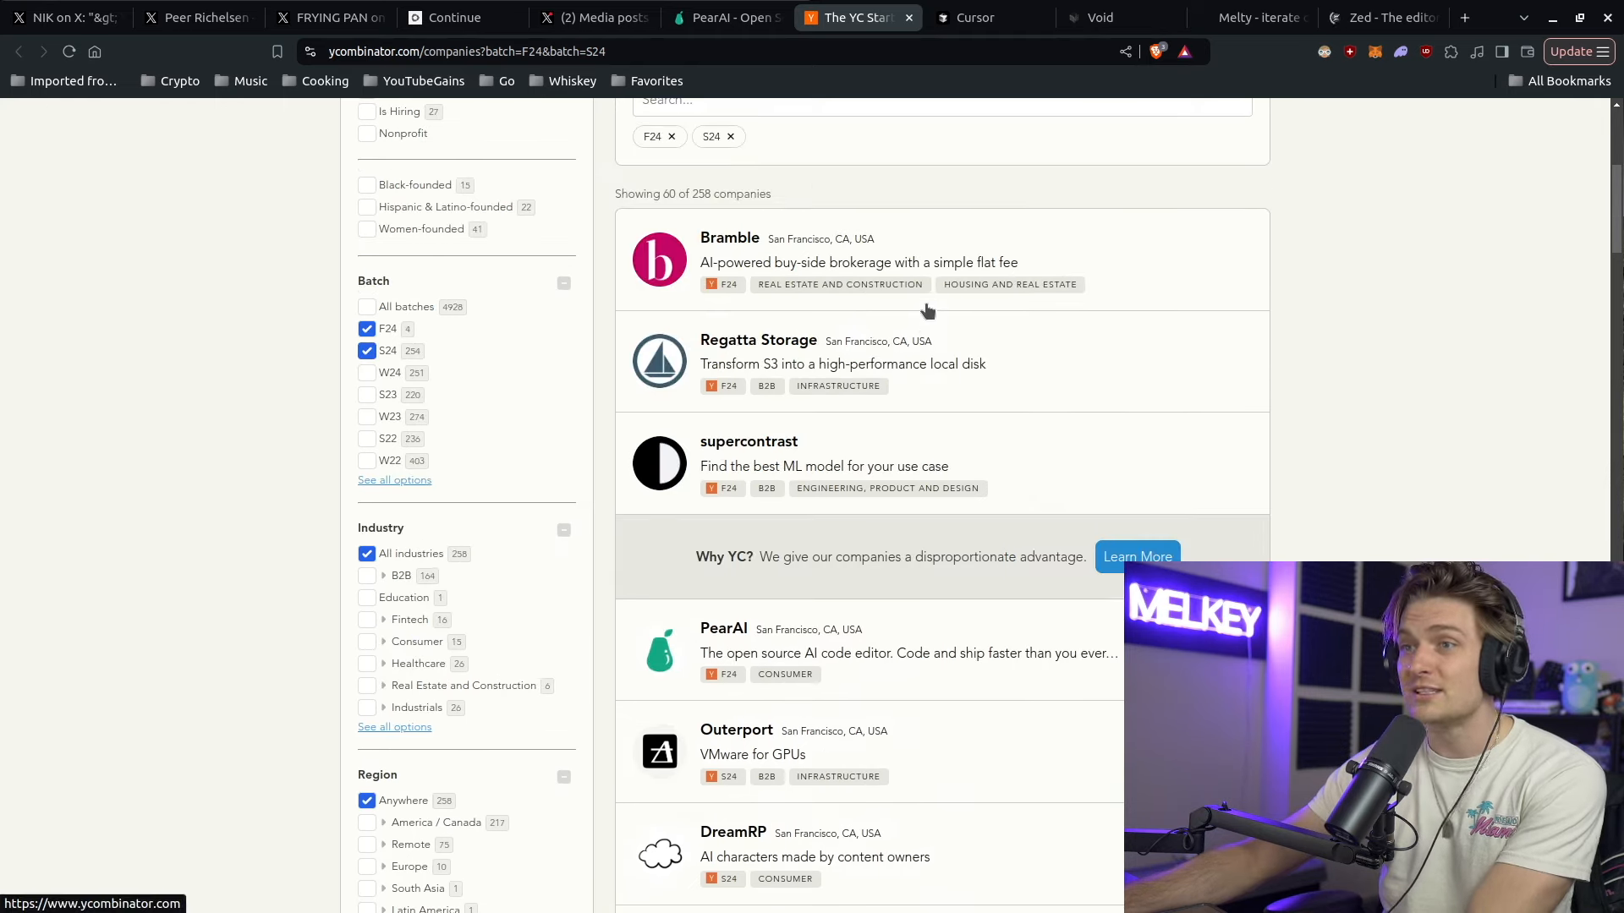
scroll(1028, 348, up, 3)
scroll(1033, 353, up, 1)
scroll(1033, 345, down, 2)
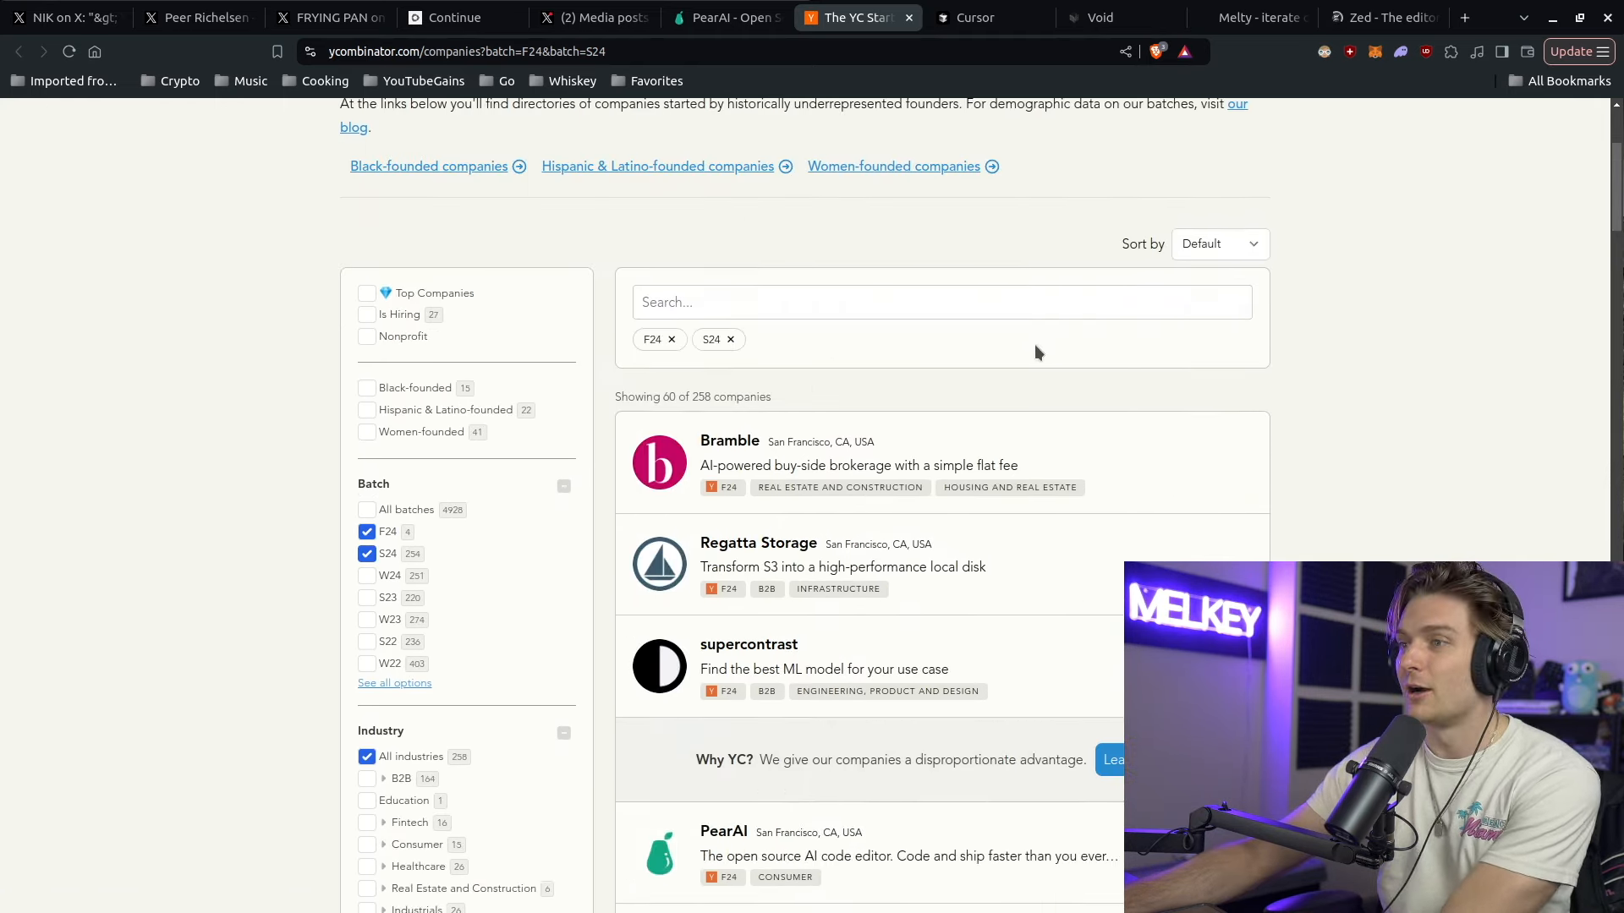
scroll(1034, 344, down, 1)
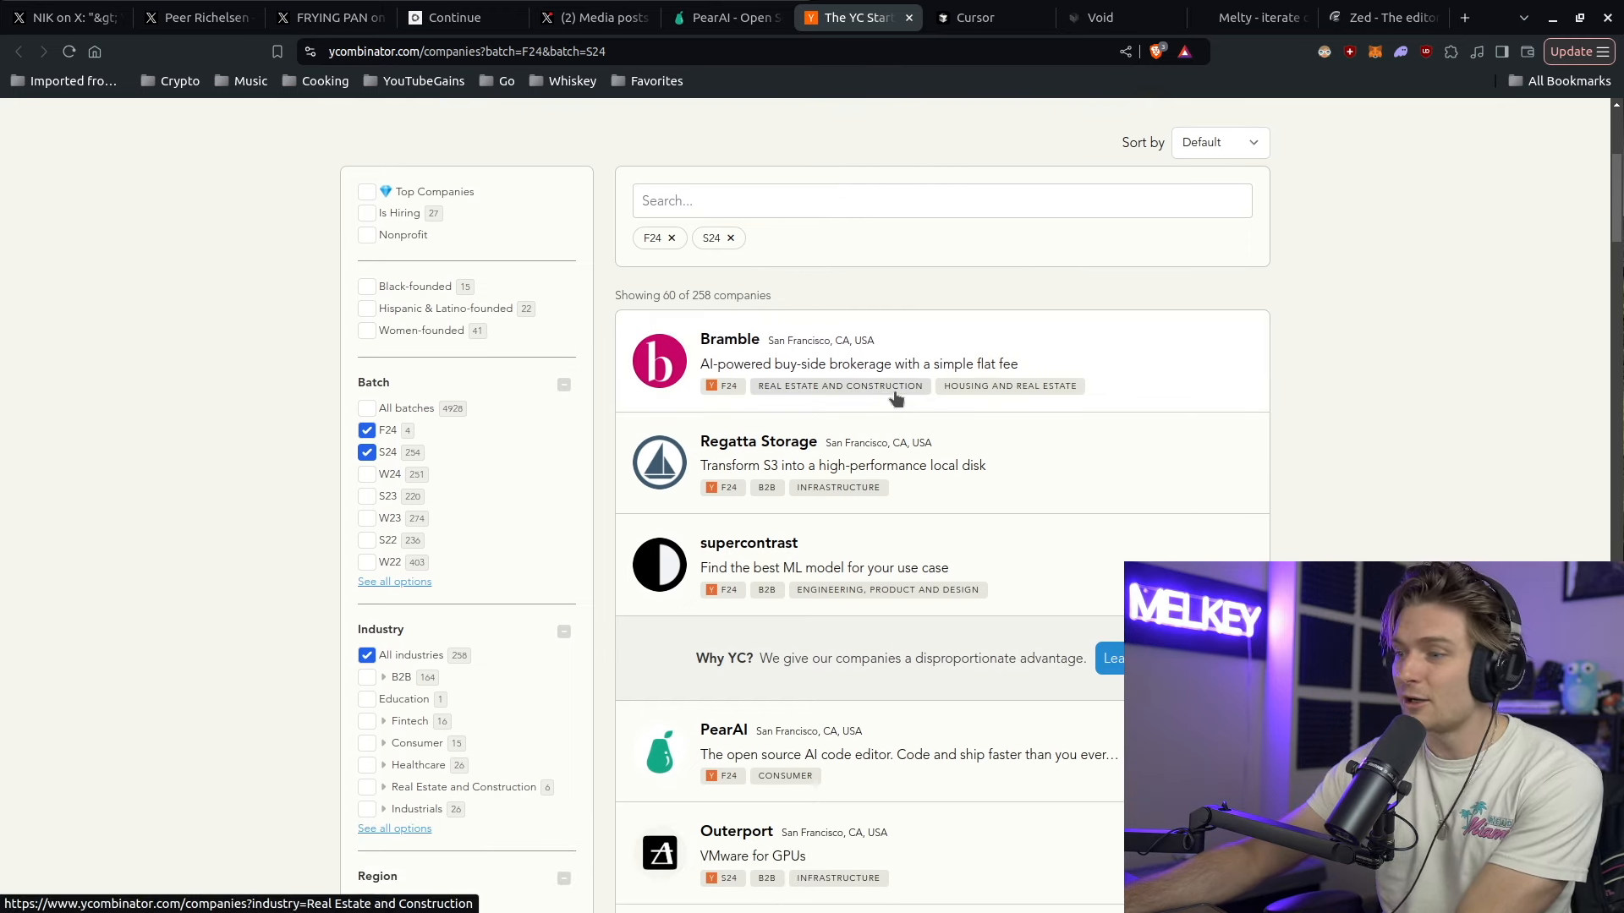
scroll(825, 337, down, 1)
scroll(829, 351, down, 1)
scroll(843, 371, down, 1)
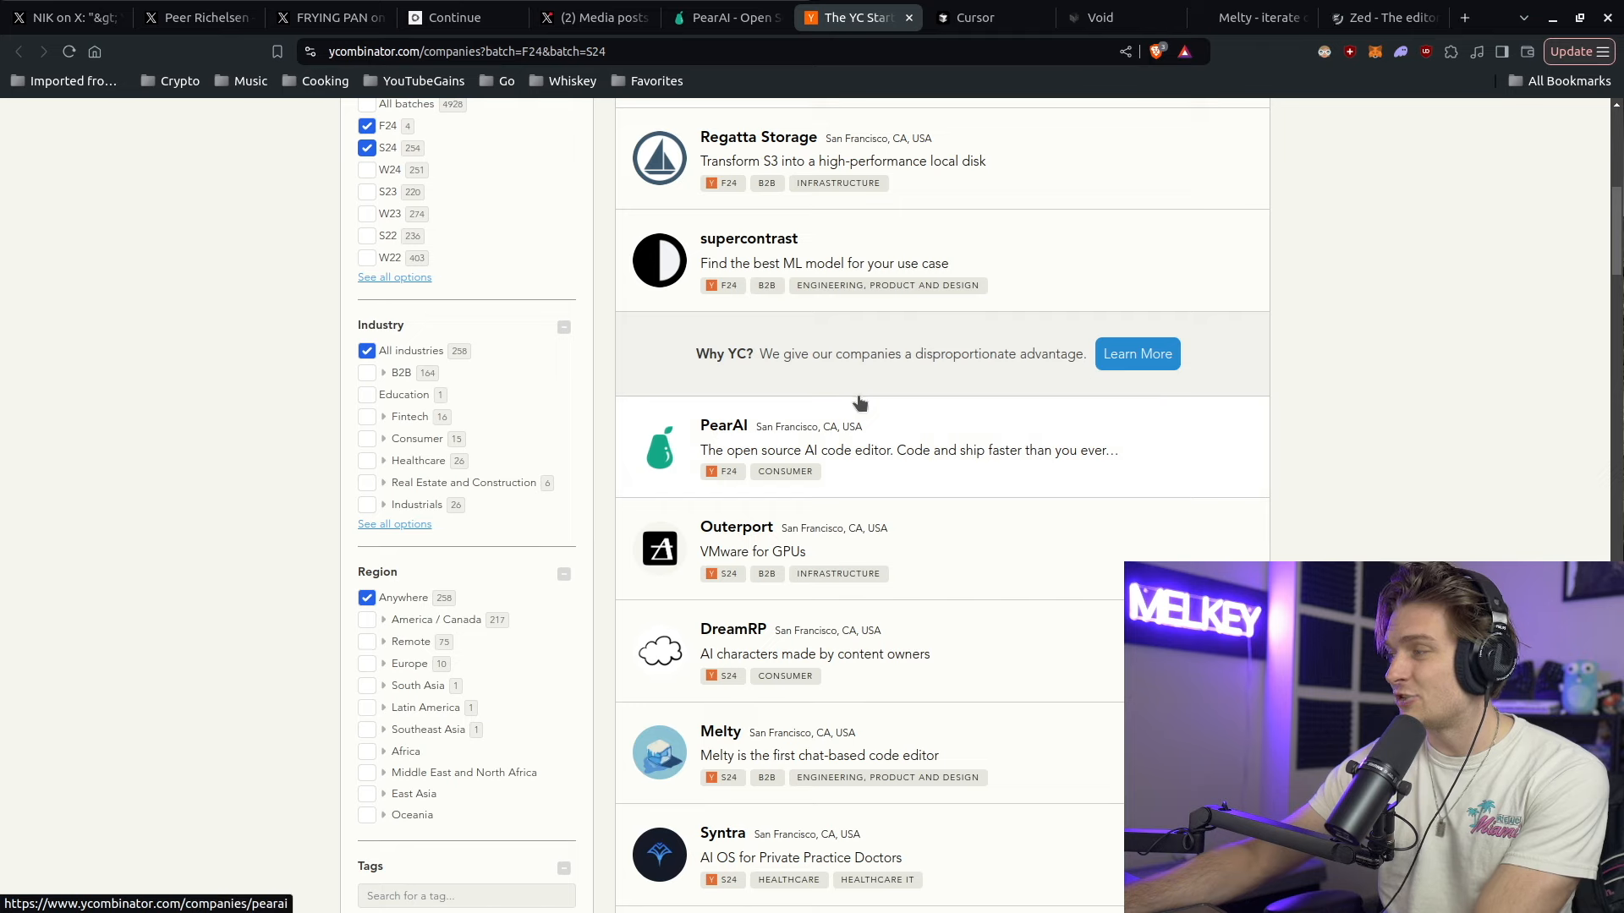
scroll(858, 425, up, 1)
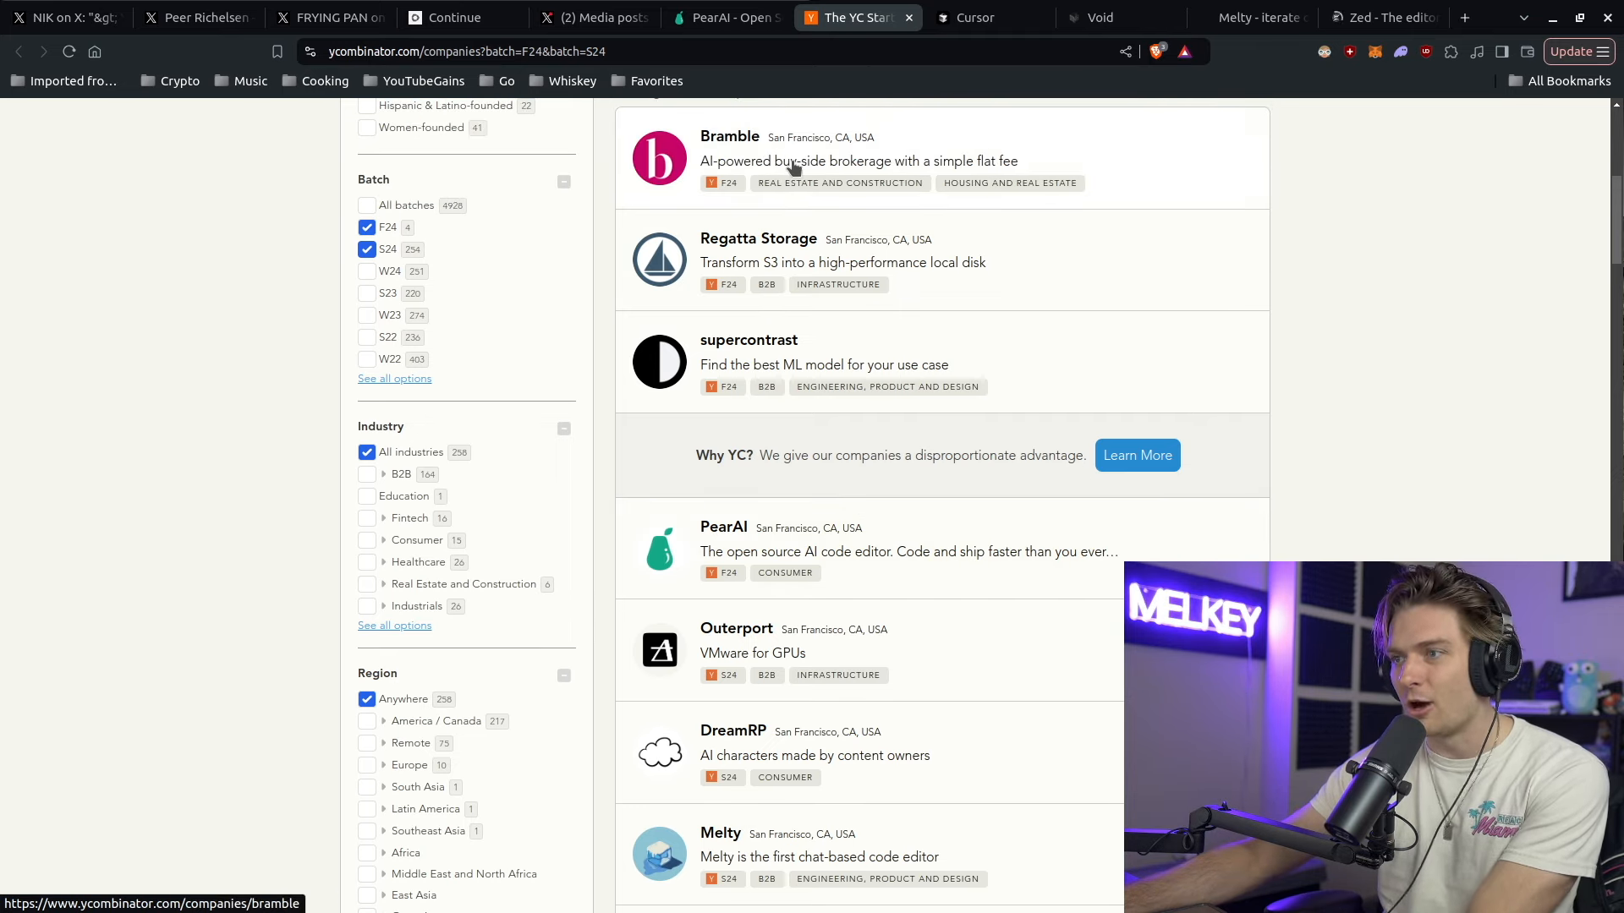
scroll(906, 216, down, 1)
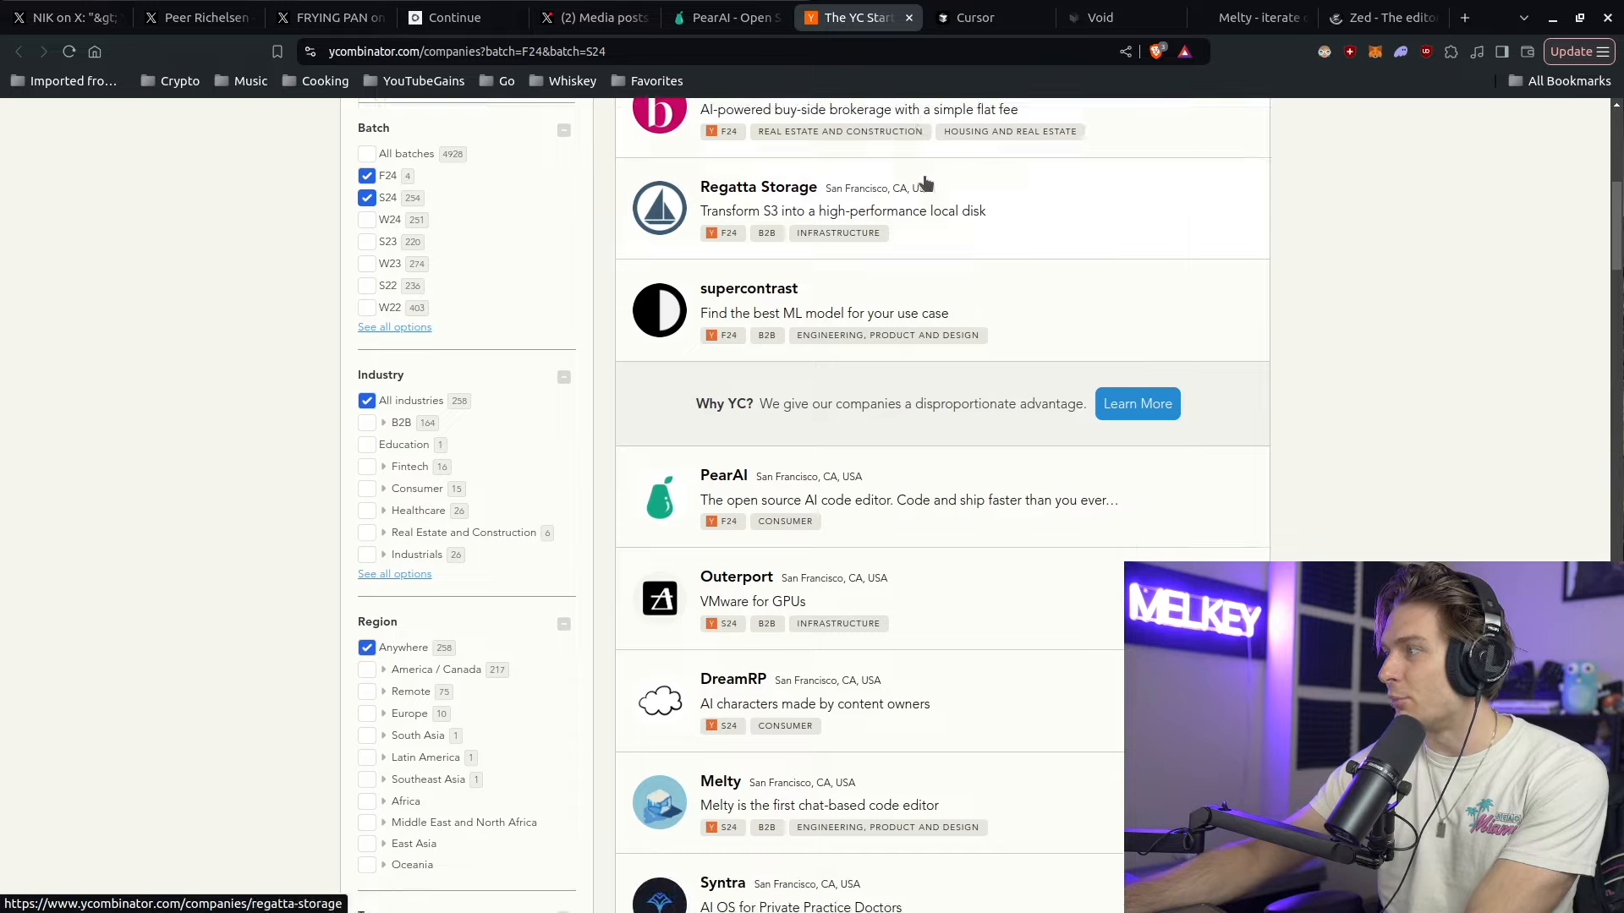
scroll(871, 316, down, 1)
scroll(874, 300, down, 1)
scroll(875, 301, down, 1)
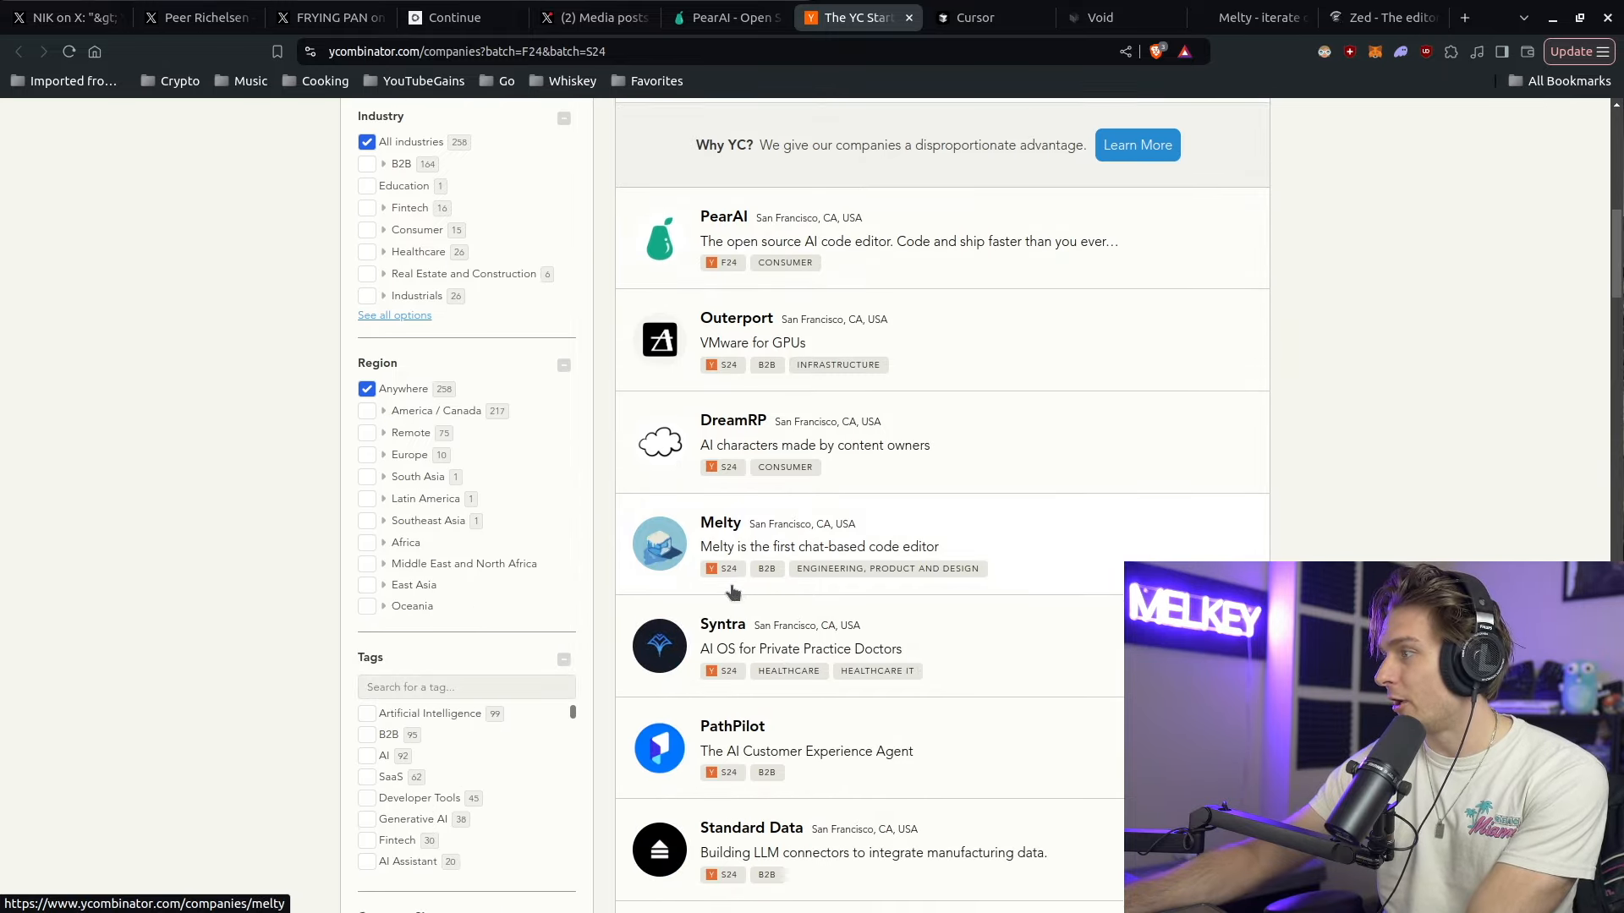
scroll(719, 469, down, 1)
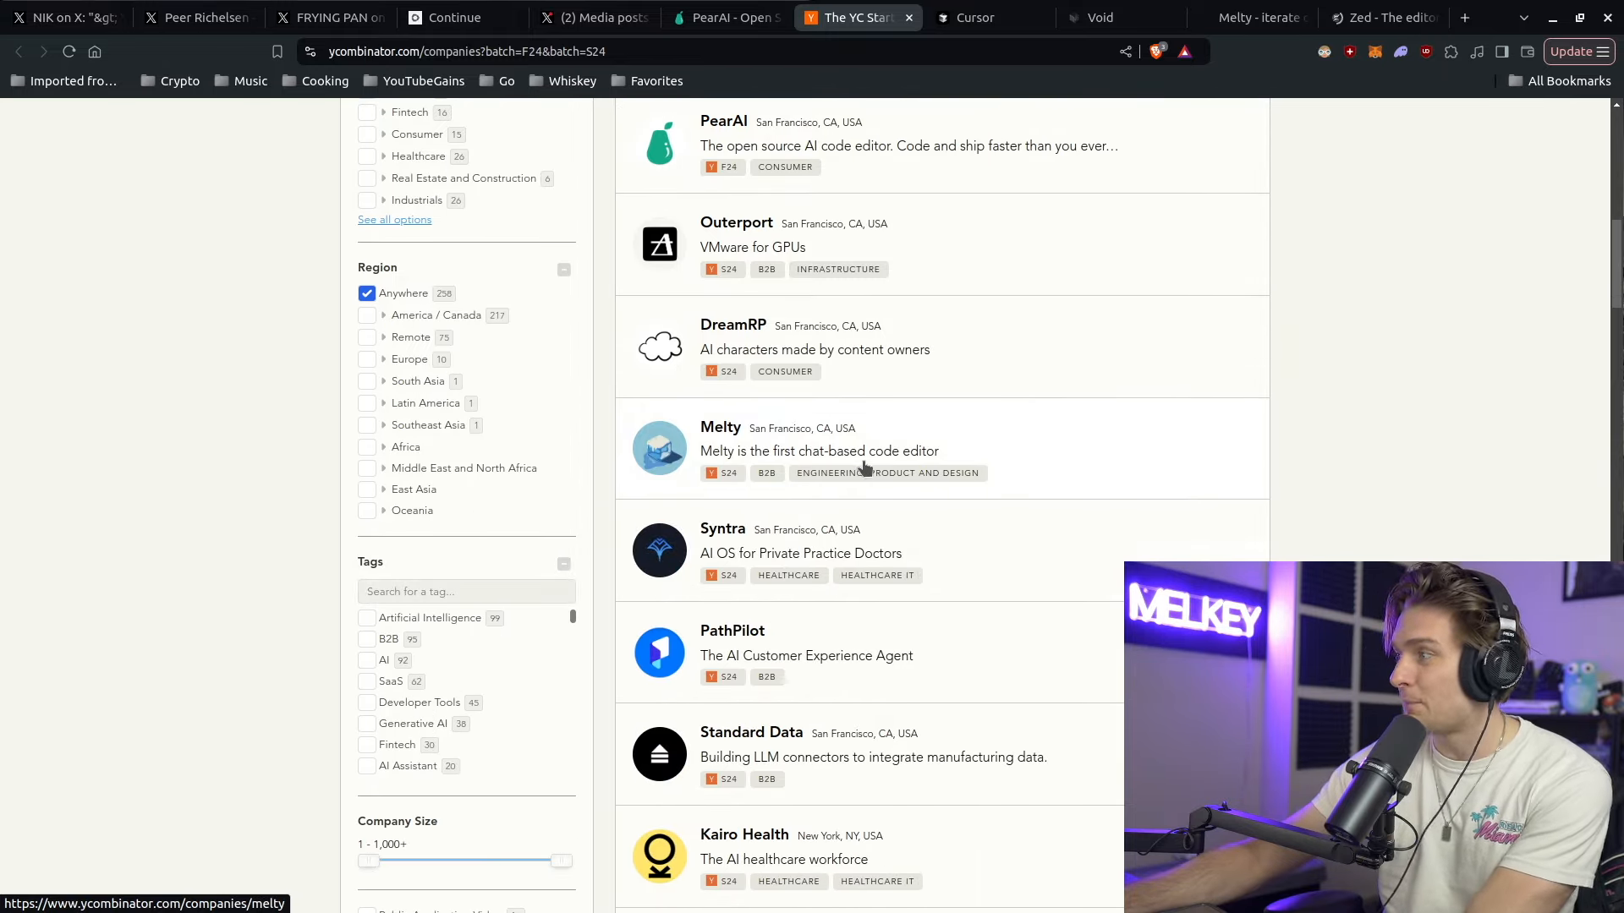
- Bring the Melty homepage tab after the YC list to show melty.sh
drag(1219, 13, 983, 15)
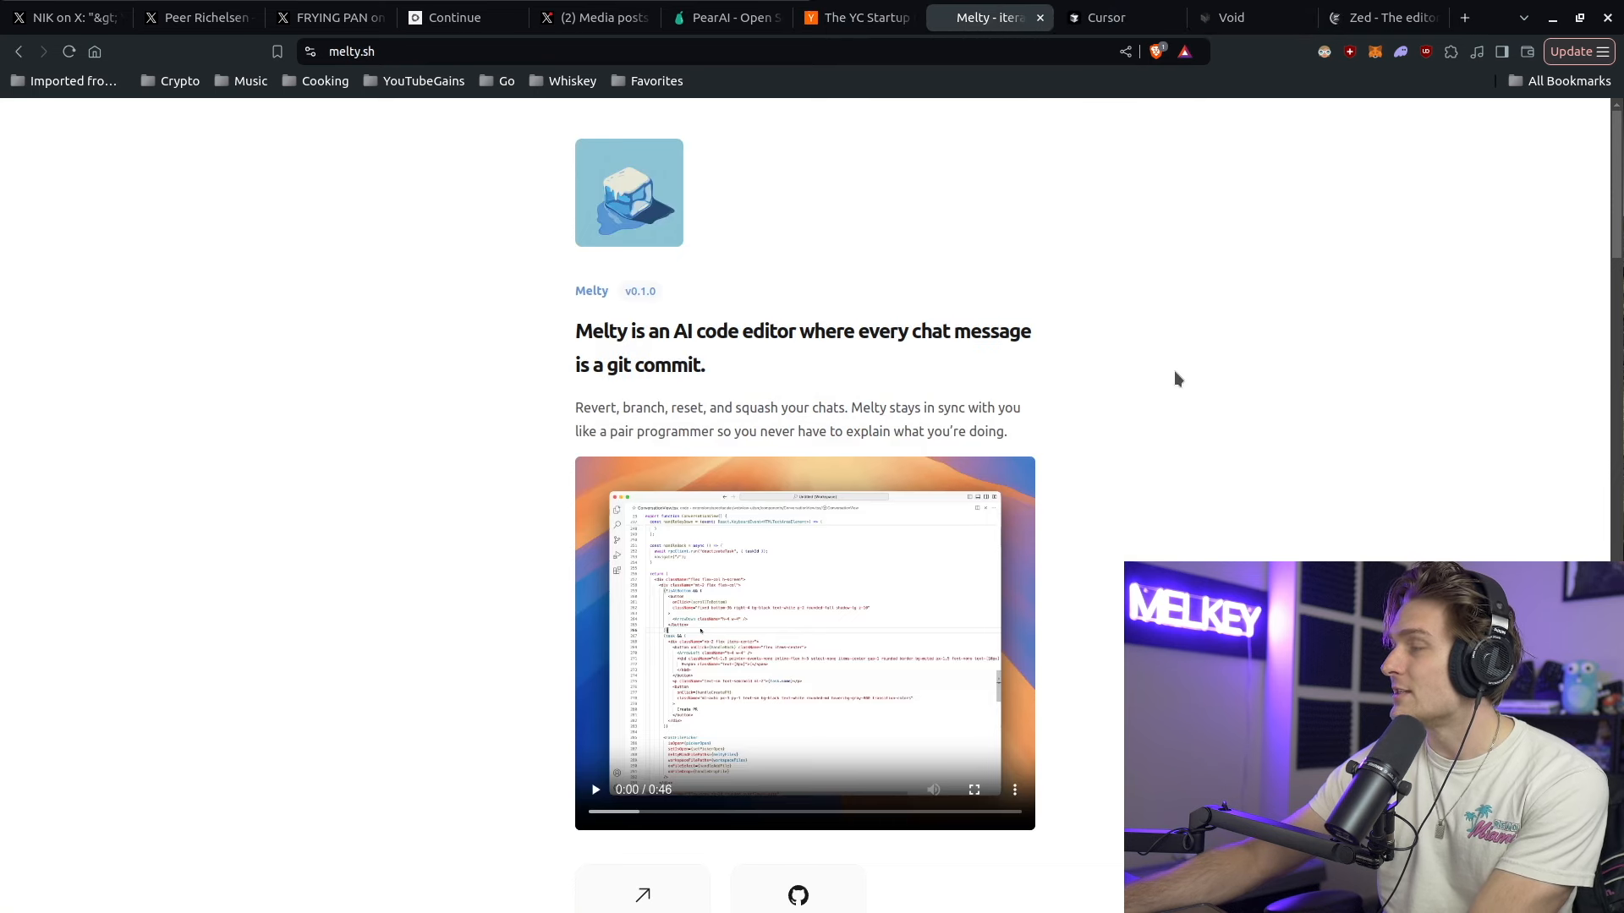
drag(730, 377, 563, 338)
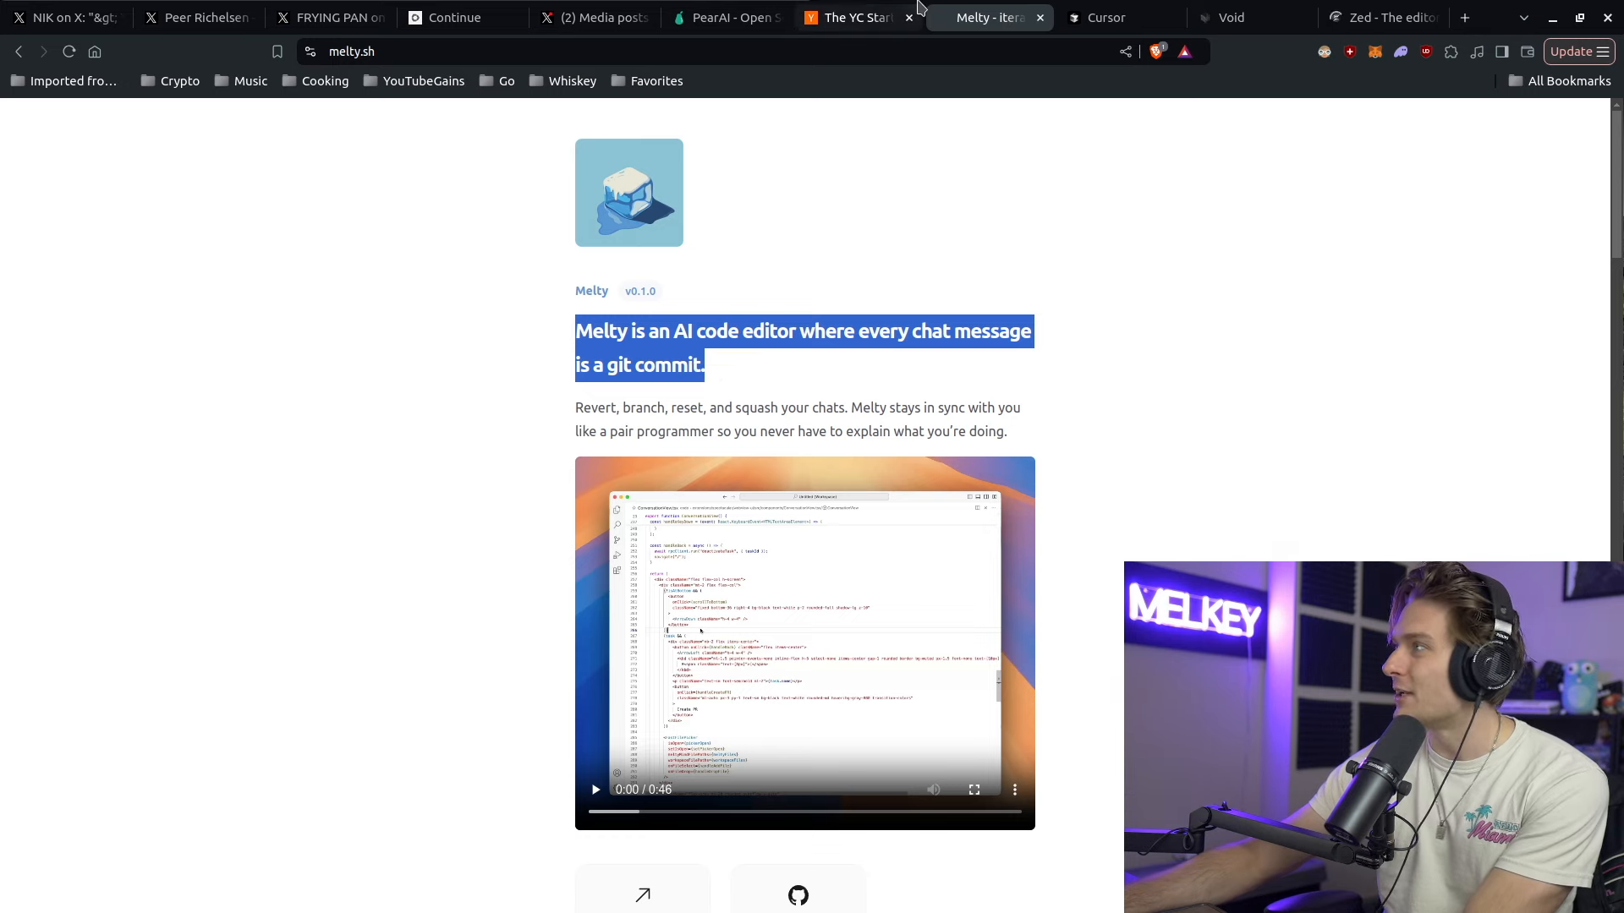
click(856, 16)
scroll(685, 501, down, 2)
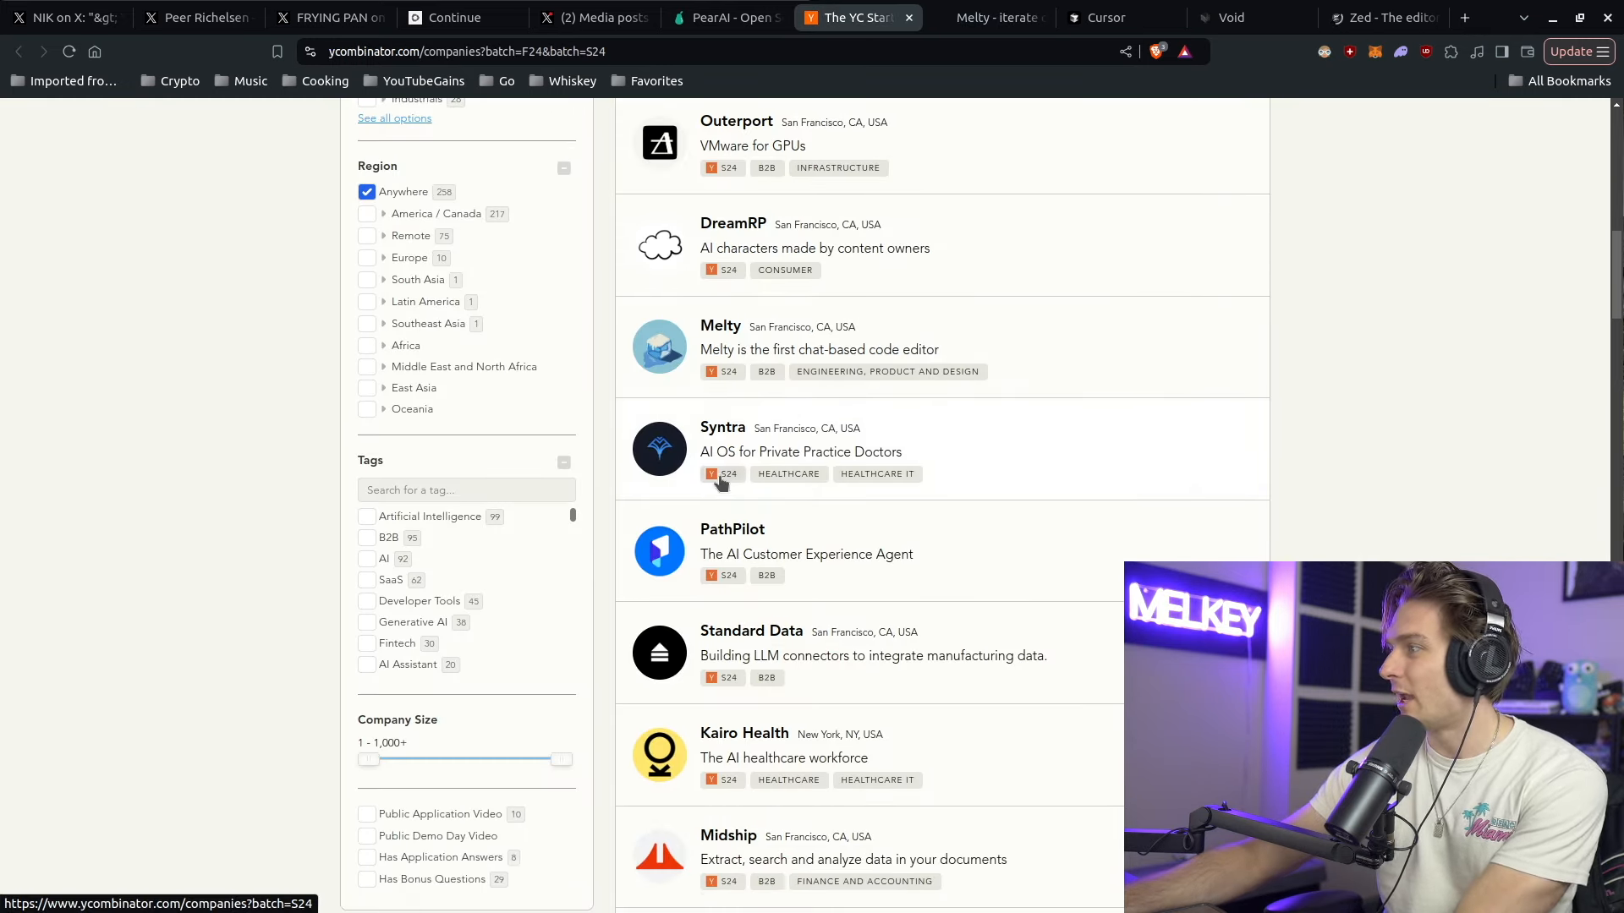
scroll(999, 426, down, 2)
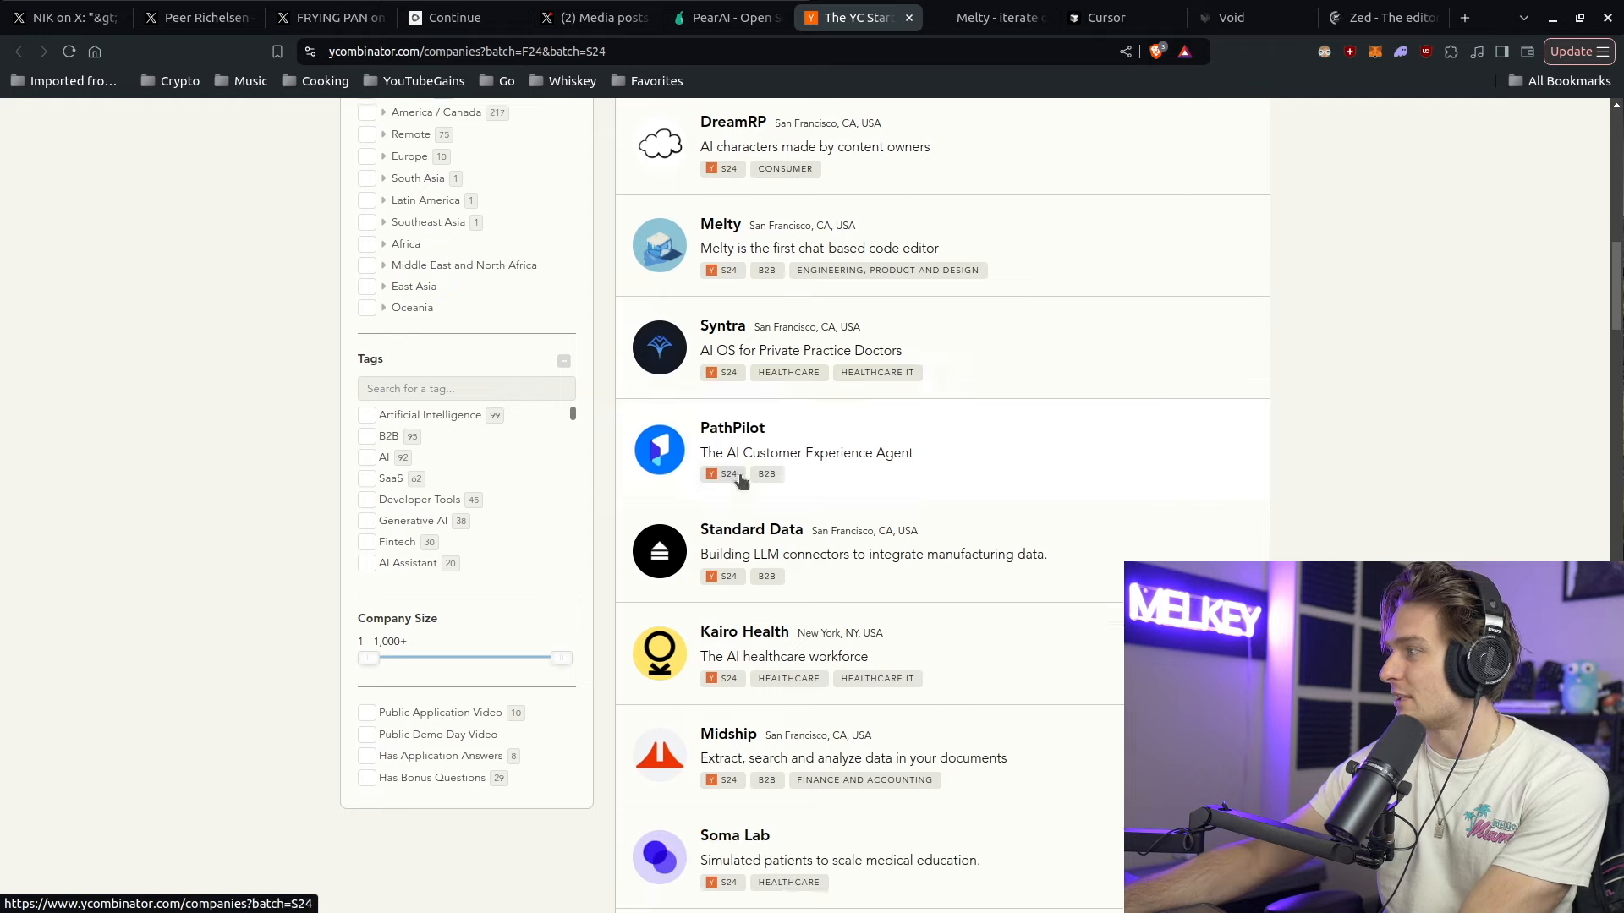
scroll(977, 454, down, 2)
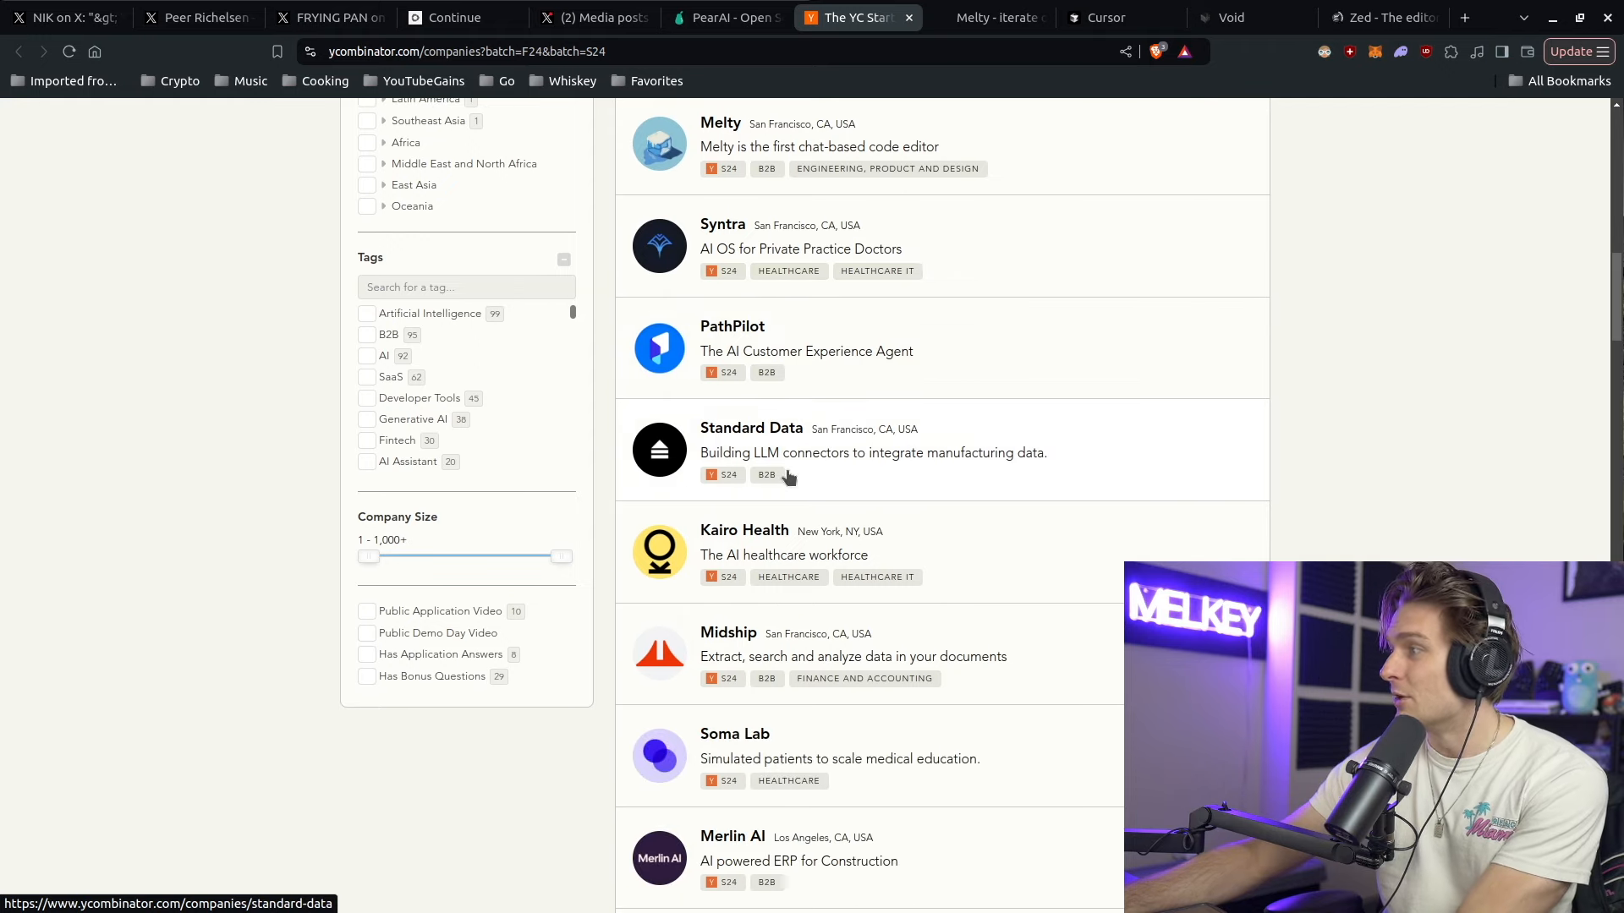
scroll(824, 465, down, 2)
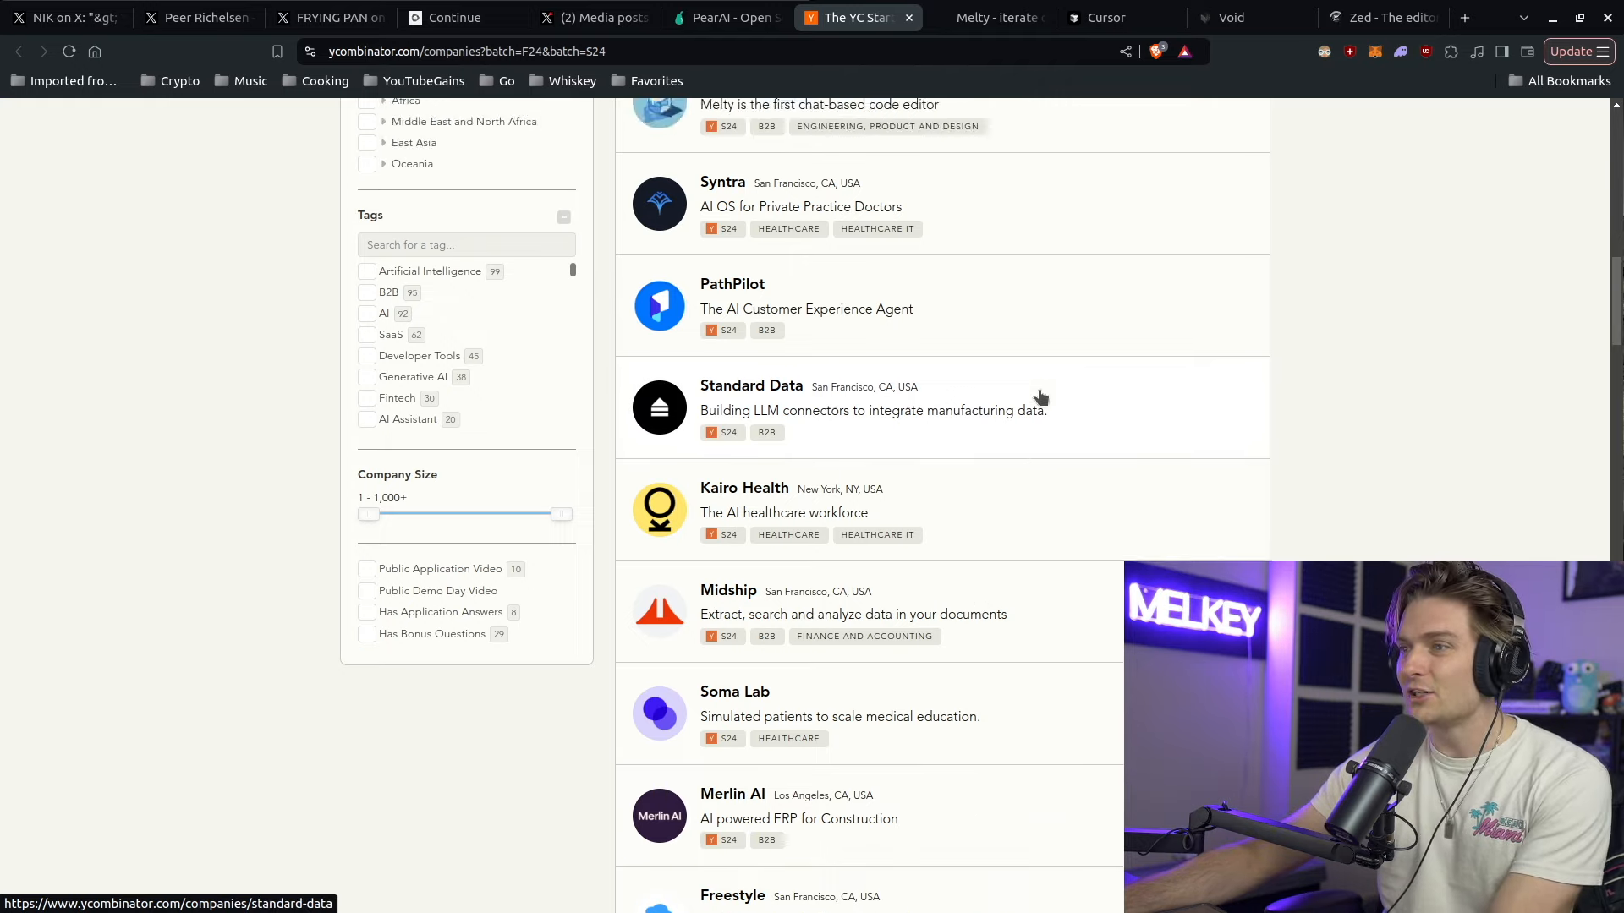
scroll(1040, 398, up, 10)
scroll(1042, 399, down, 6)
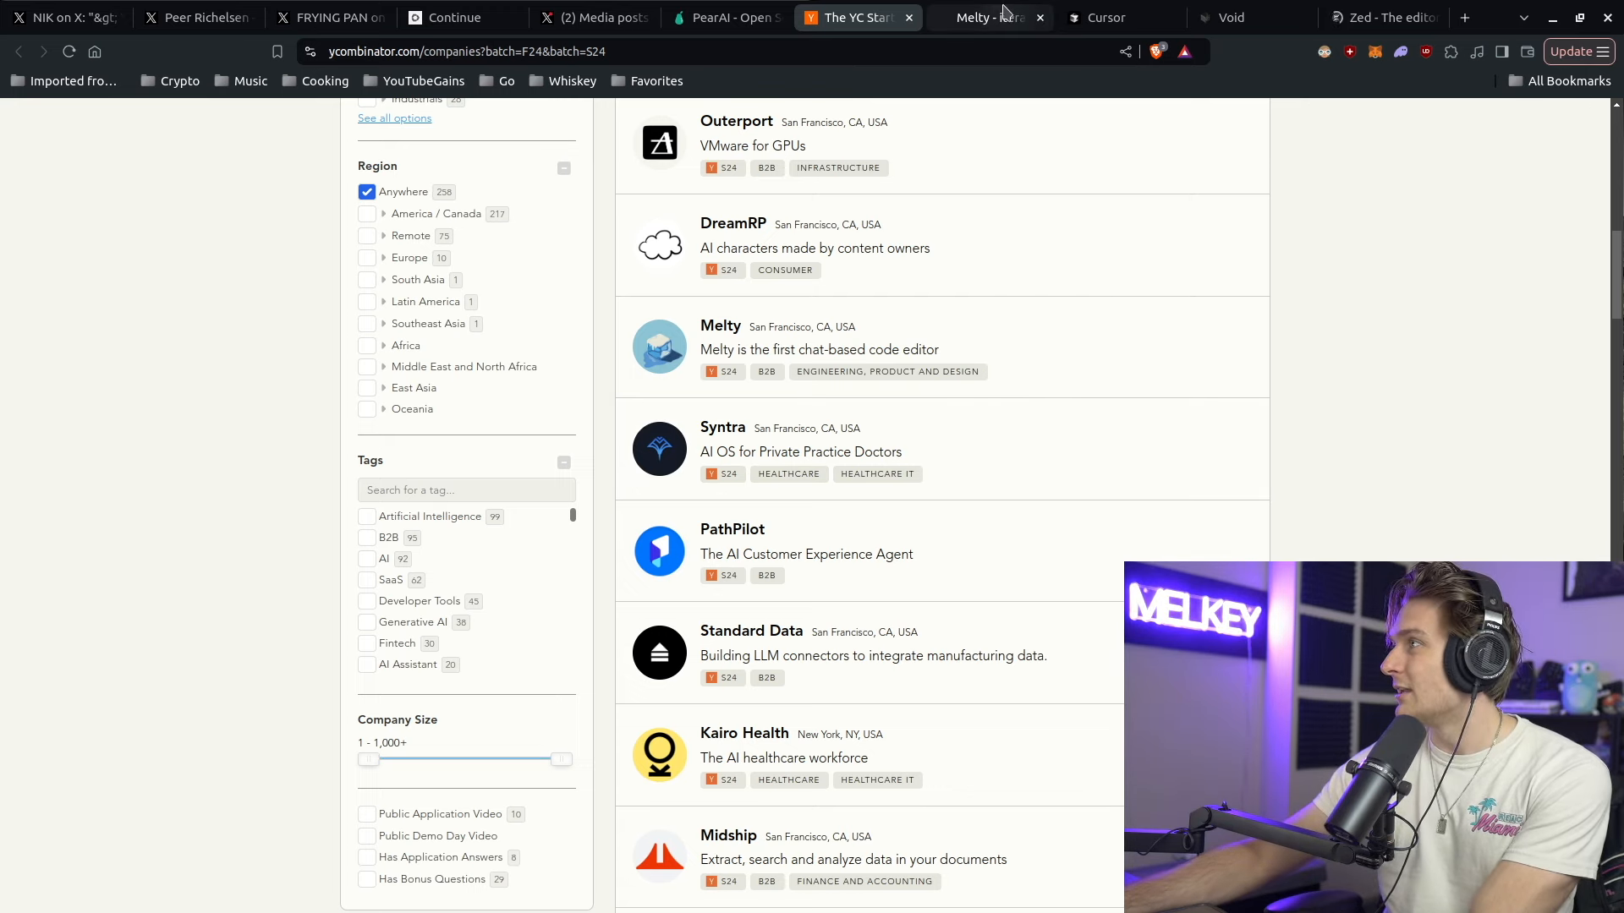
drag(1006, 16, 884, 11)
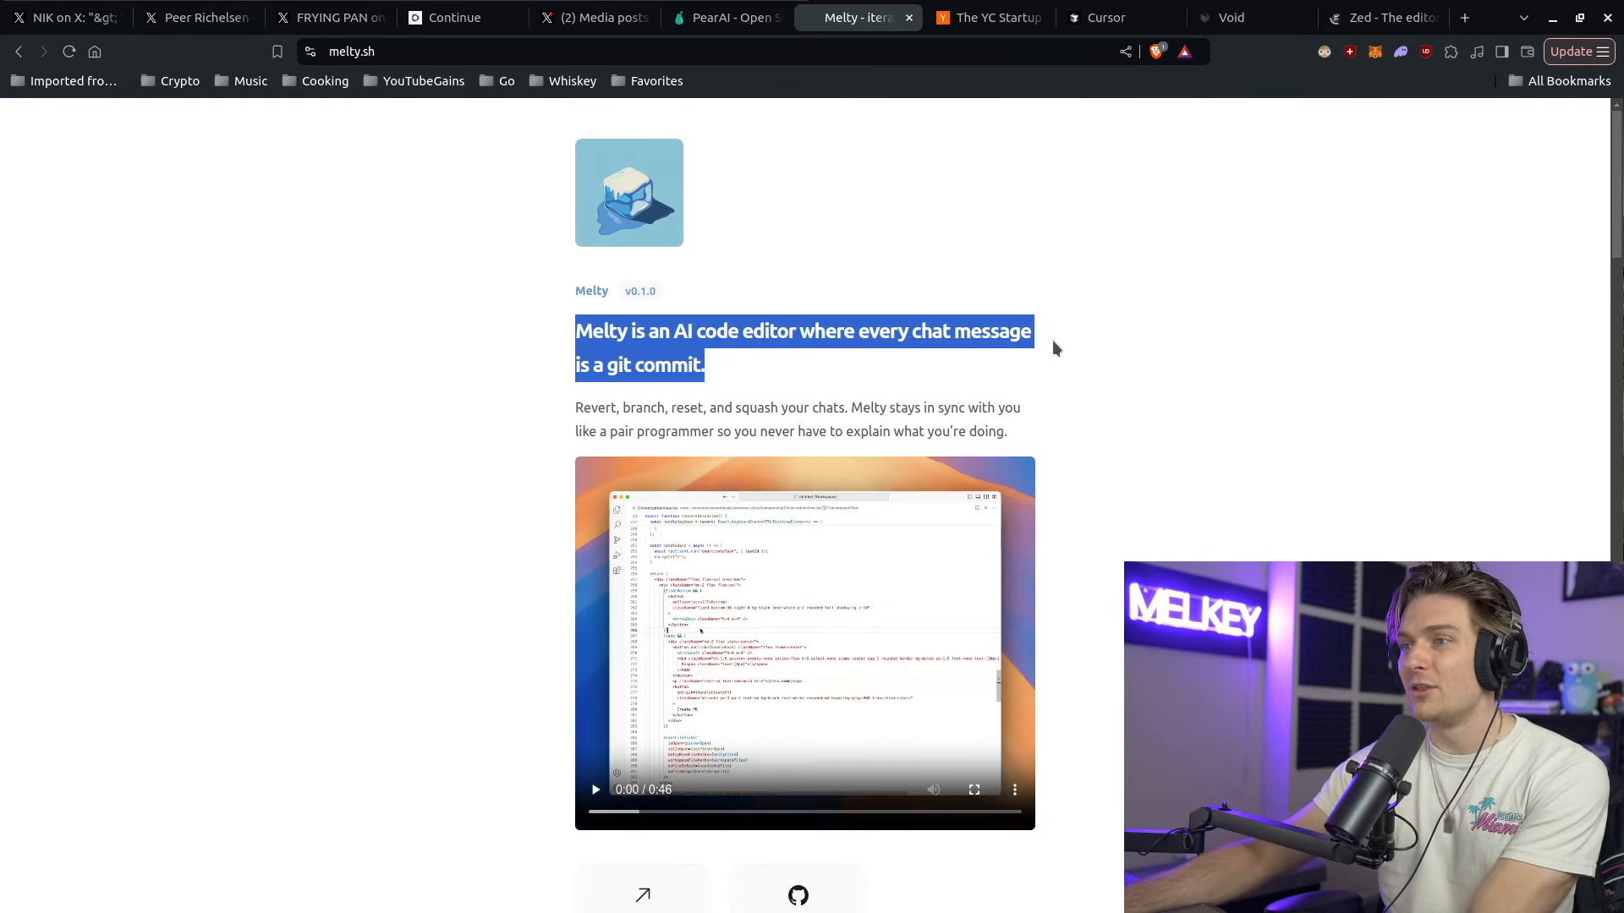
- Show the Cursor, Void and Zed homepages in turn, then go to WebDevCody's X video post
drag(1103, 17, 983, 19)
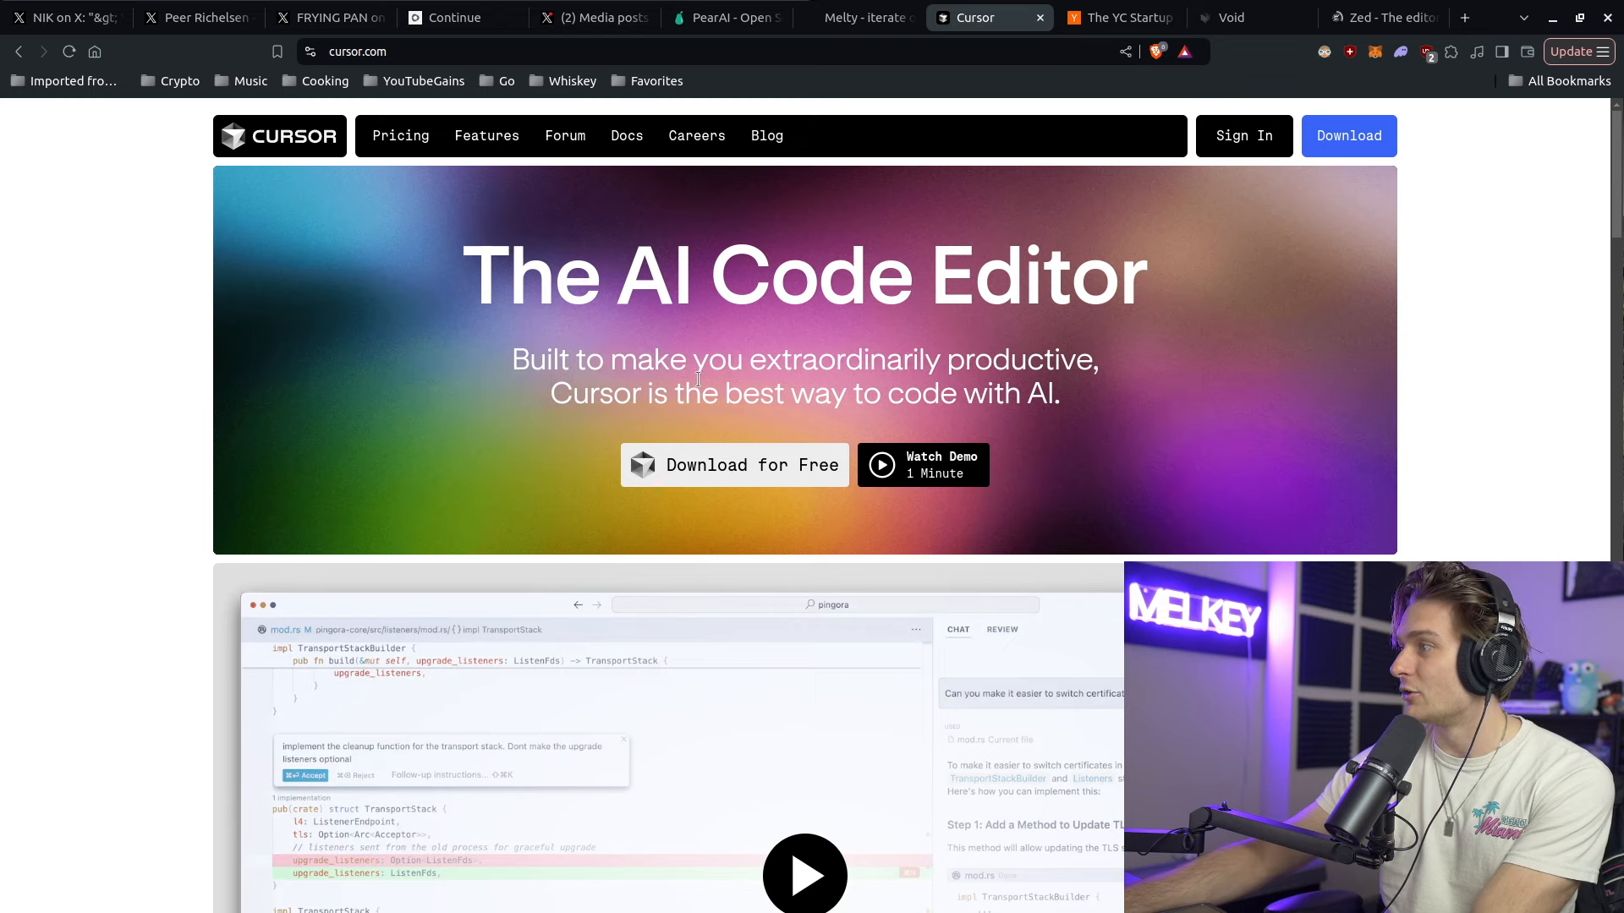
drag(1225, 16, 1102, 16)
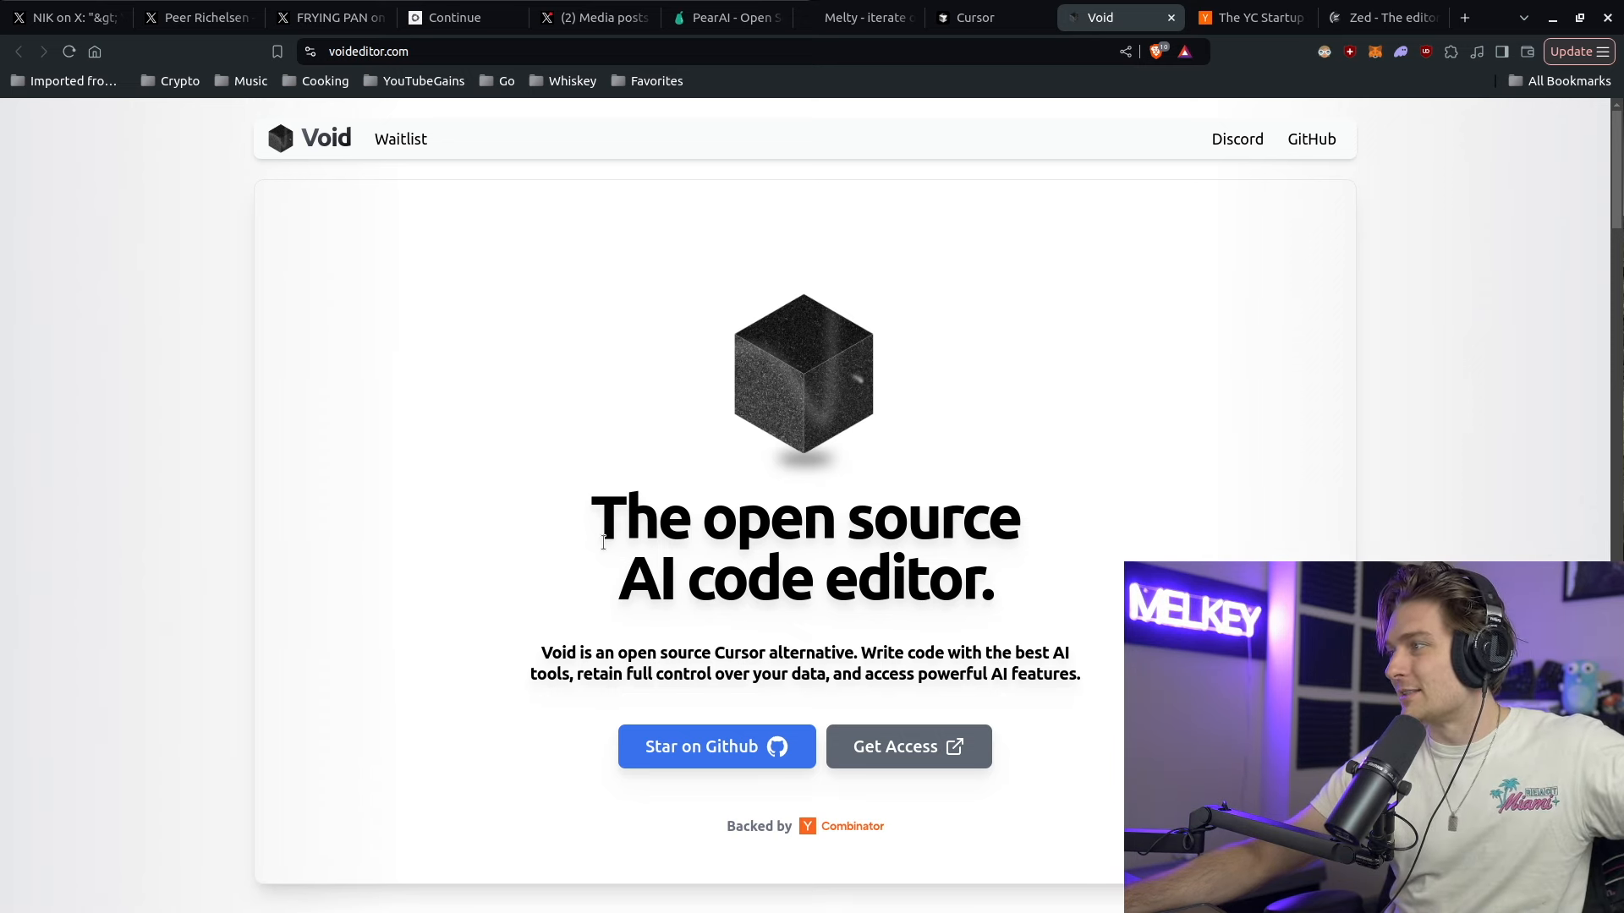
drag(1383, 16, 1263, 17)
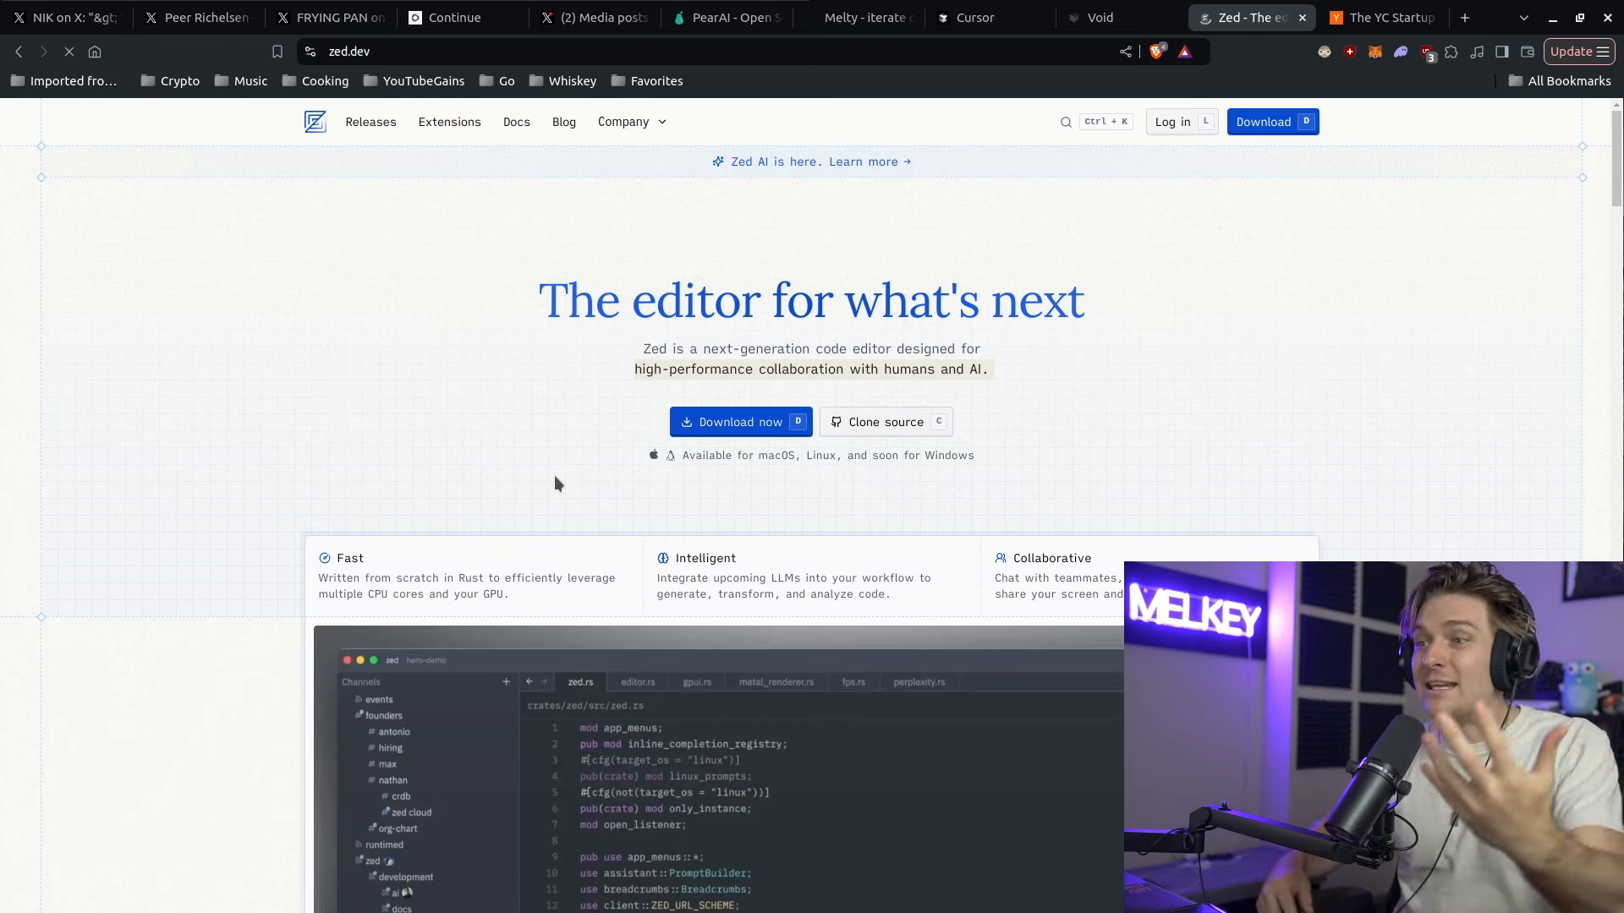
click(559, 17)
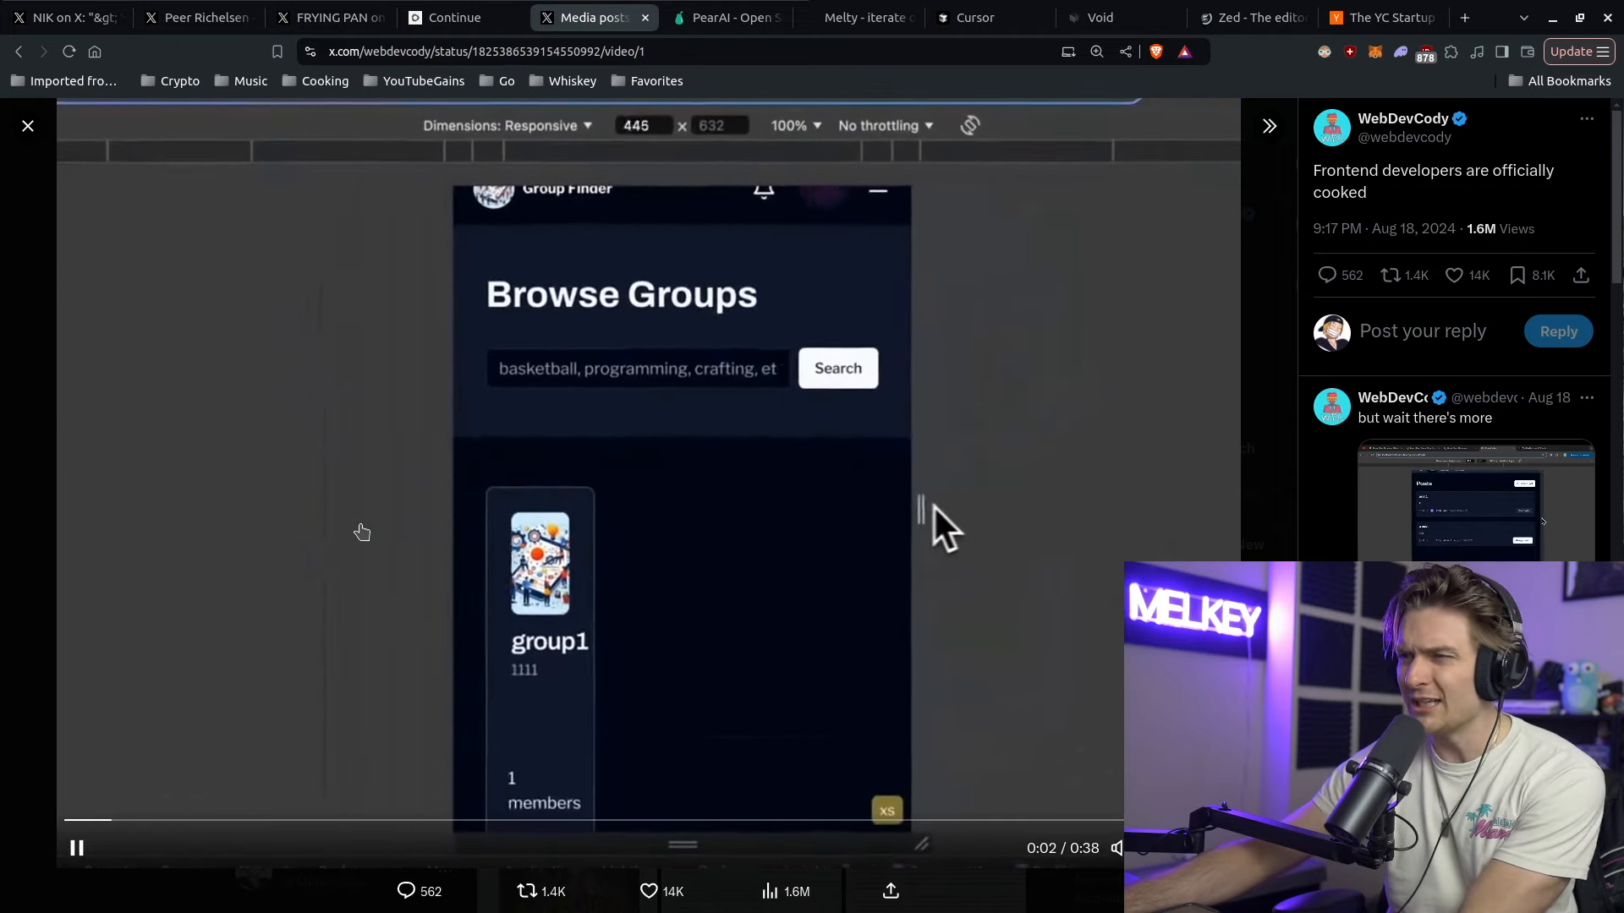
- Pause the 'Frontend developers are officially cooked' video at 0:05, then go back to the Melty homepage
click(77, 849)
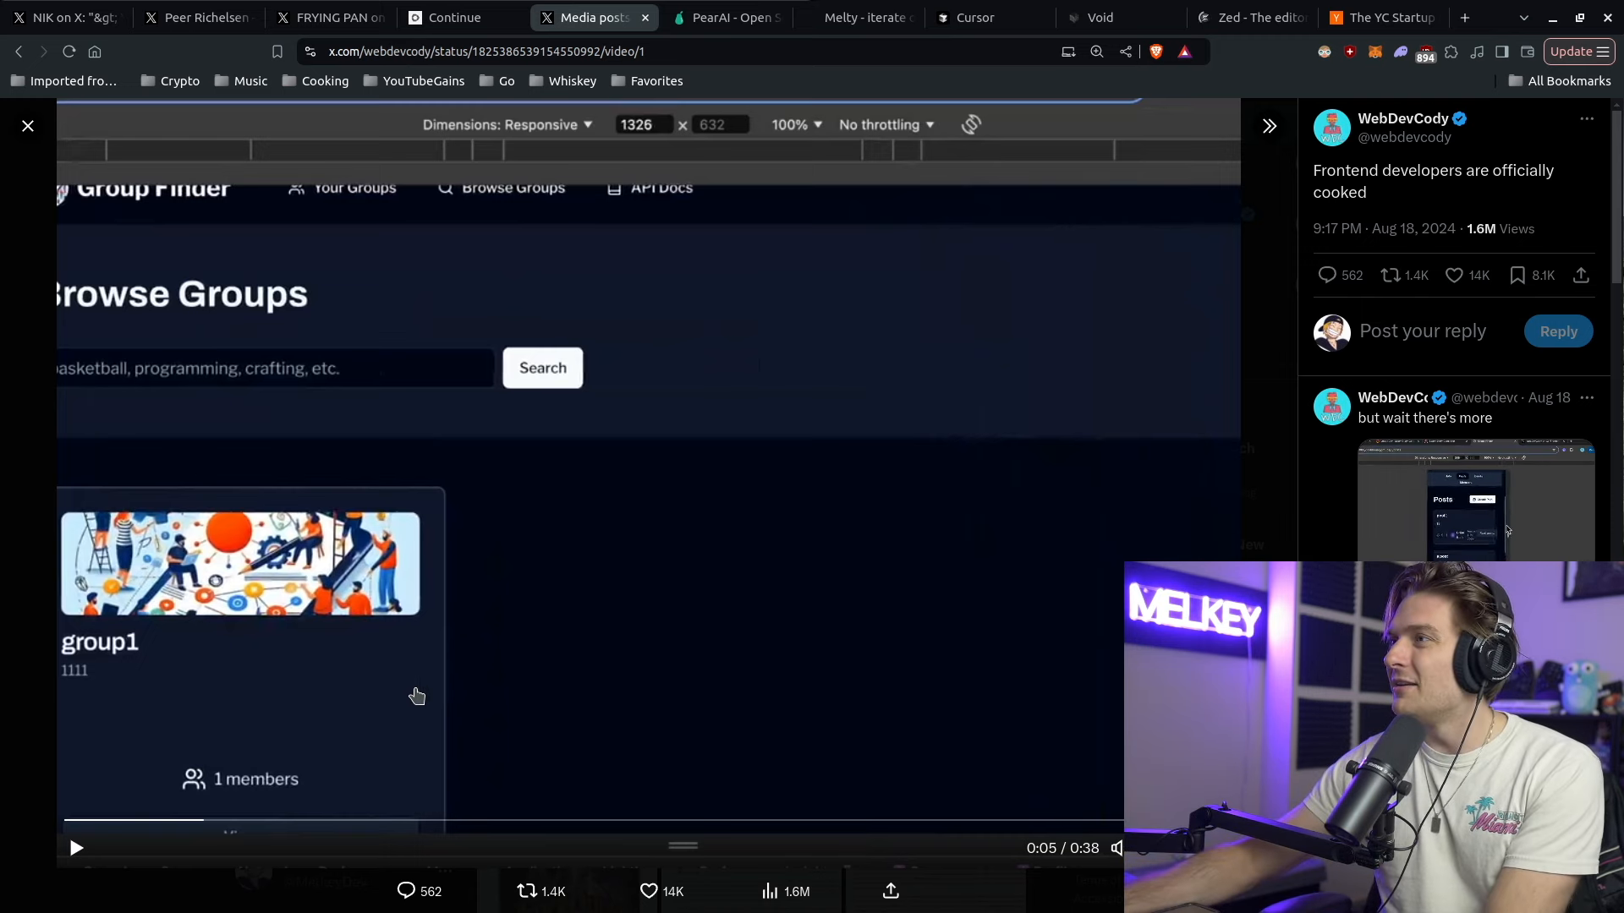
click(761, 13)
- Revisit the Melty and Continue sites, moving Continue beside the X post, then PearAI
click(894, 13)
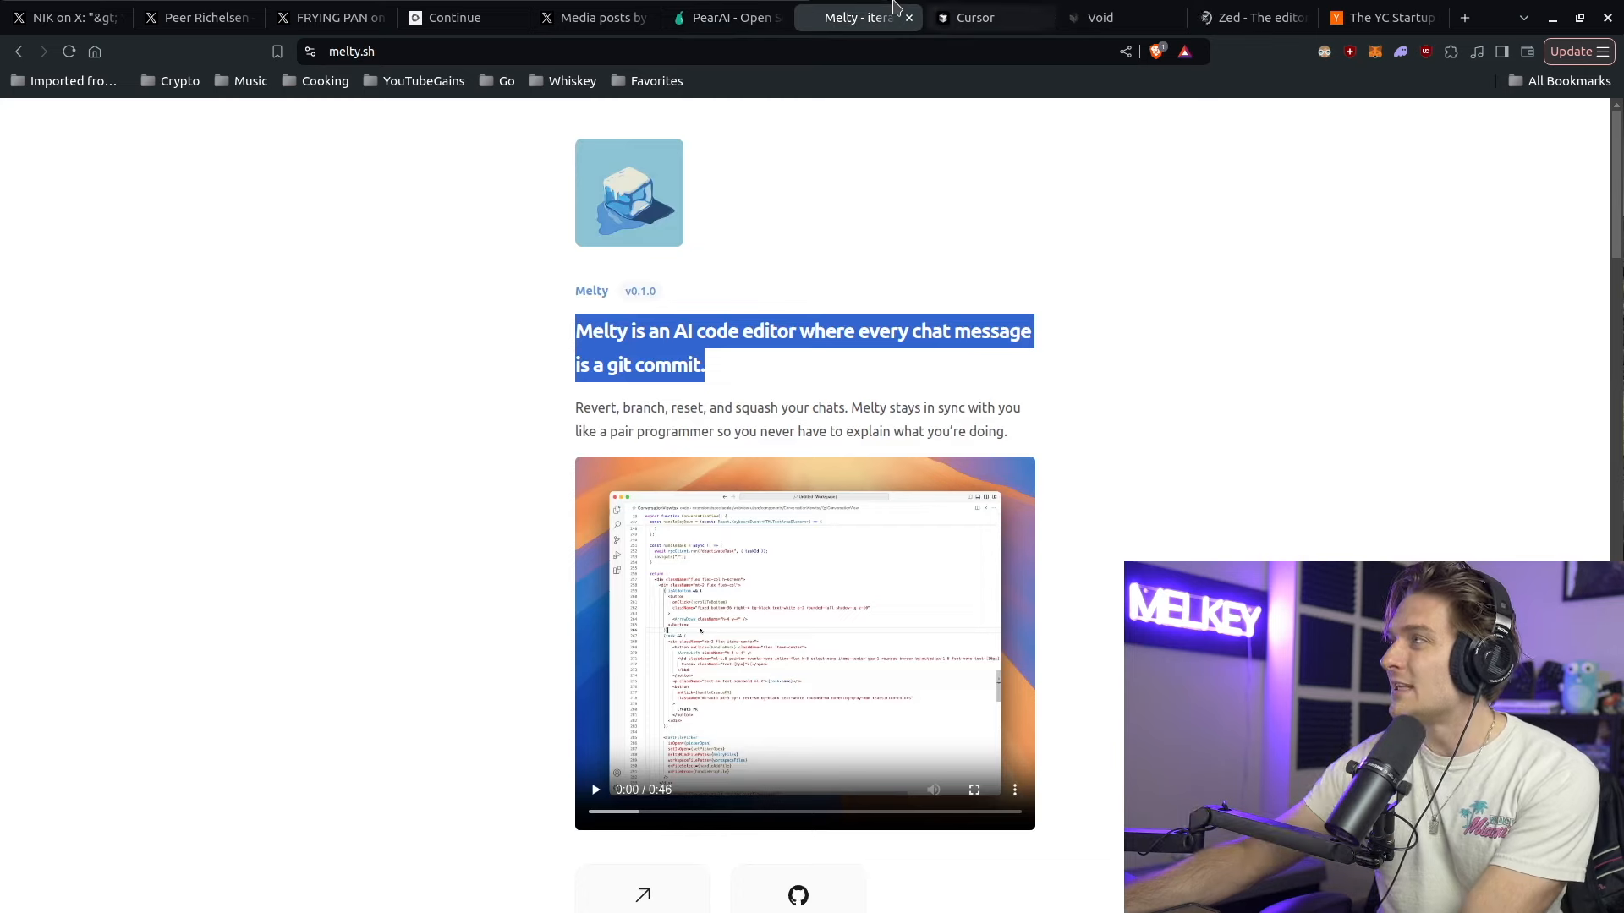
click(577, 10)
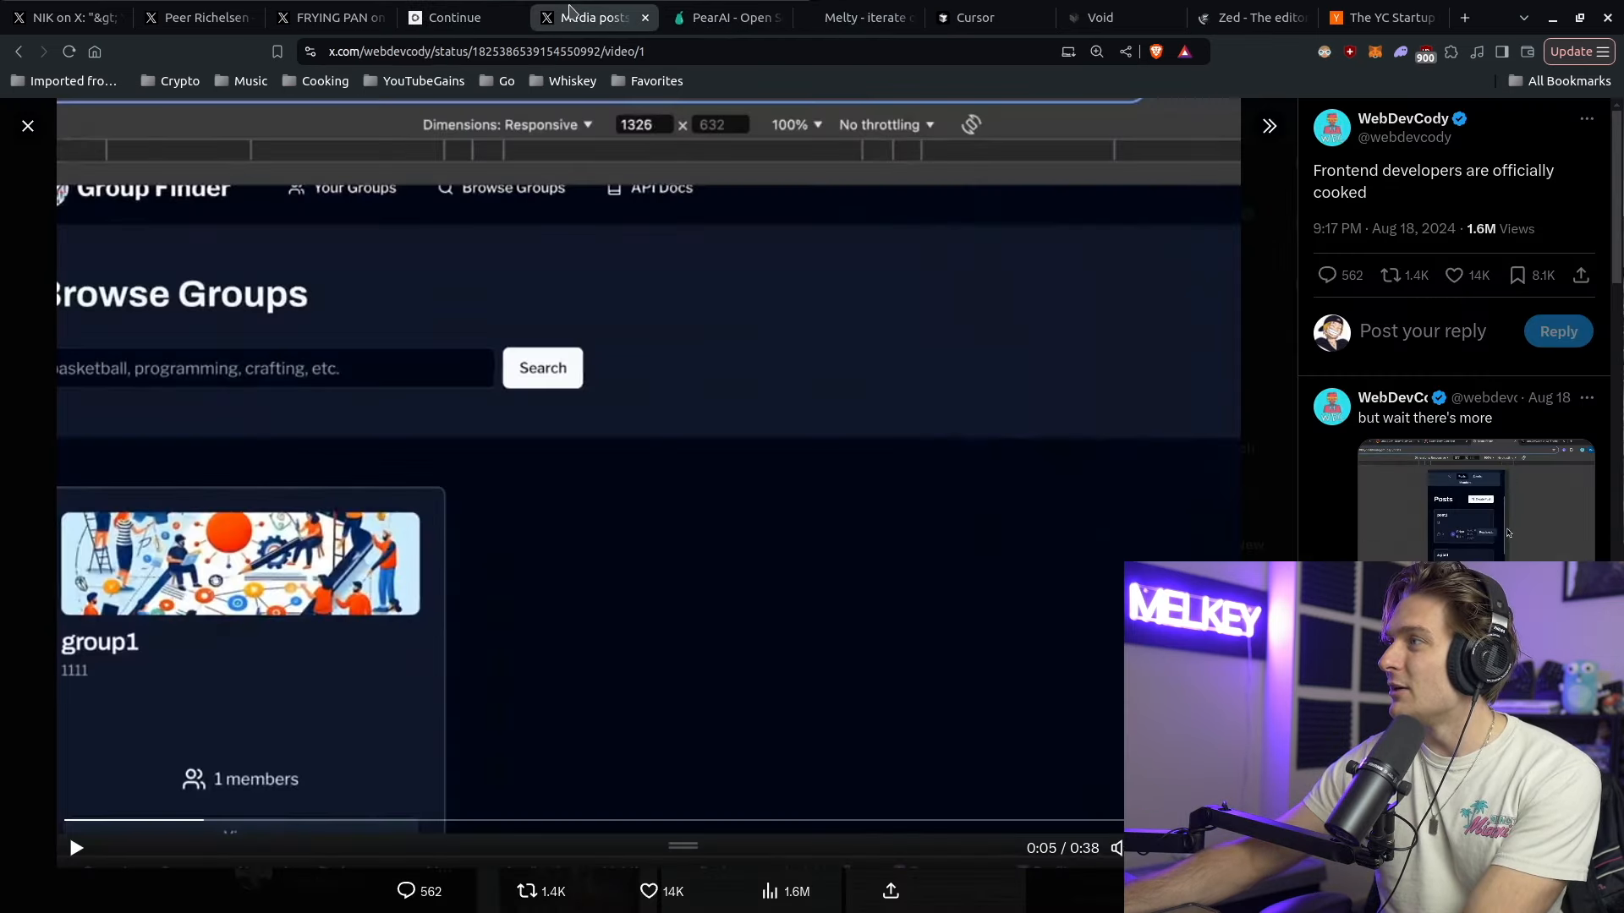
drag(455, 17, 587, 17)
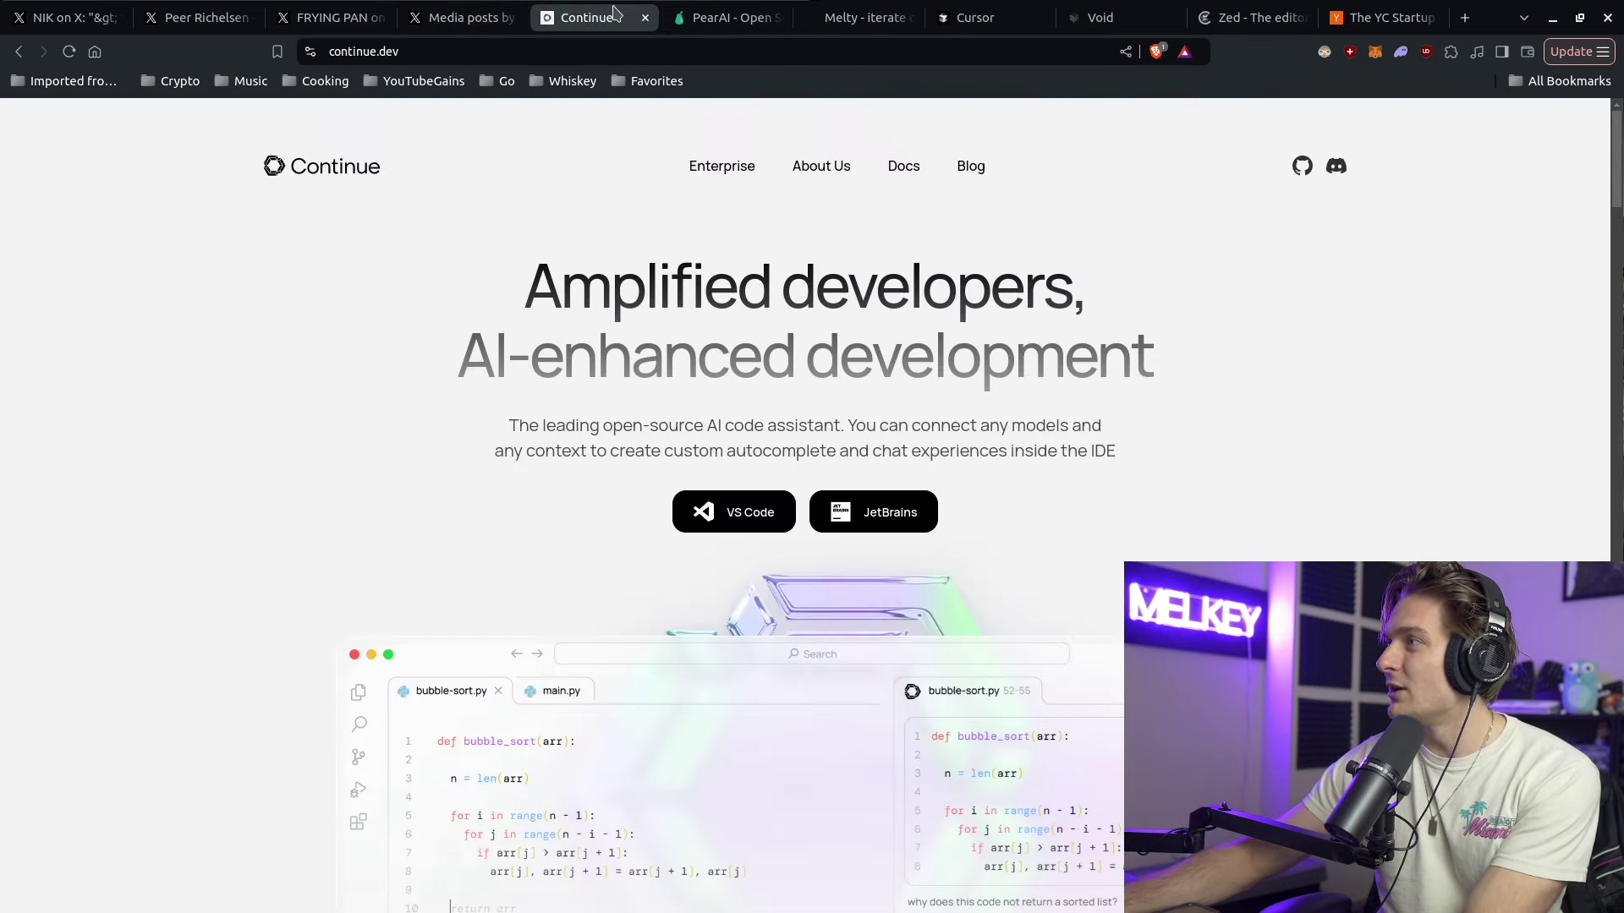
click(699, 18)
- Continue through the Melty, Cursor and Zed sites and return to the YC S24 company list
click(815, 7)
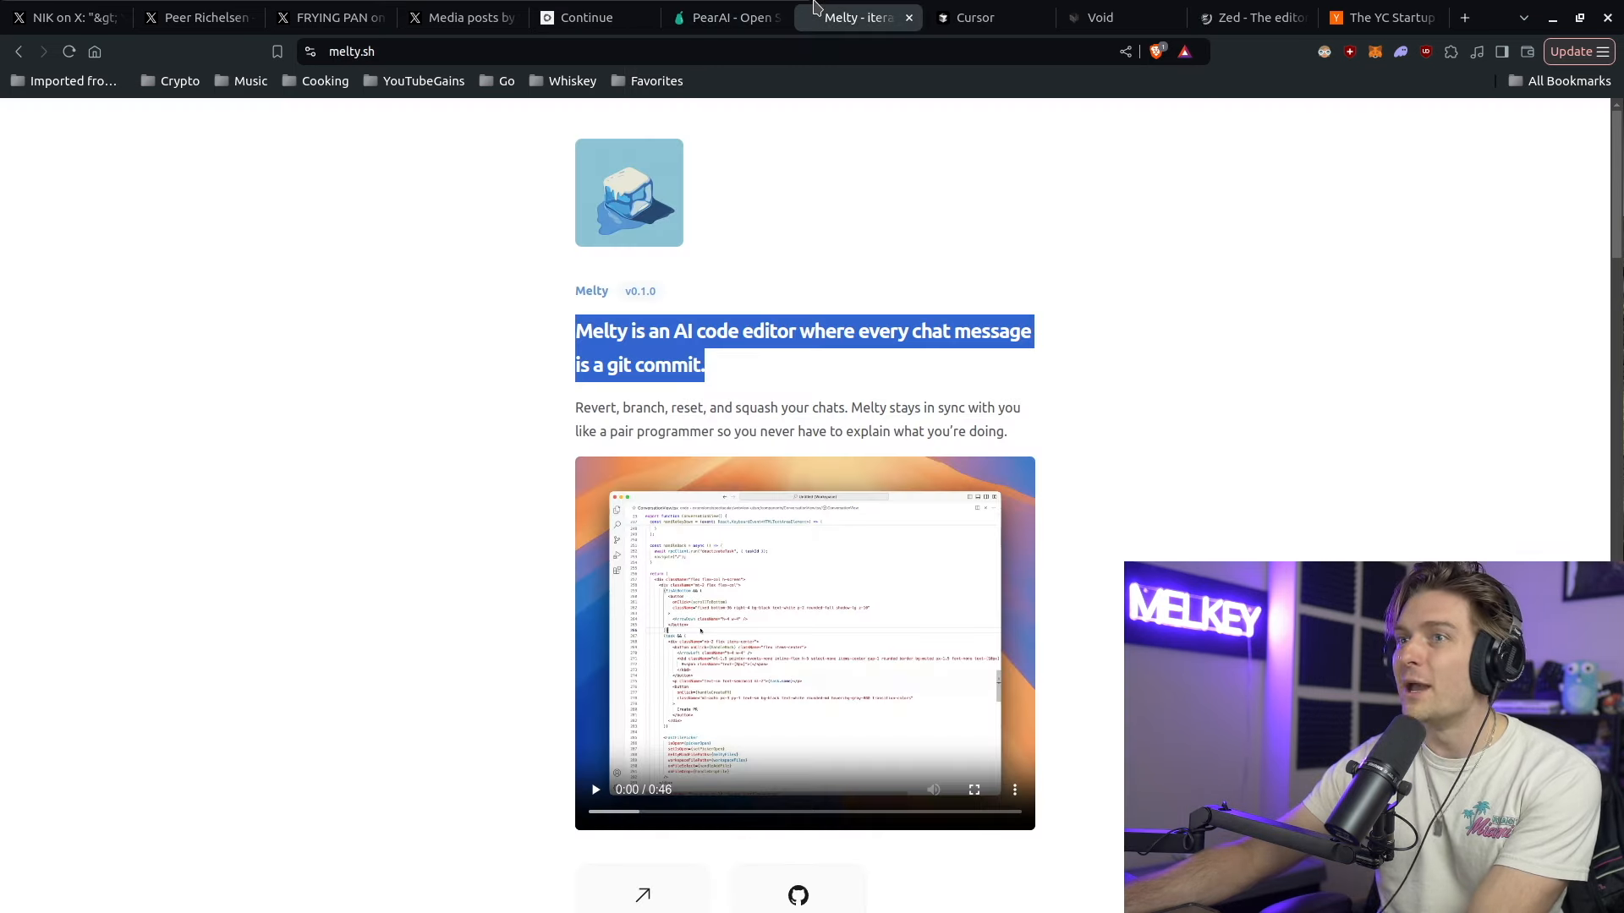
click(946, 10)
click(1247, 16)
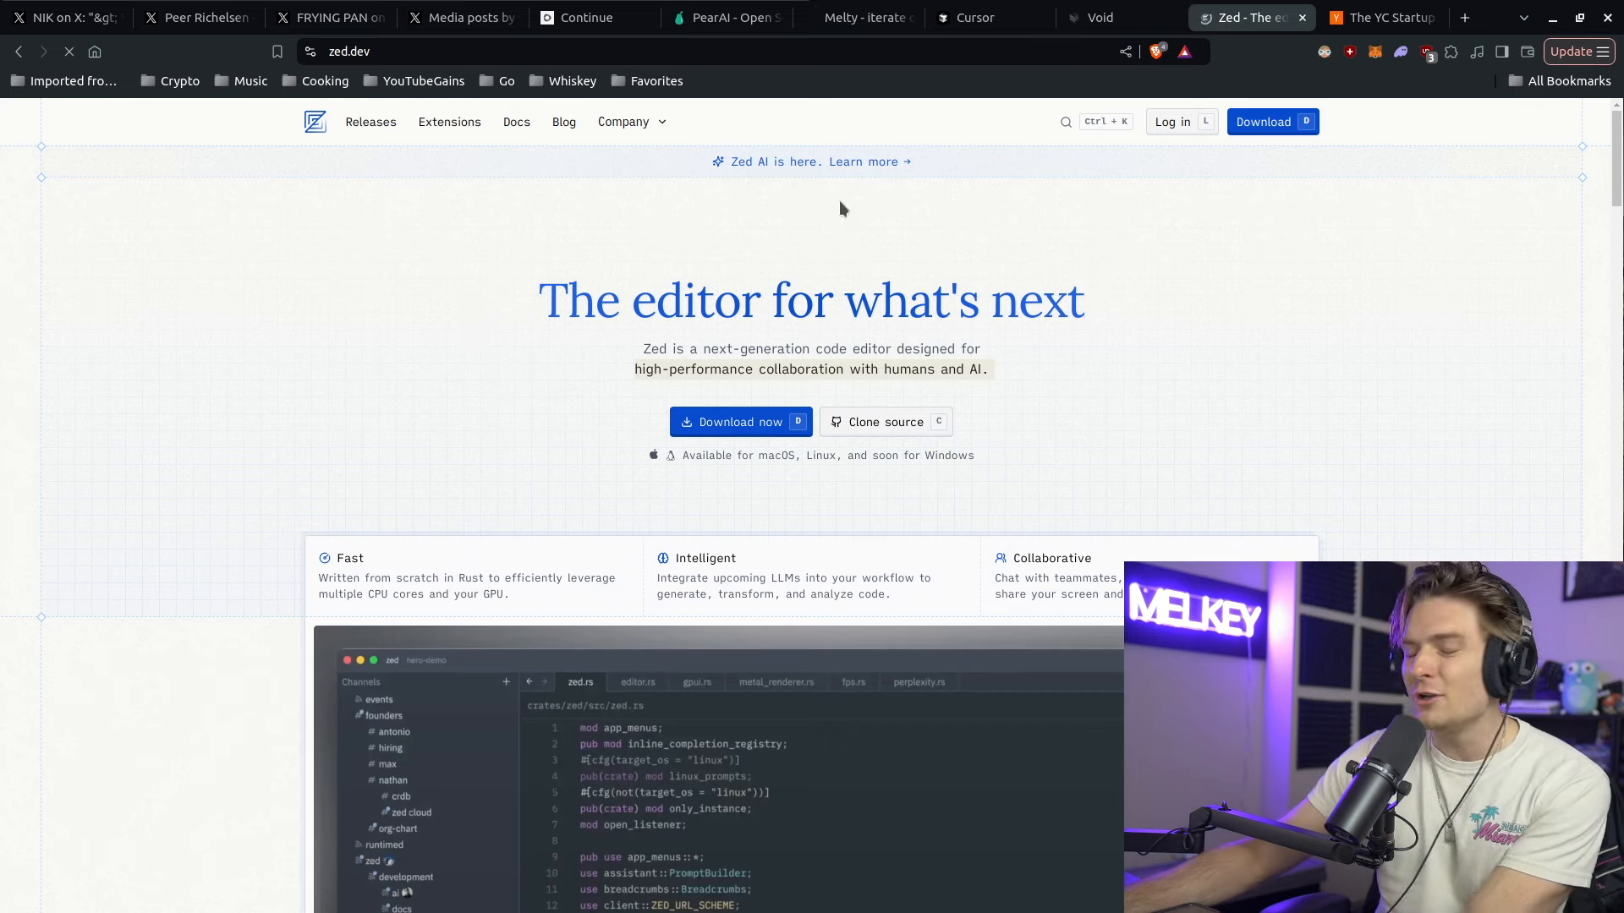
key(ctrl+Tab)
scroll(1172, 355, down, 3)
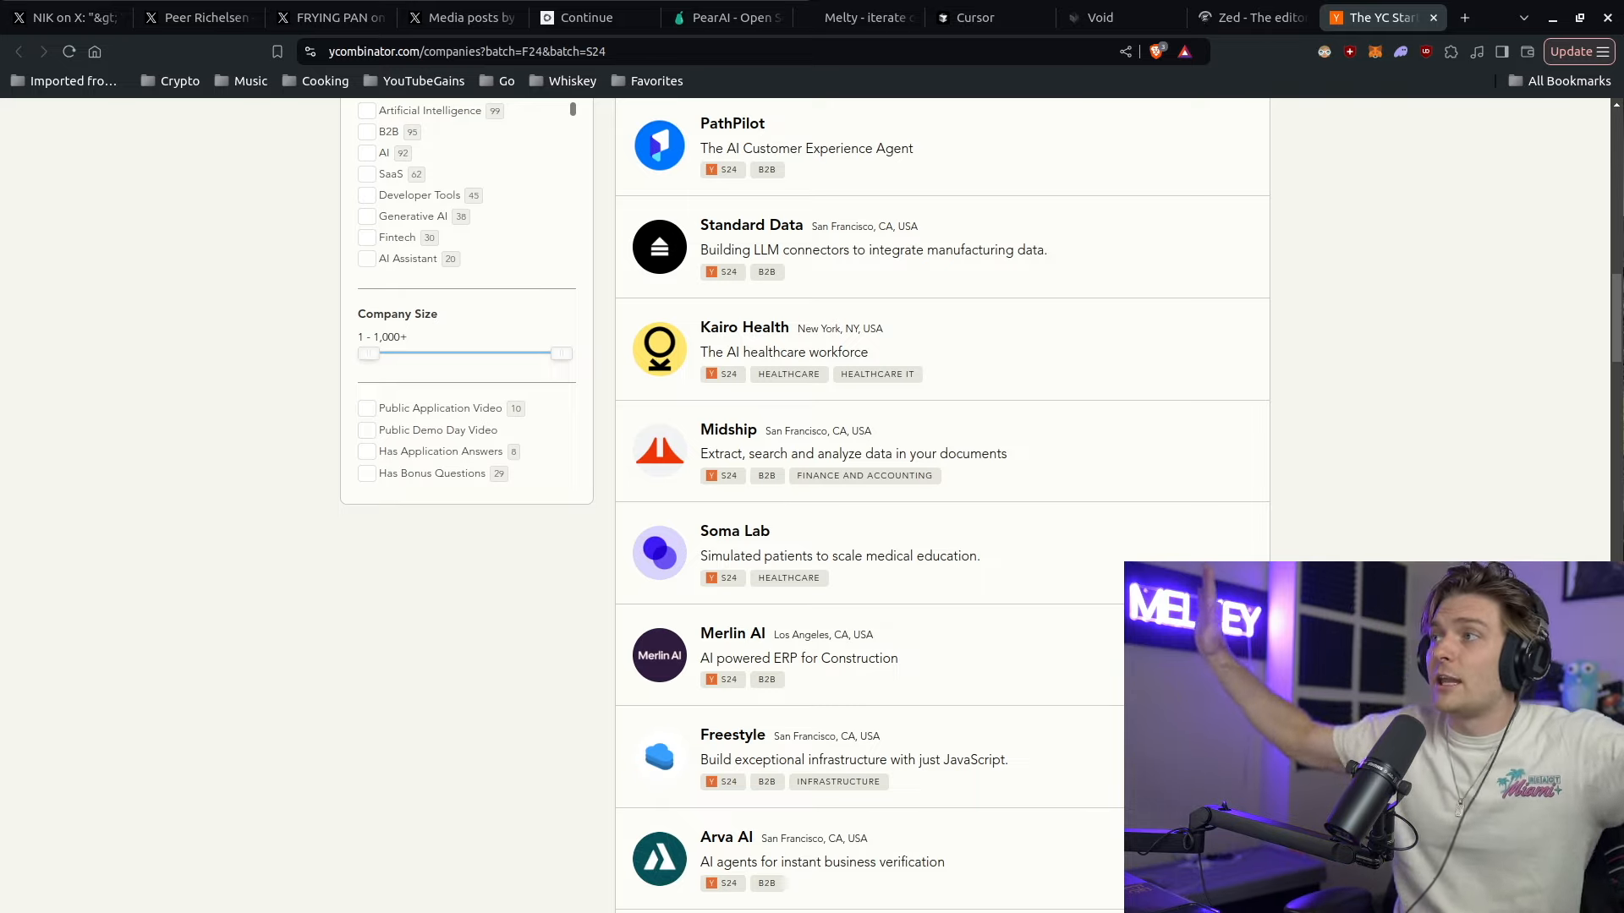
- View the PearAI apology and illegal-relicensing posts, then Peer Richelsen's 'building beats forking' thread
click(342, 13)
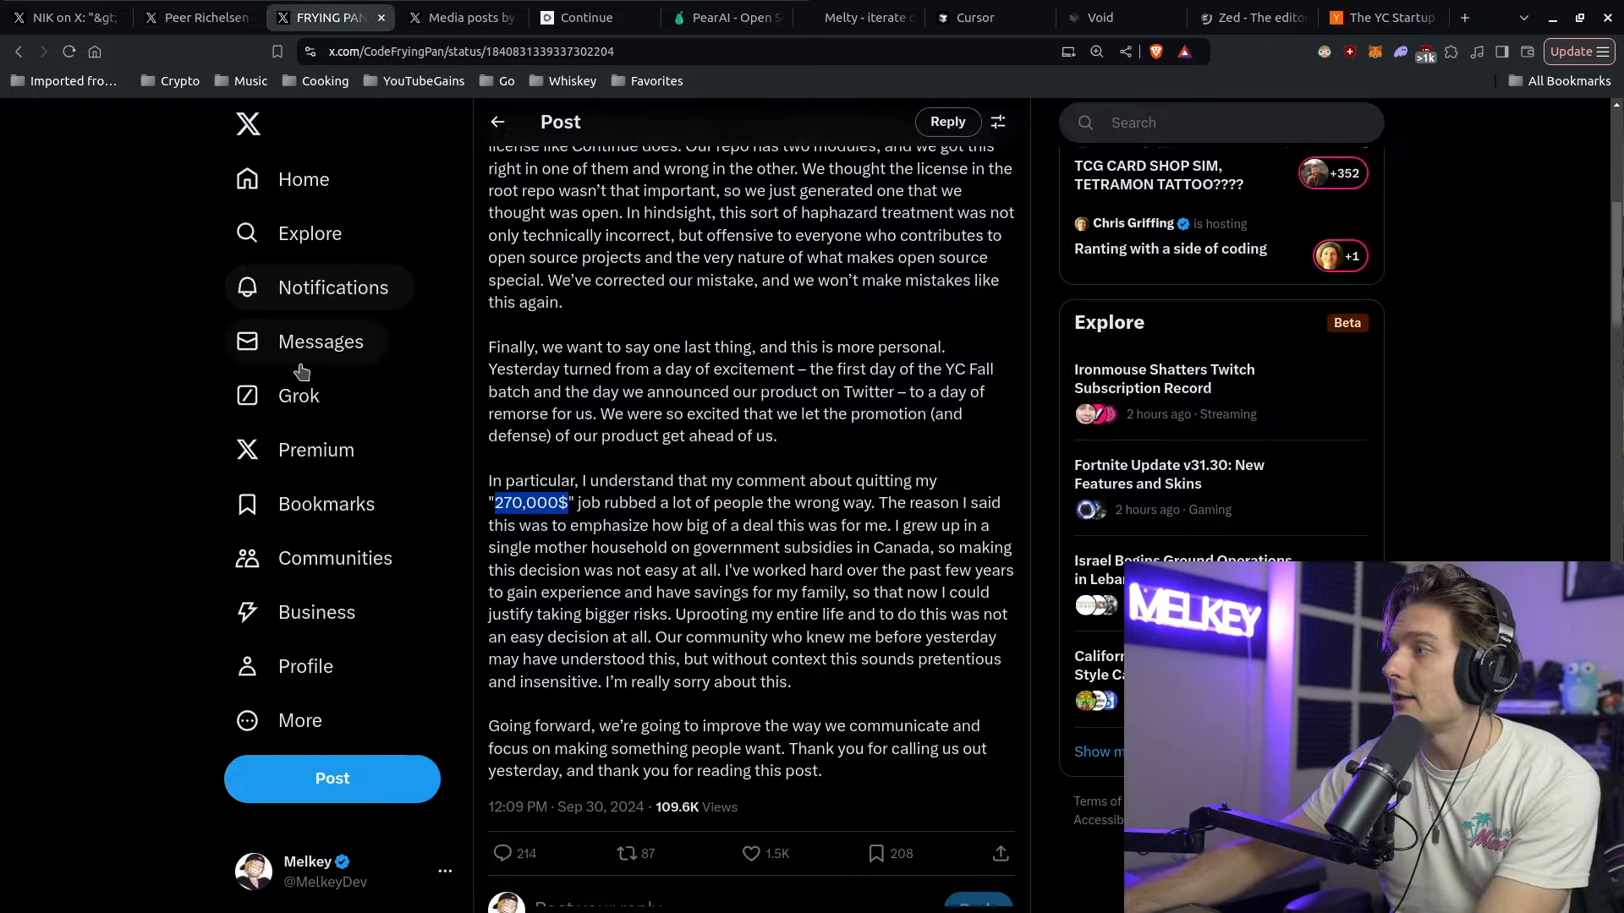
key(ctrl+1)
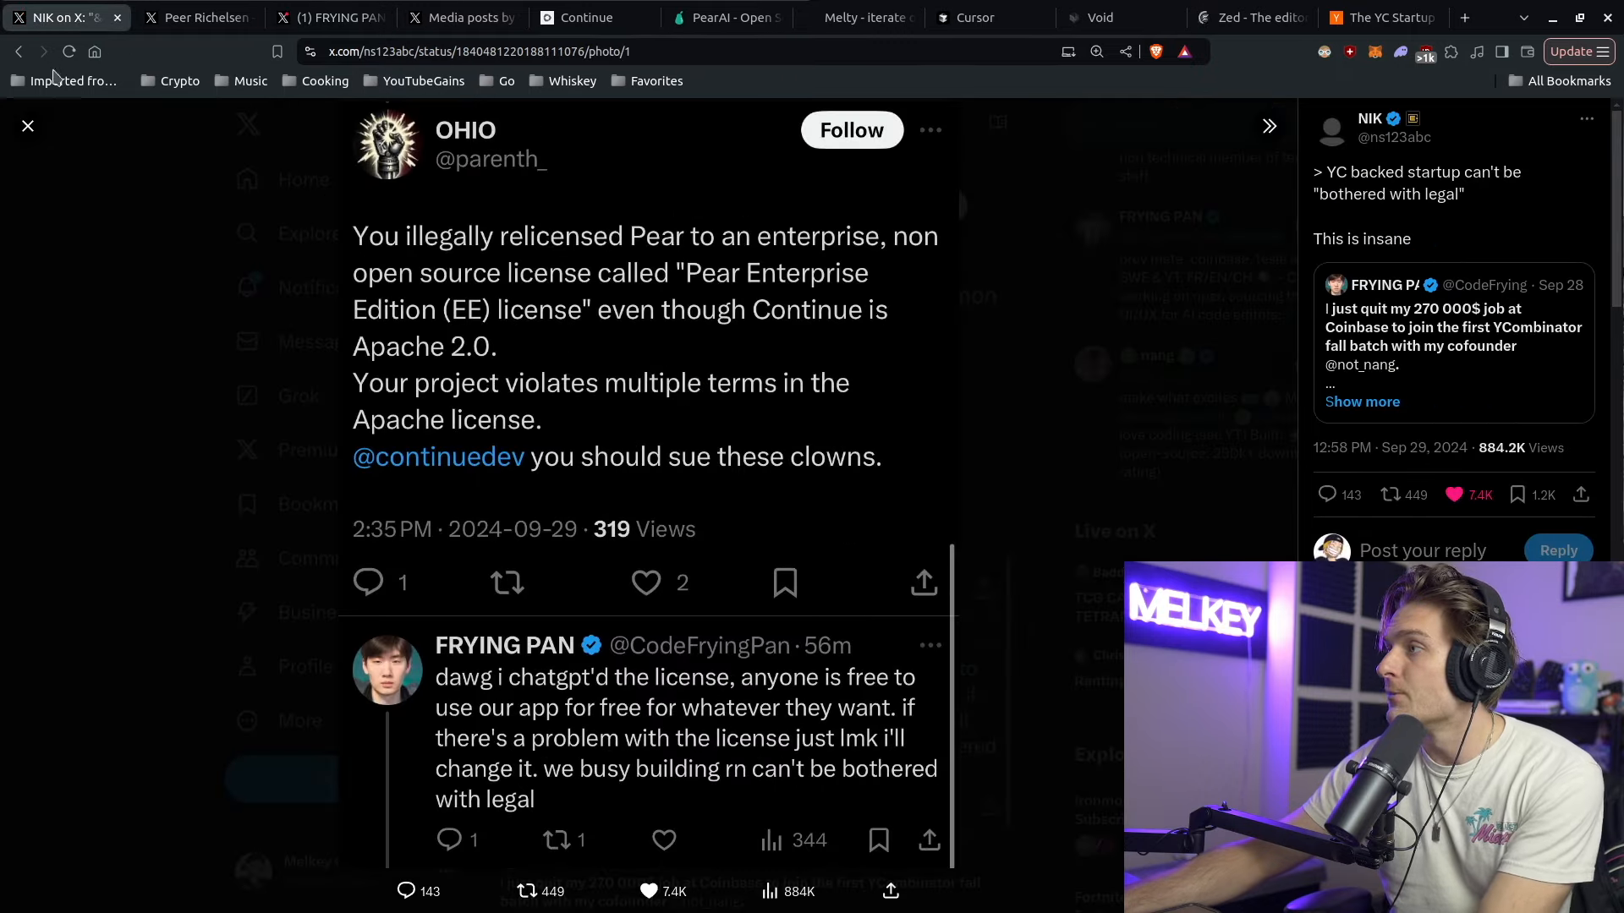
click(31, 125)
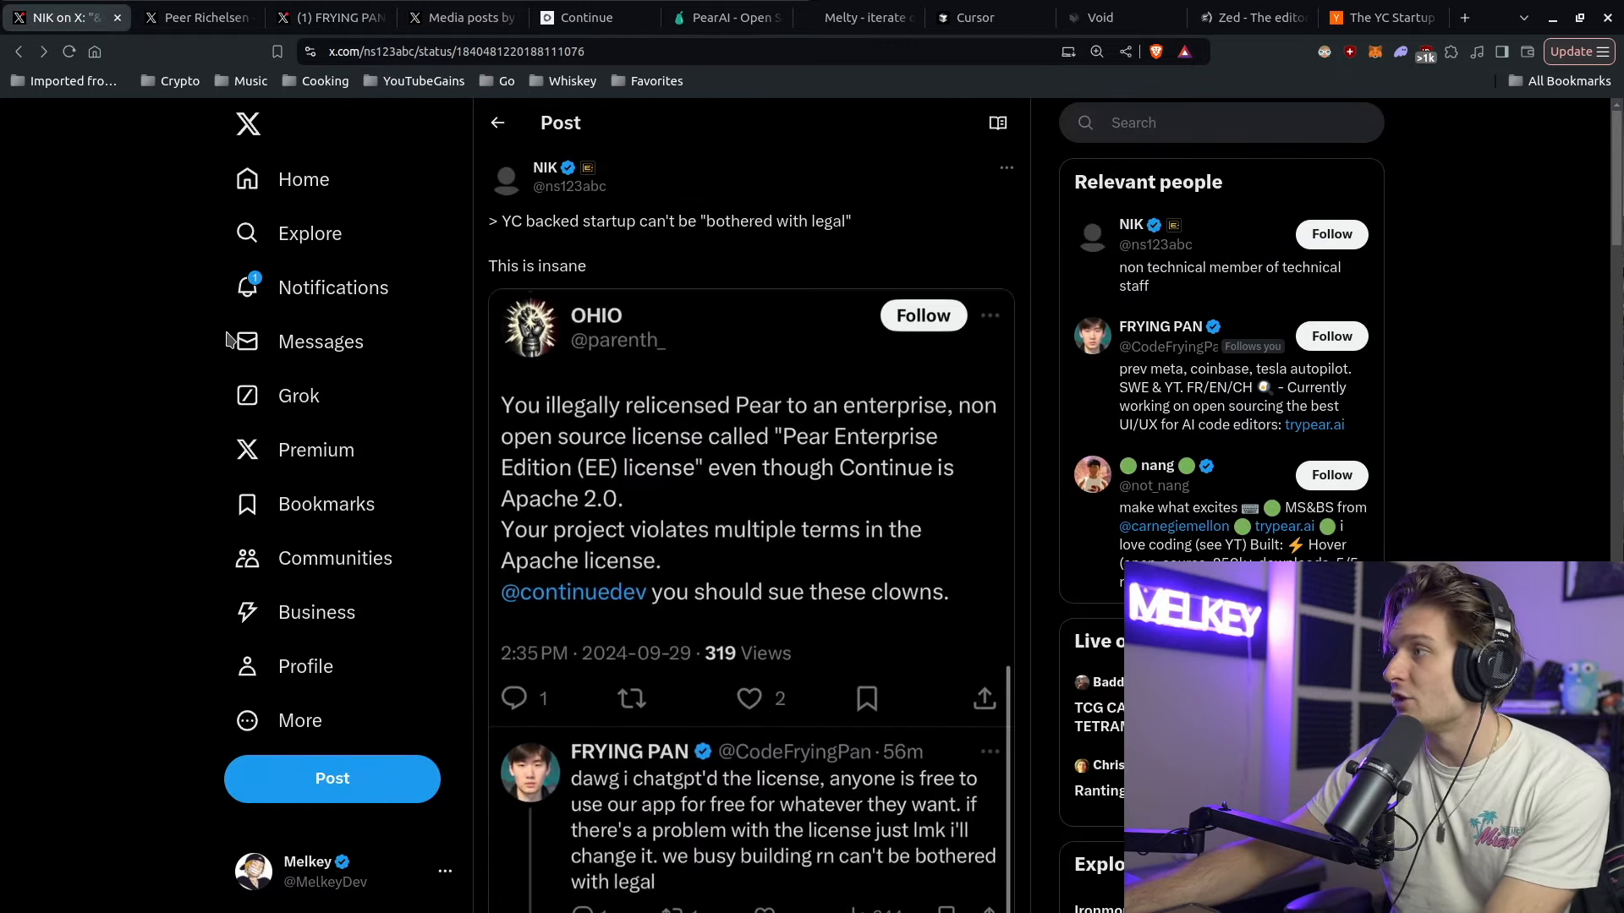
click(203, 17)
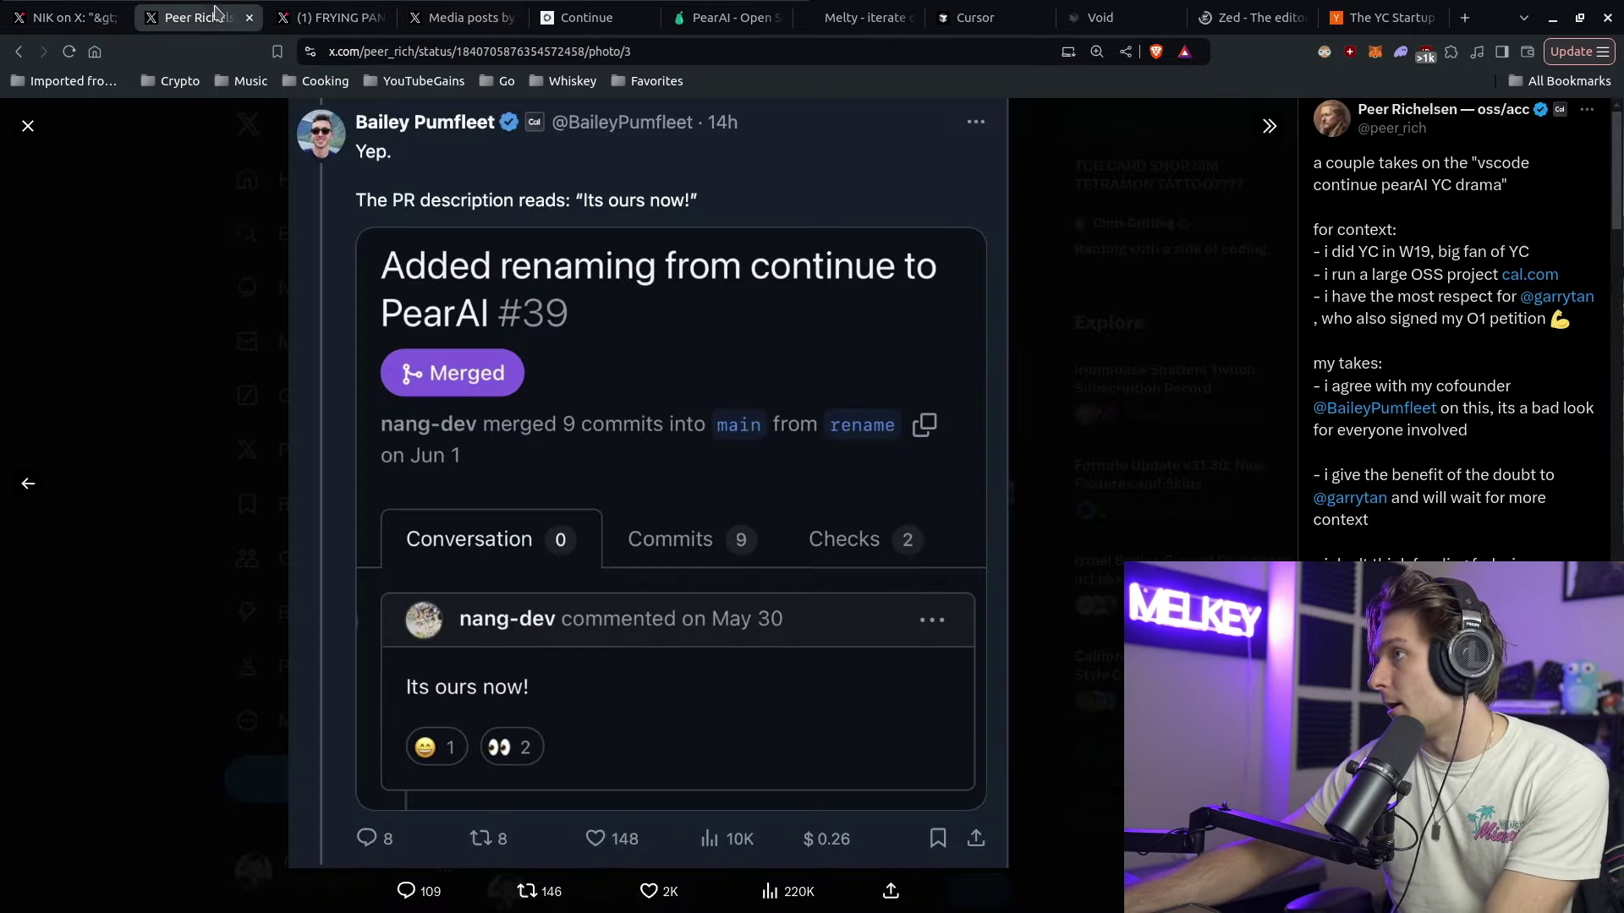
click(30, 122)
scroll(604, 419, up, 2)
scroll(604, 418, down, 3)
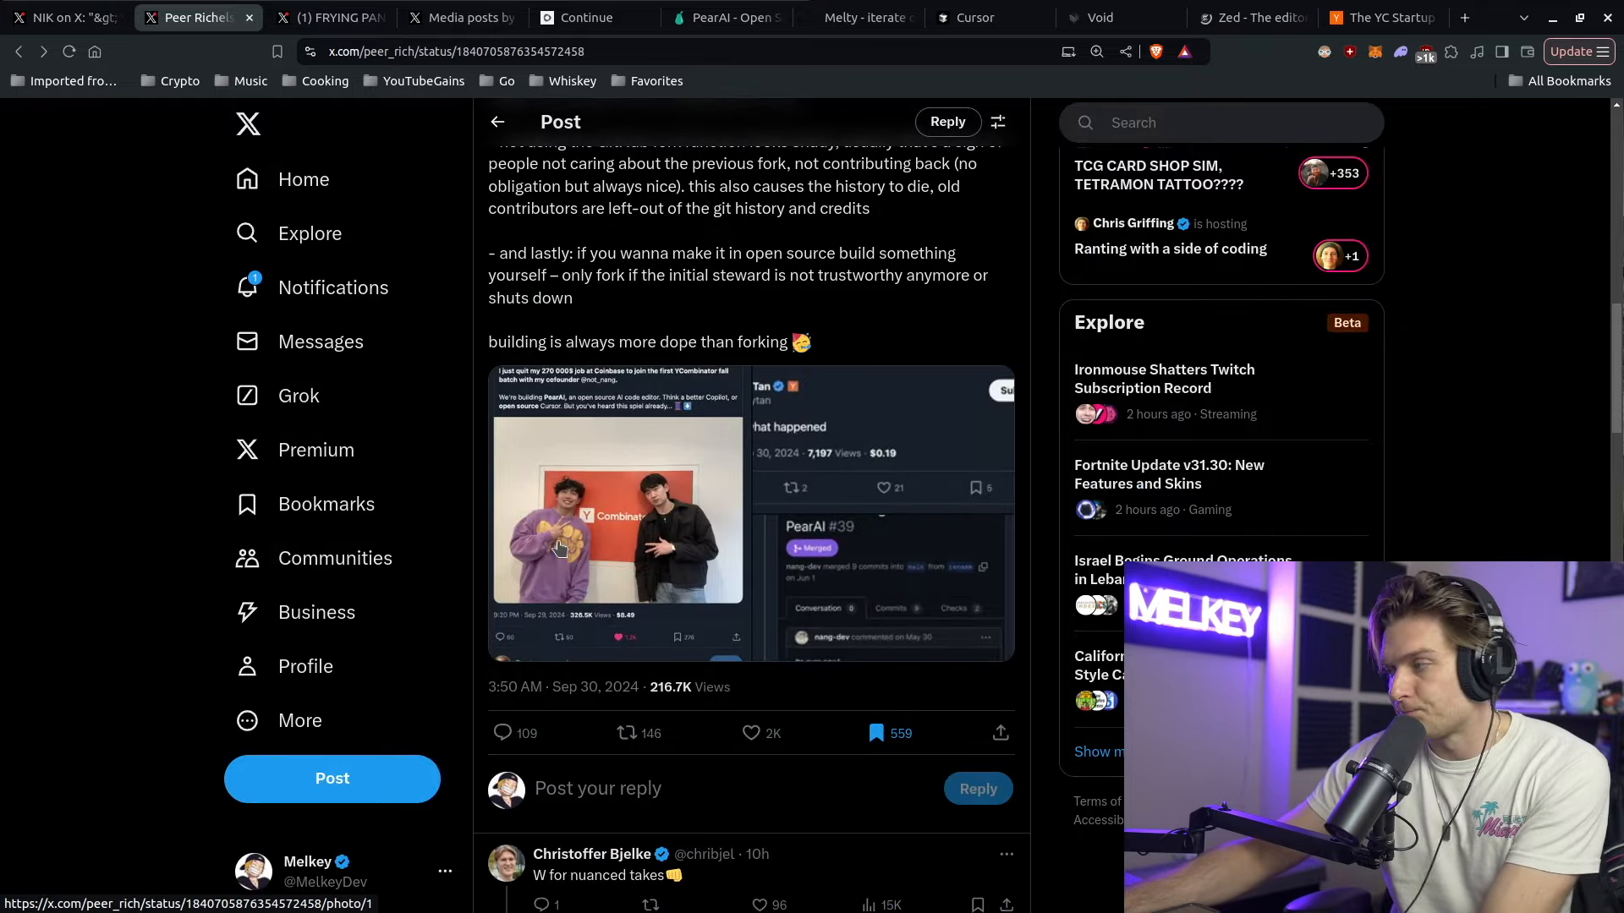
scroll(670, 404, up, 3)
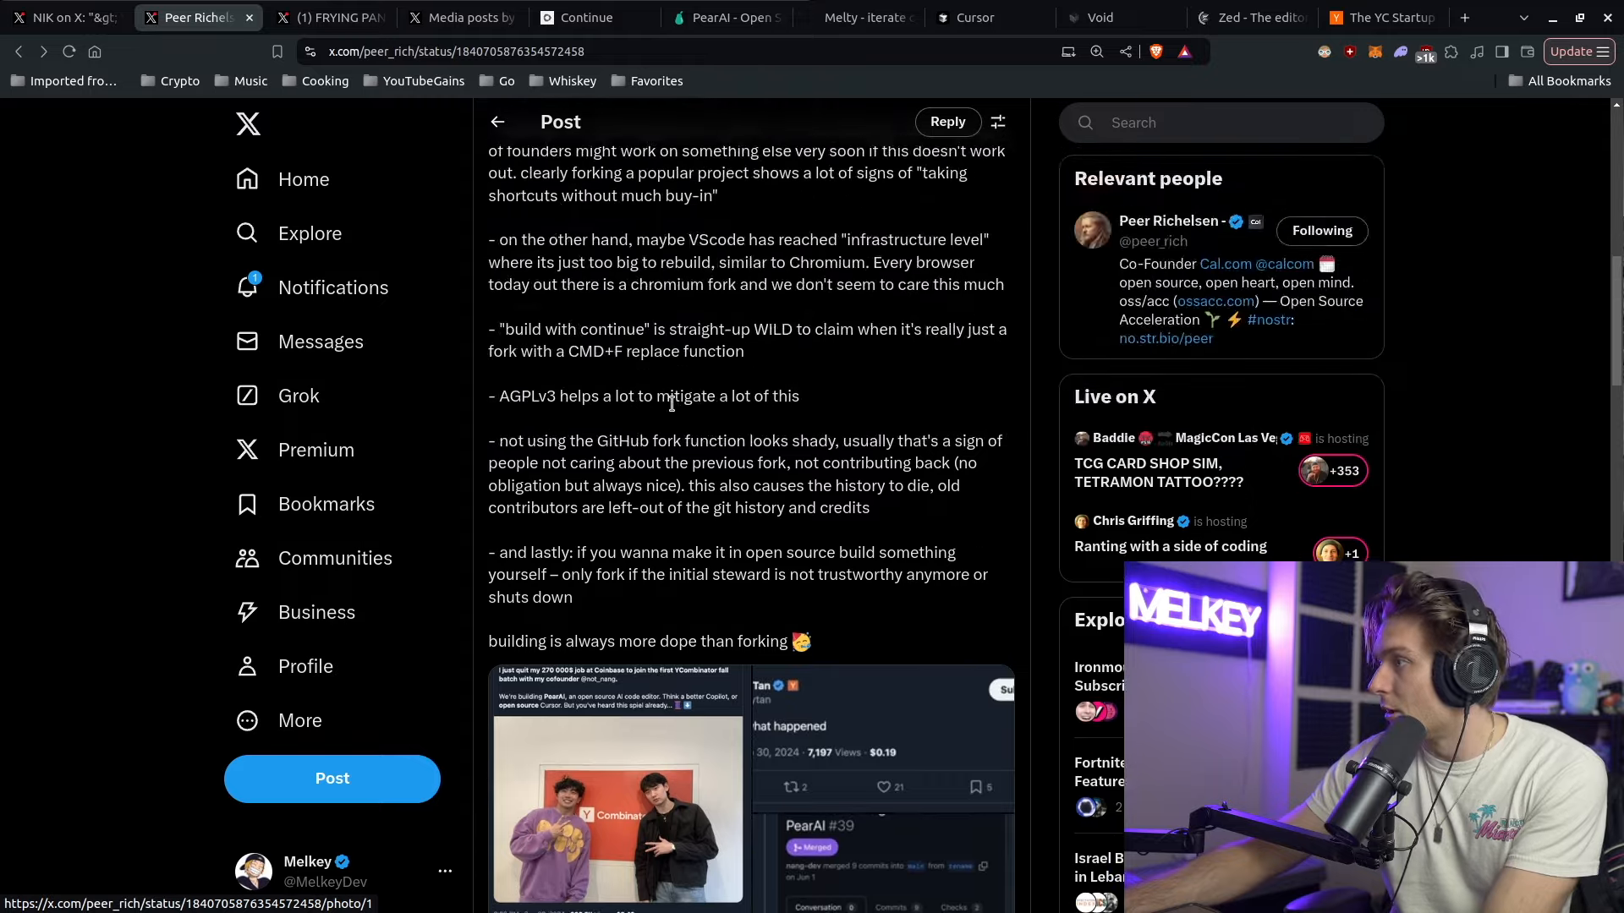
scroll(670, 403, down, 3)
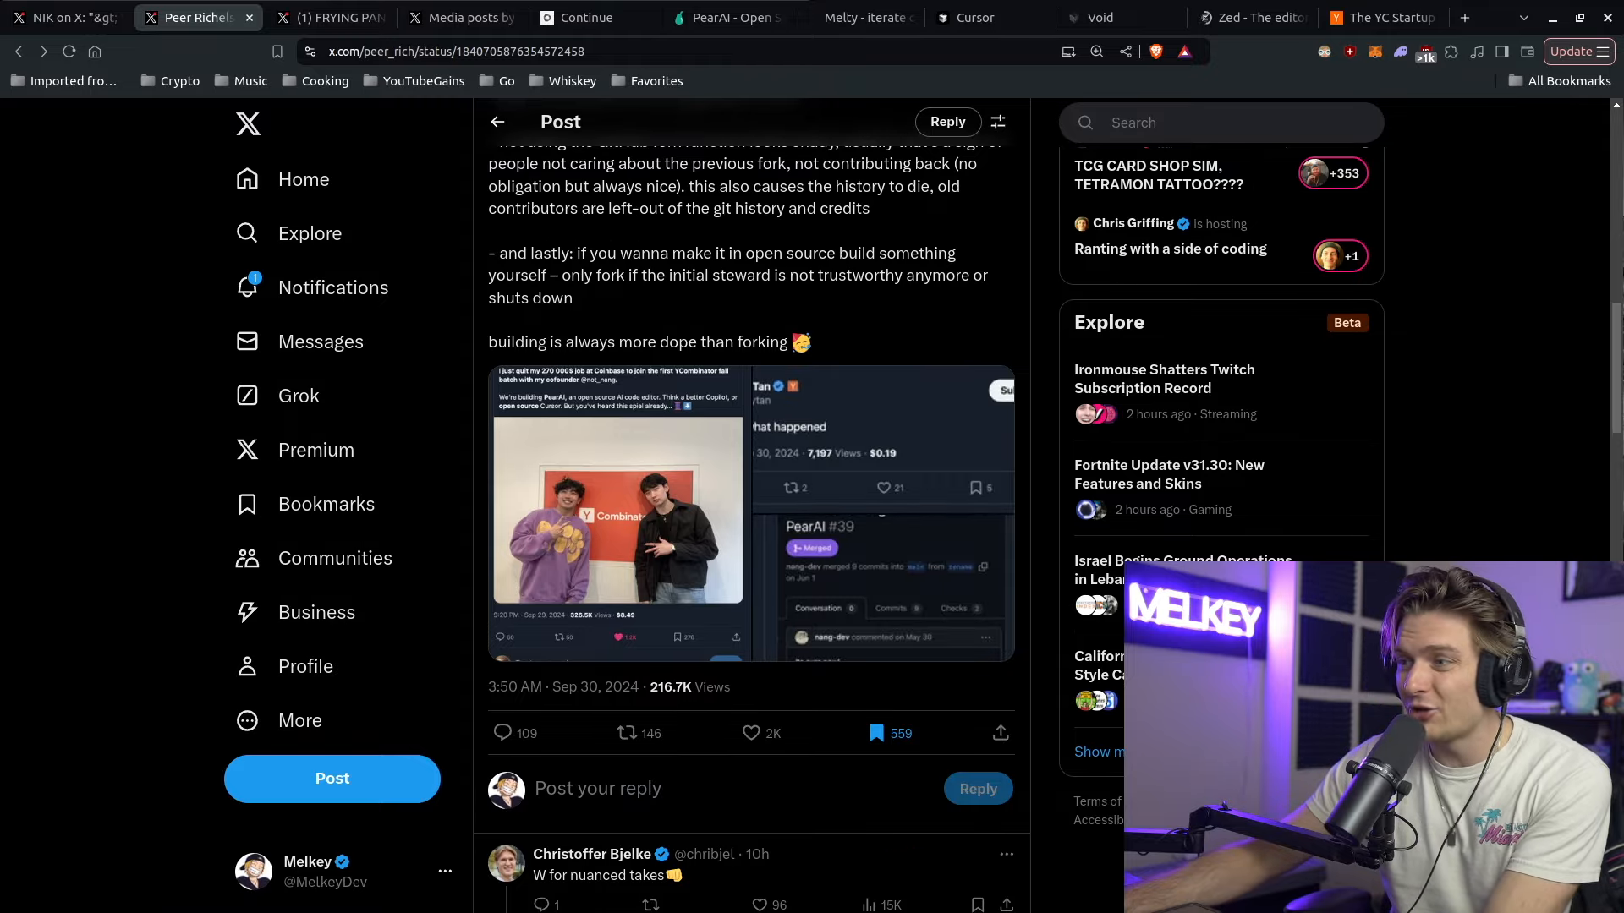